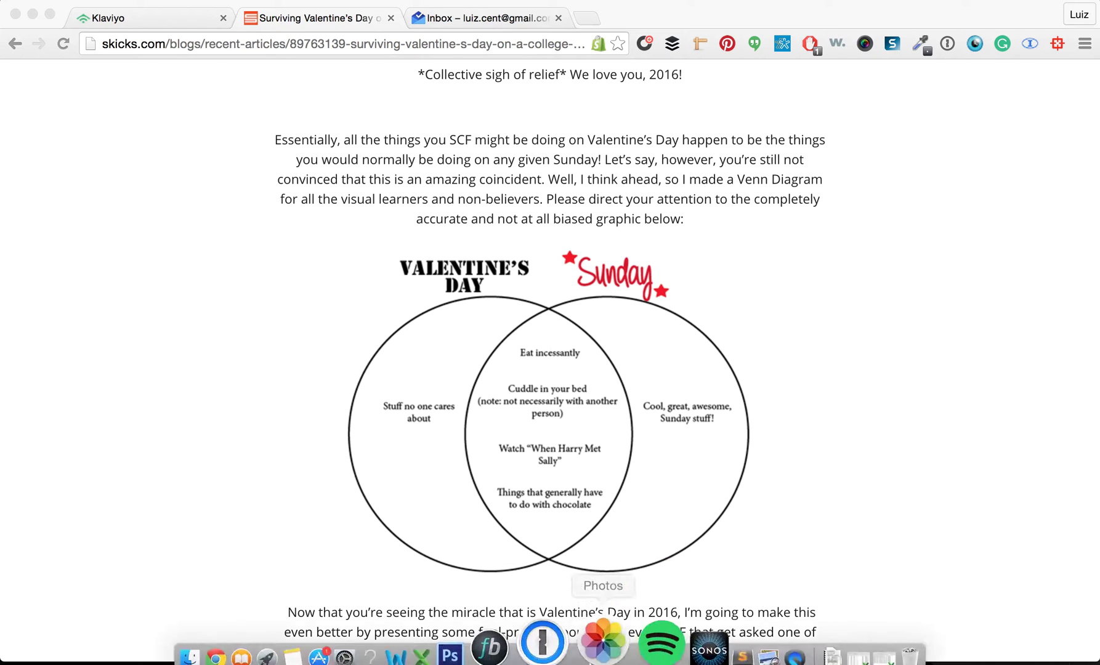
Scroll through the current page before signing in to Klaviyo
scroll(617, 337, up, 20)
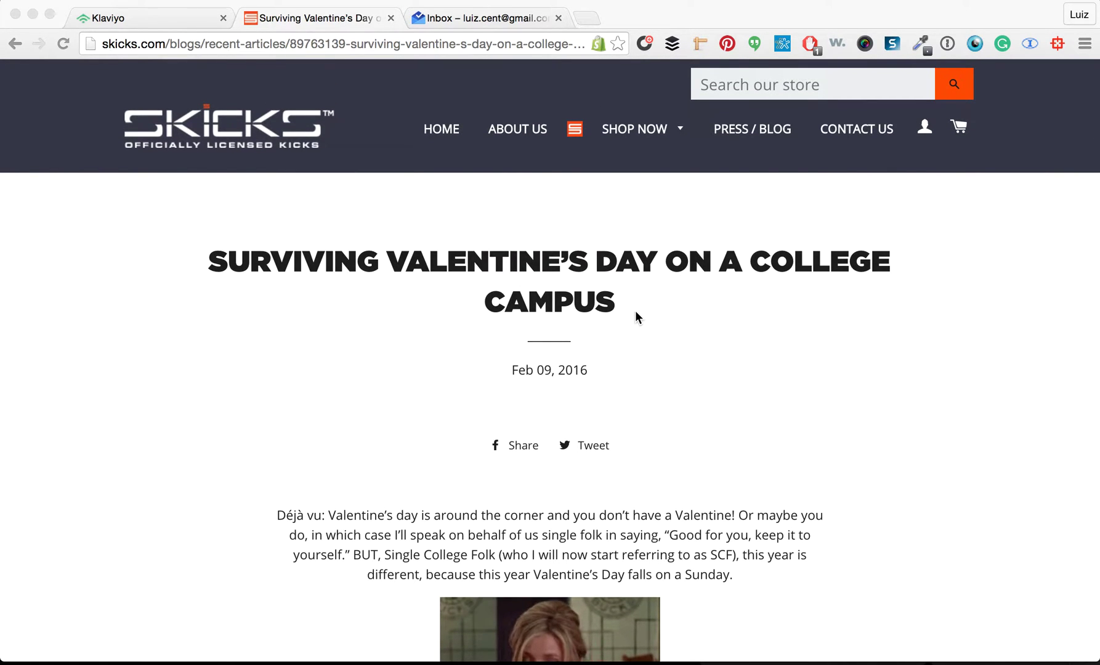
scroll(524, 450, down, 3)
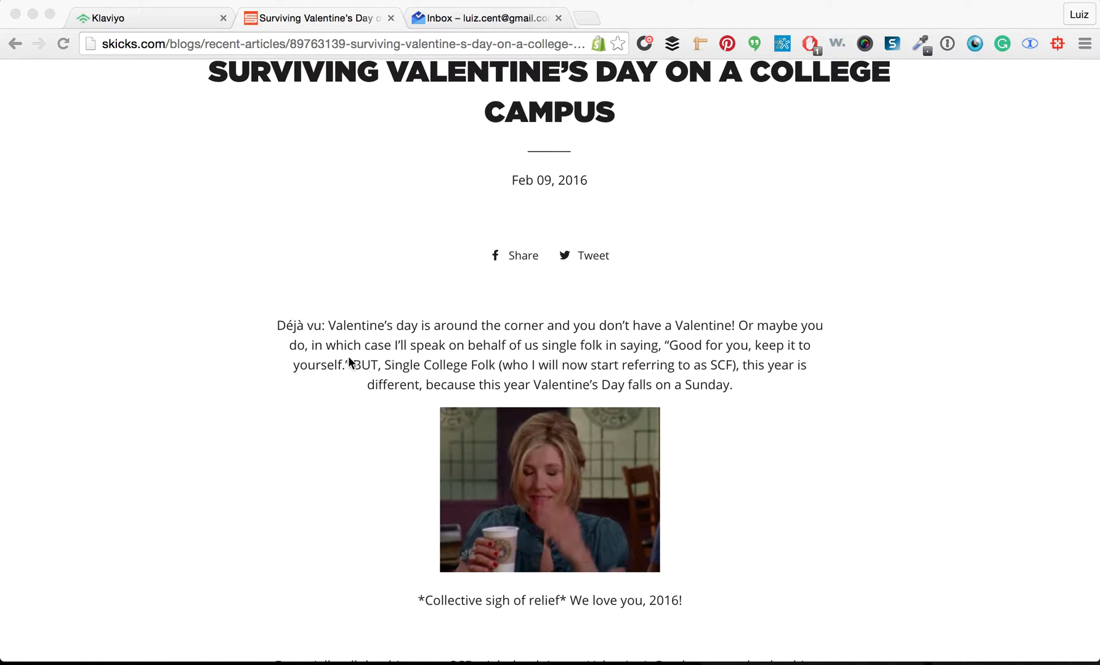
scroll(418, 350, down, 3)
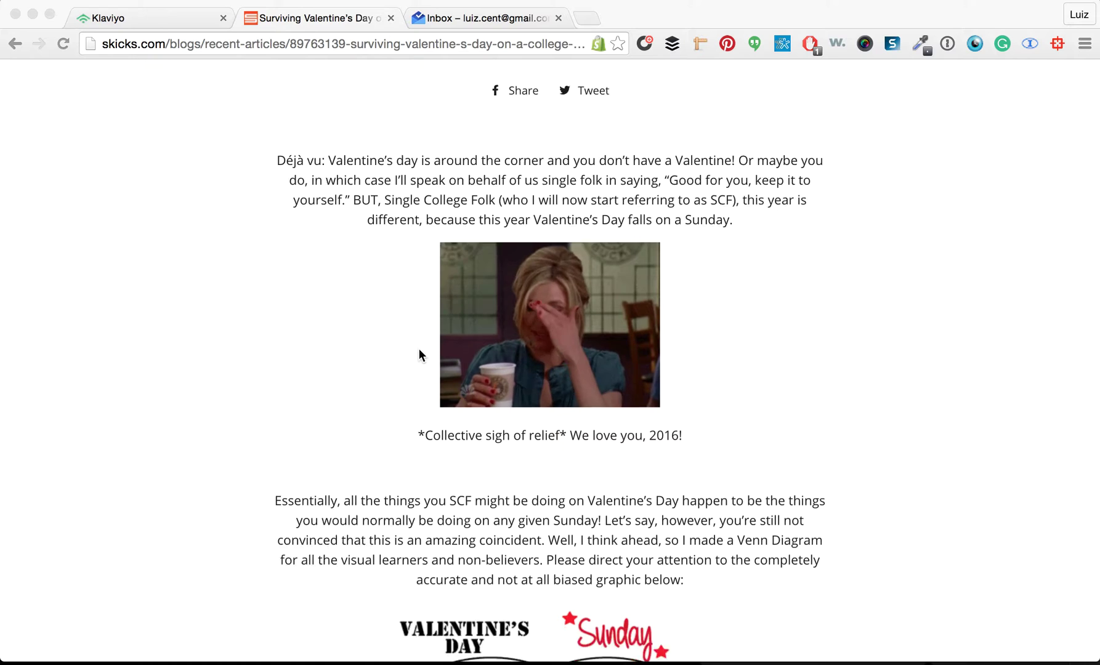
scroll(418, 349, down, 6)
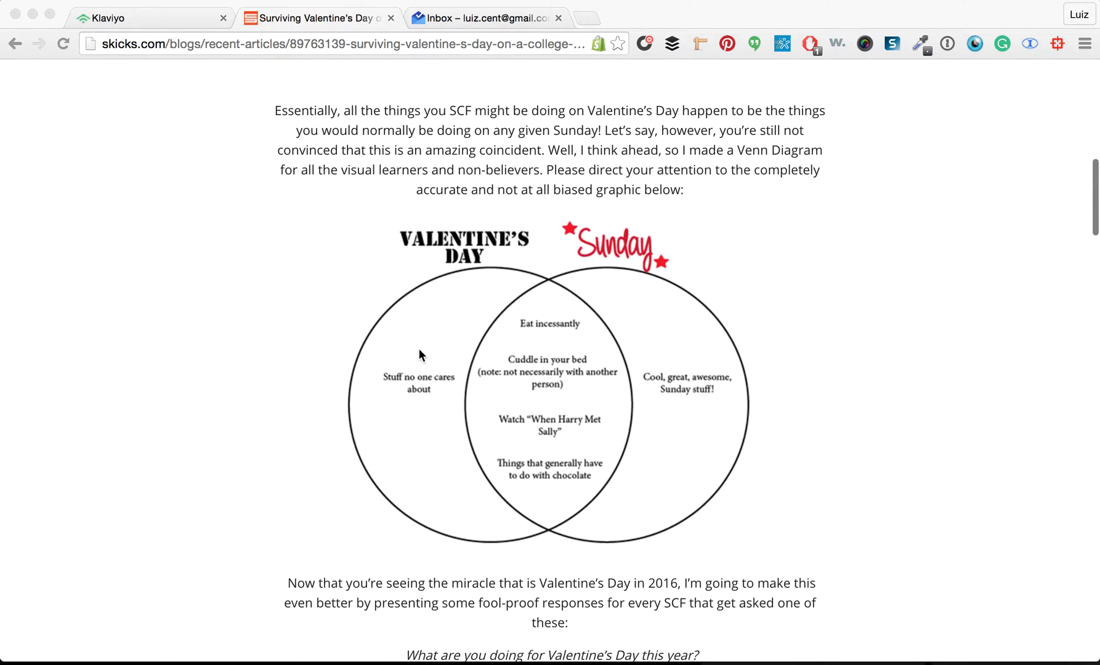
scroll(419, 349, down, 3)
scroll(419, 350, down, 4)
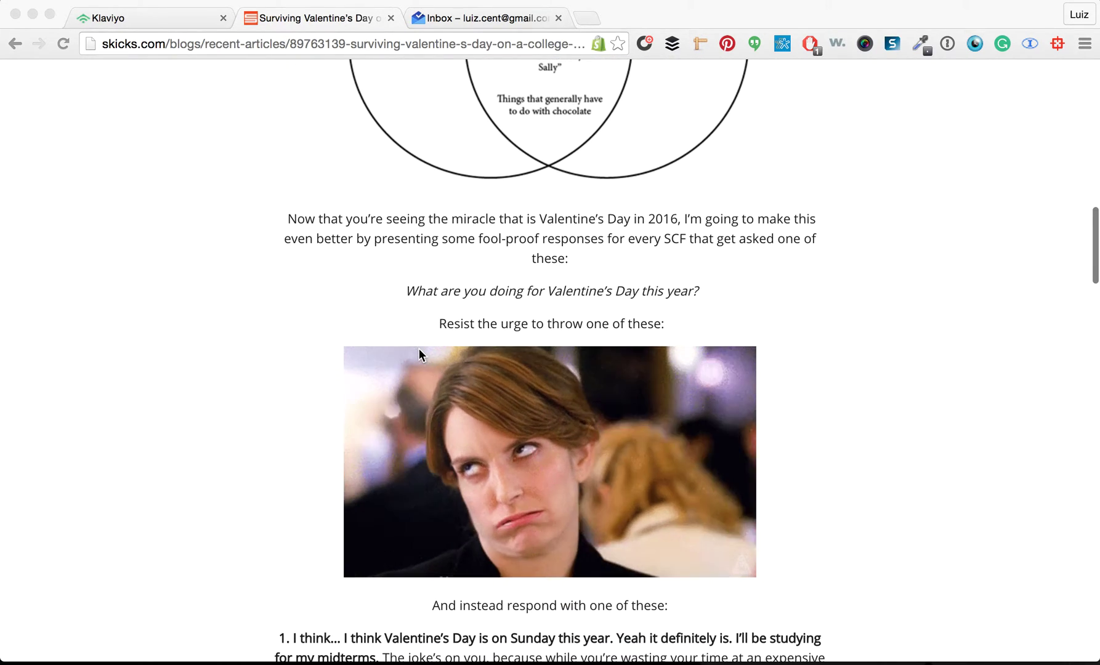
scroll(419, 349, down, 6)
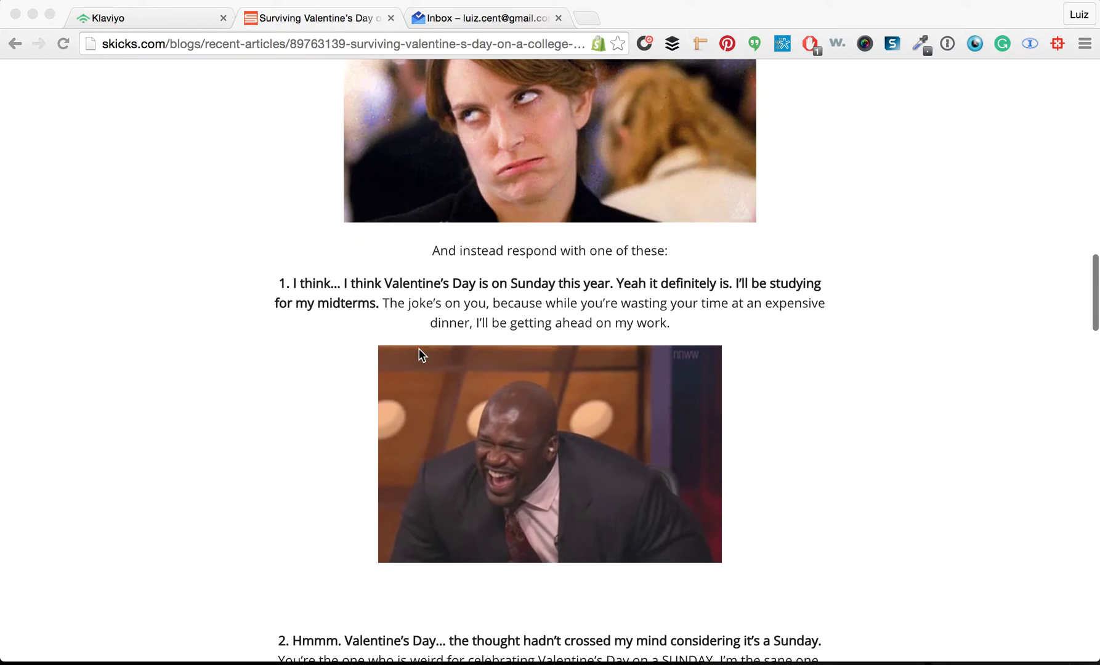
scroll(419, 354, down, 7)
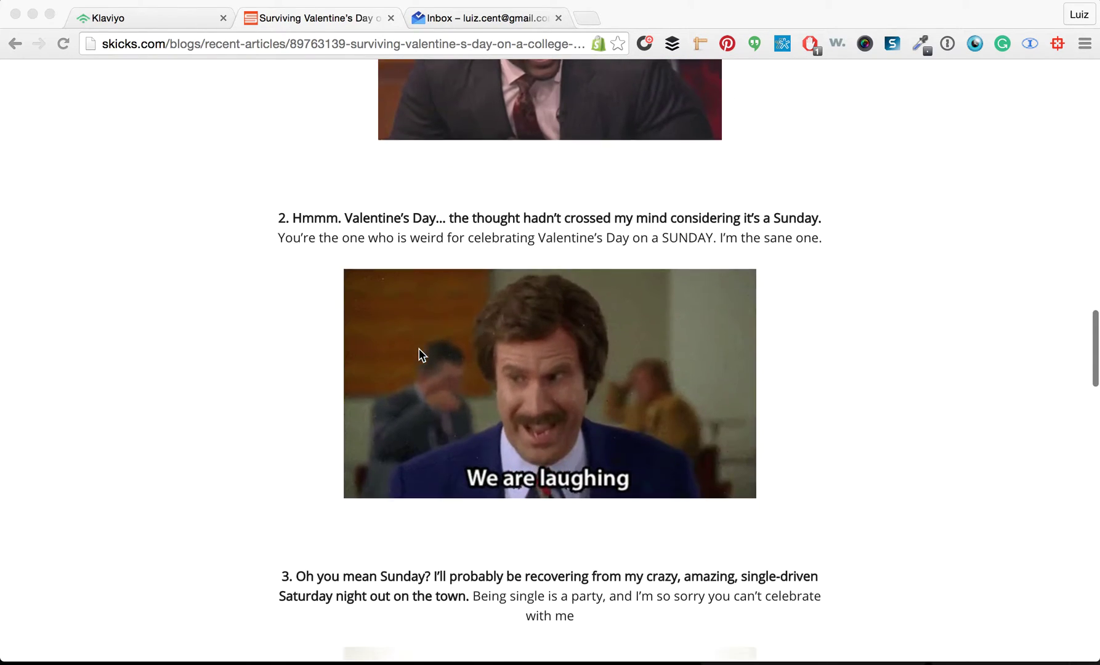
scroll(419, 354, down, 13)
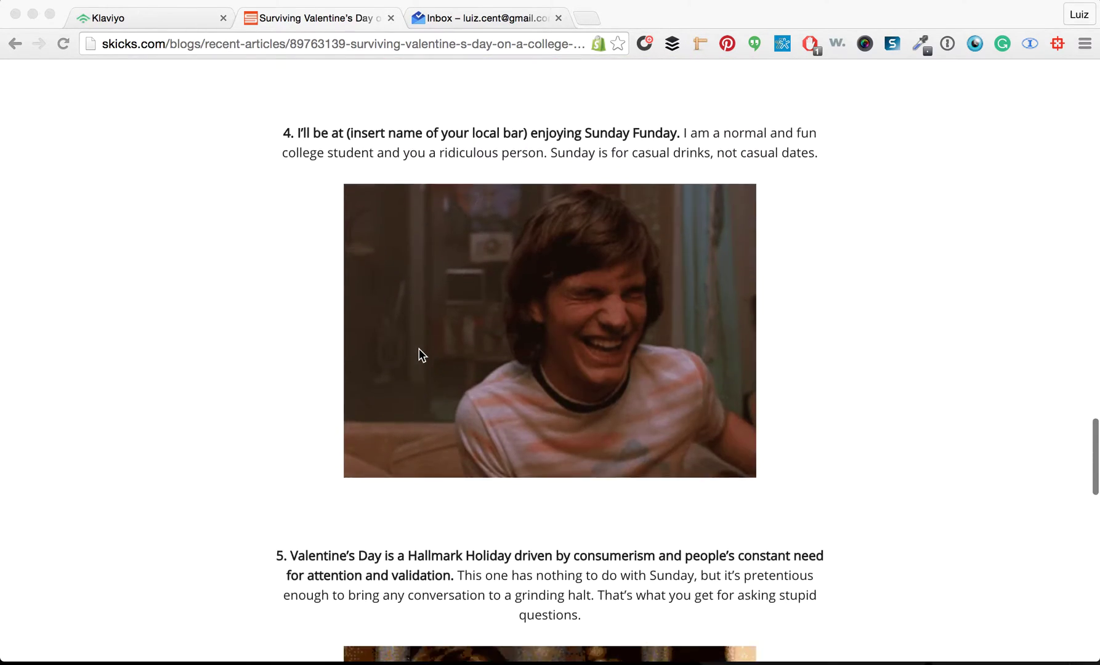
scroll(419, 355, down, 13)
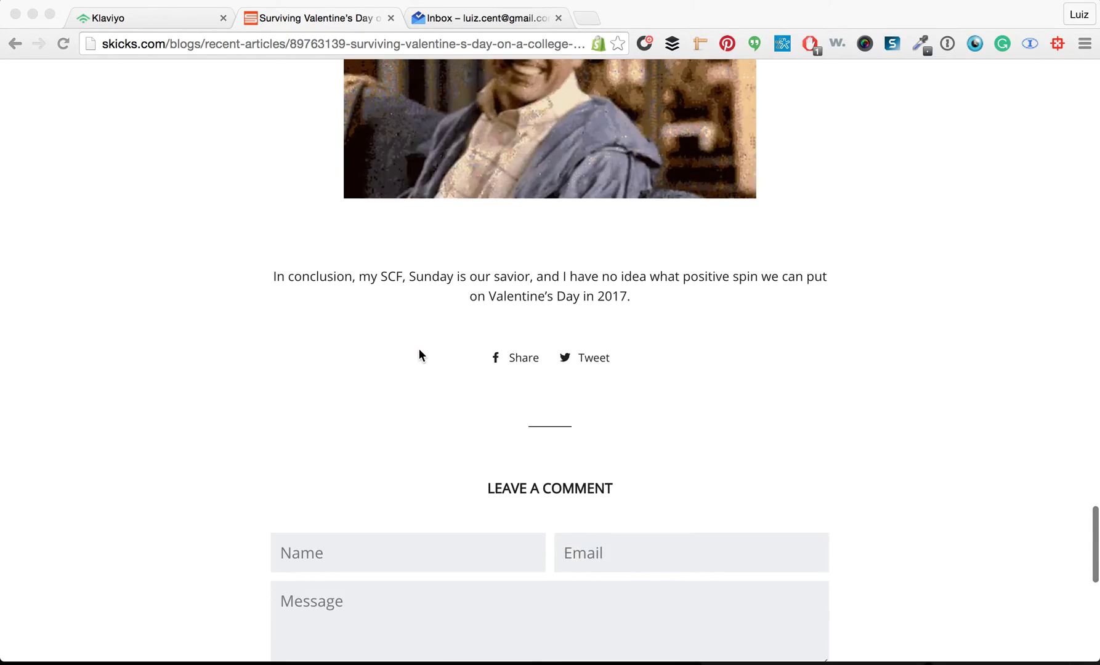
scroll(418, 355, up, 20)
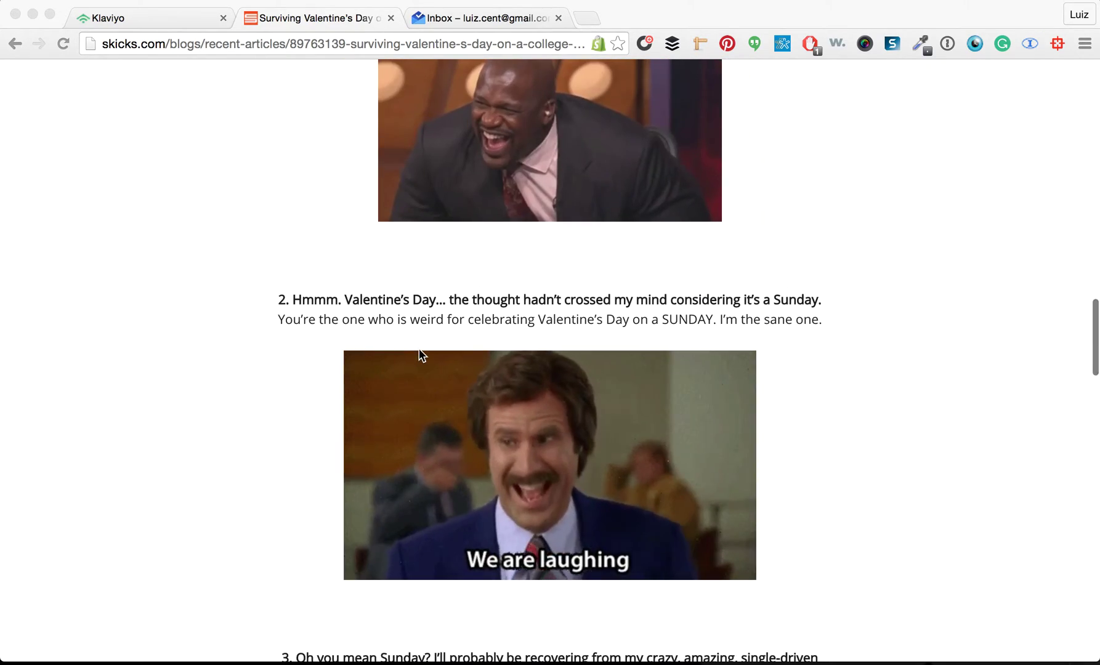
scroll(421, 355, up, 20)
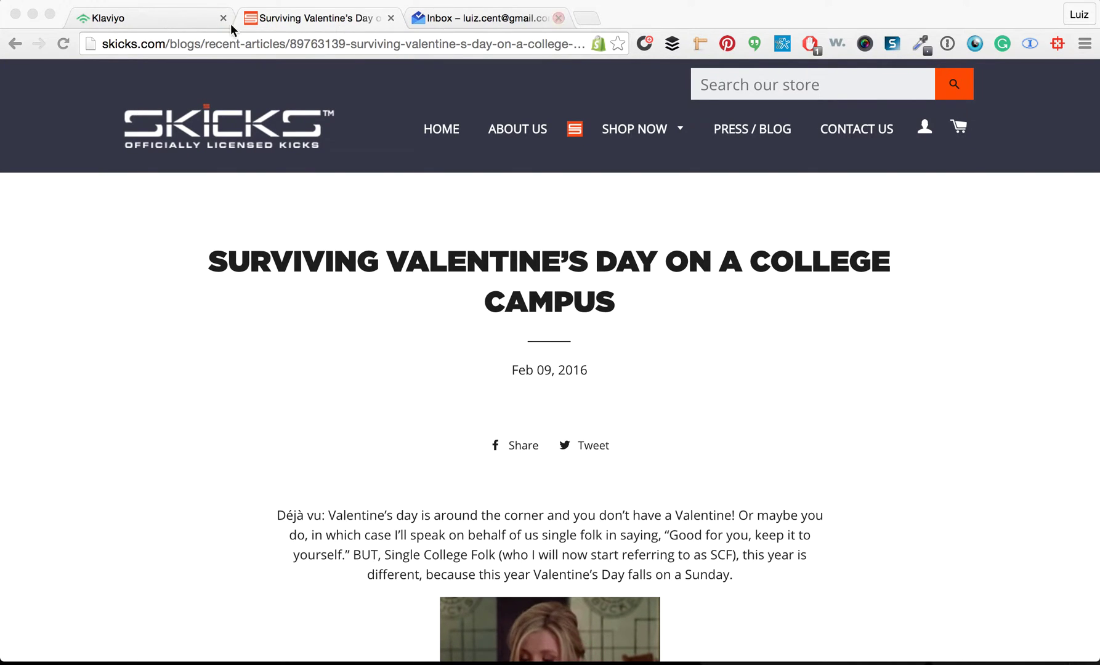
Log in to Klaviyo with saved credentials, decline the 1Password save prompt, and show Campaigns
click(127, 18)
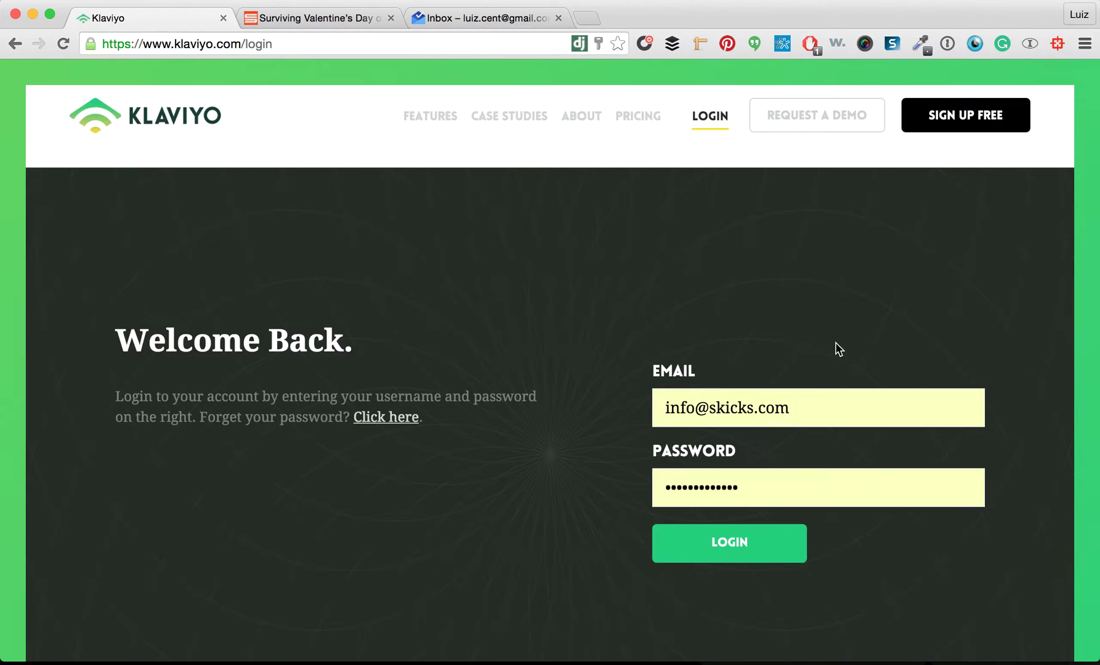
click(712, 554)
click(601, 241)
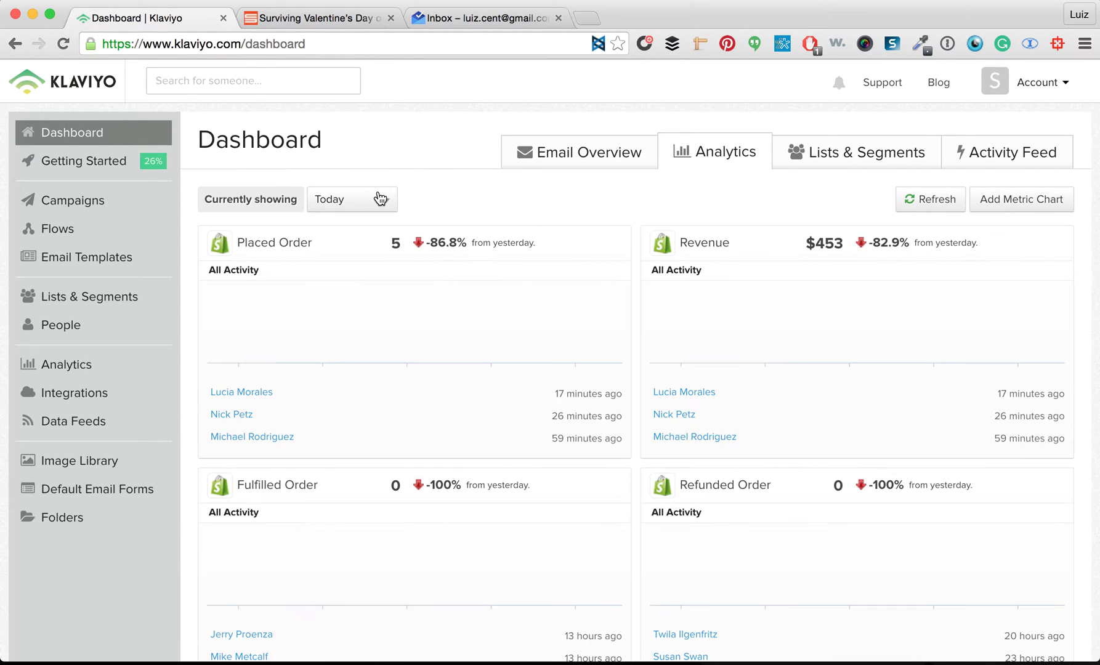
click(102, 205)
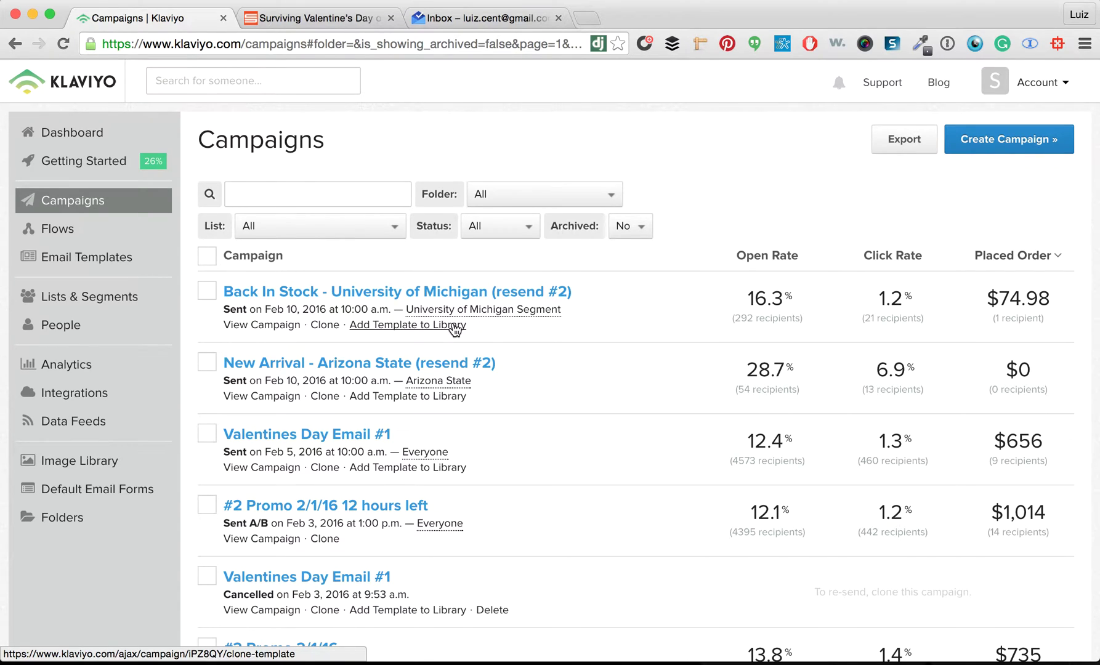
Preview the #3 Blog 1/29/16 email in a web-view tab, close it, and start cloning it
scroll(391, 341, down, 3)
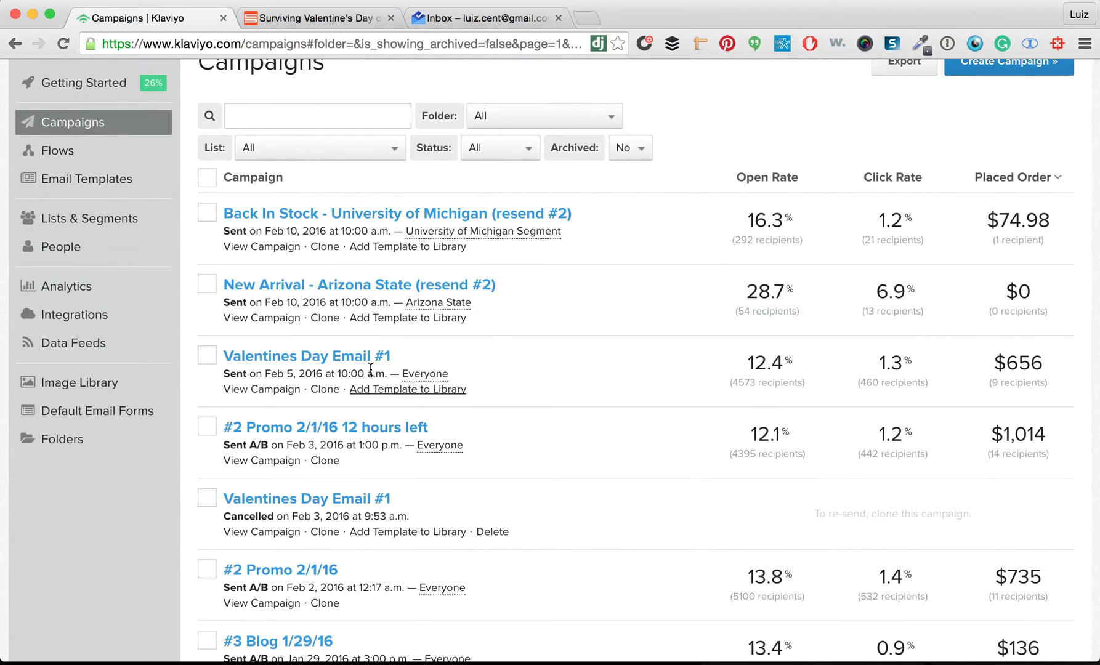
scroll(333, 405, down, 5)
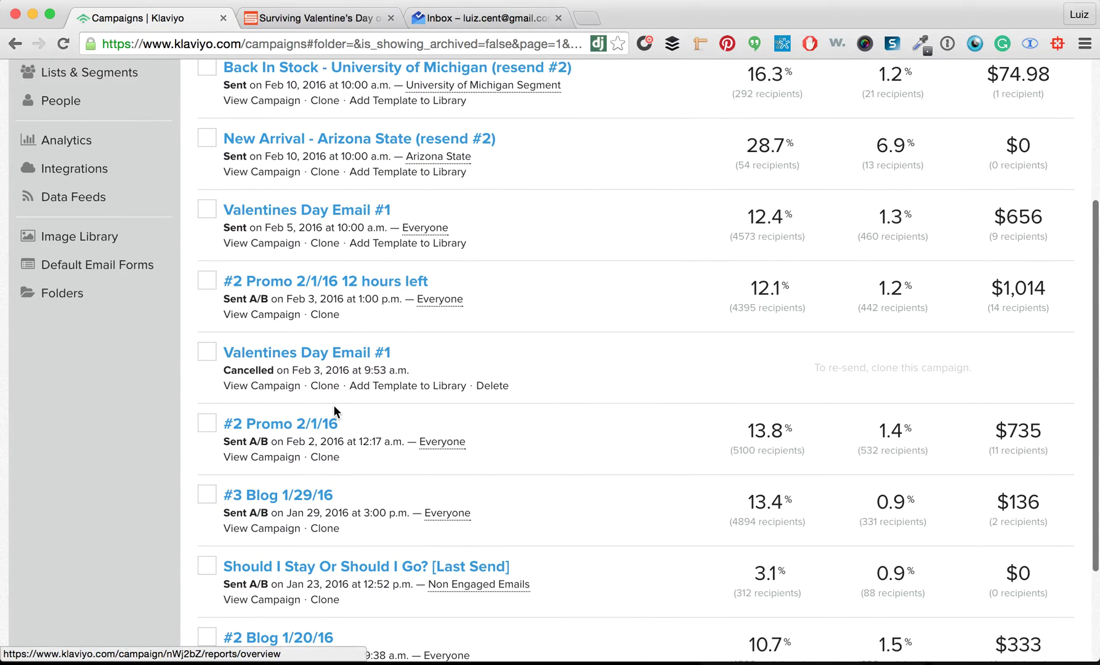
scroll(333, 406, down, 3)
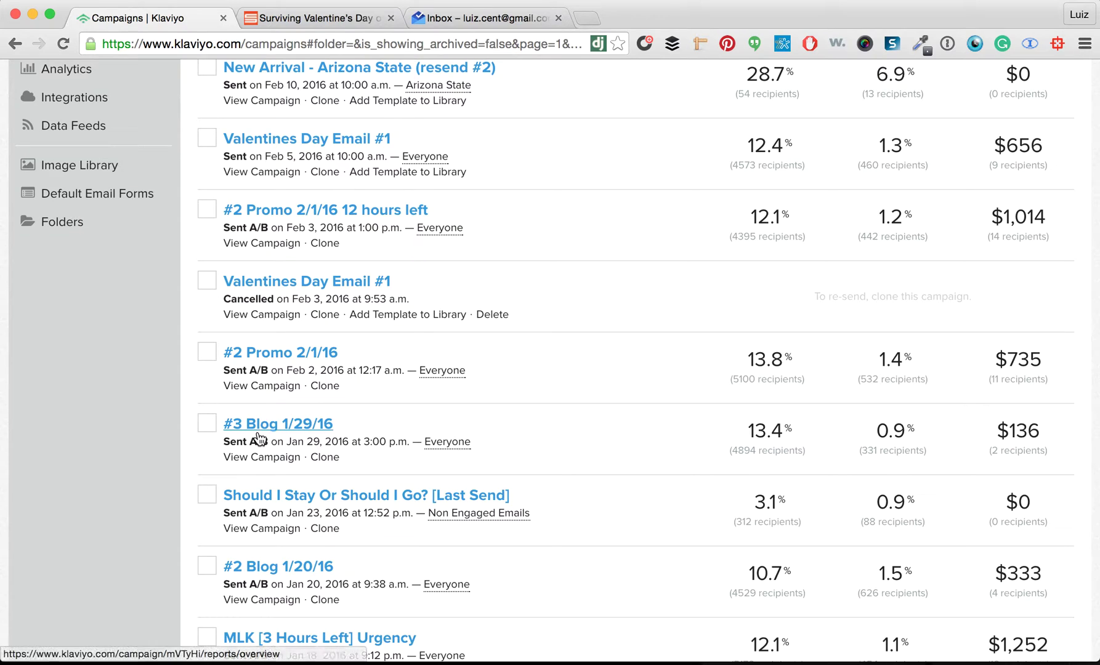
click(273, 460)
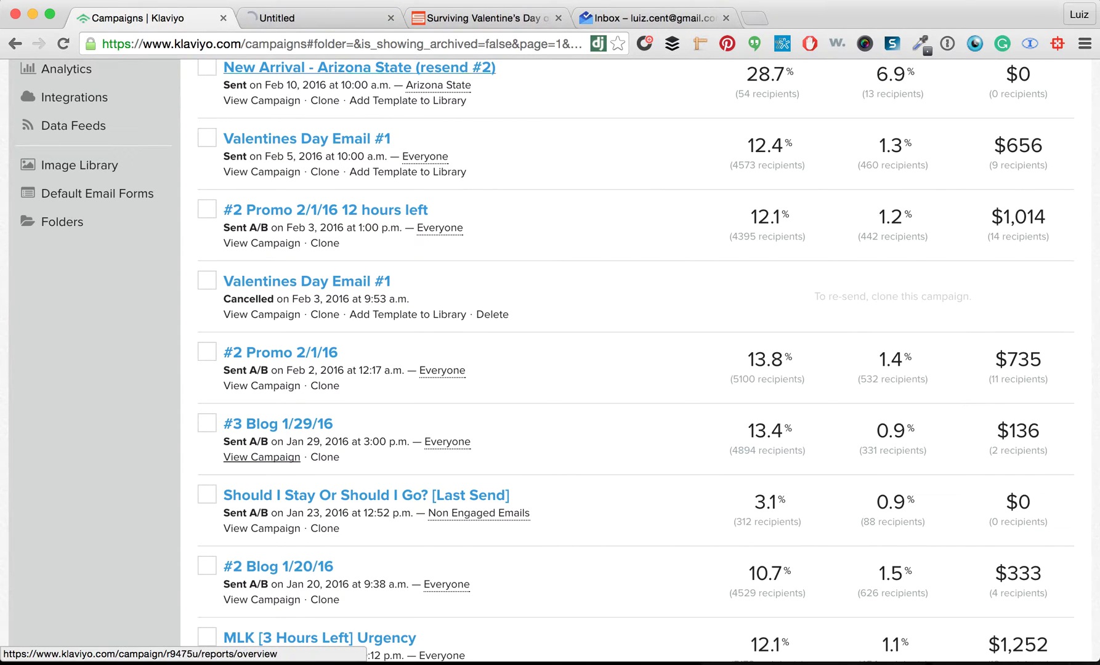
click(326, 18)
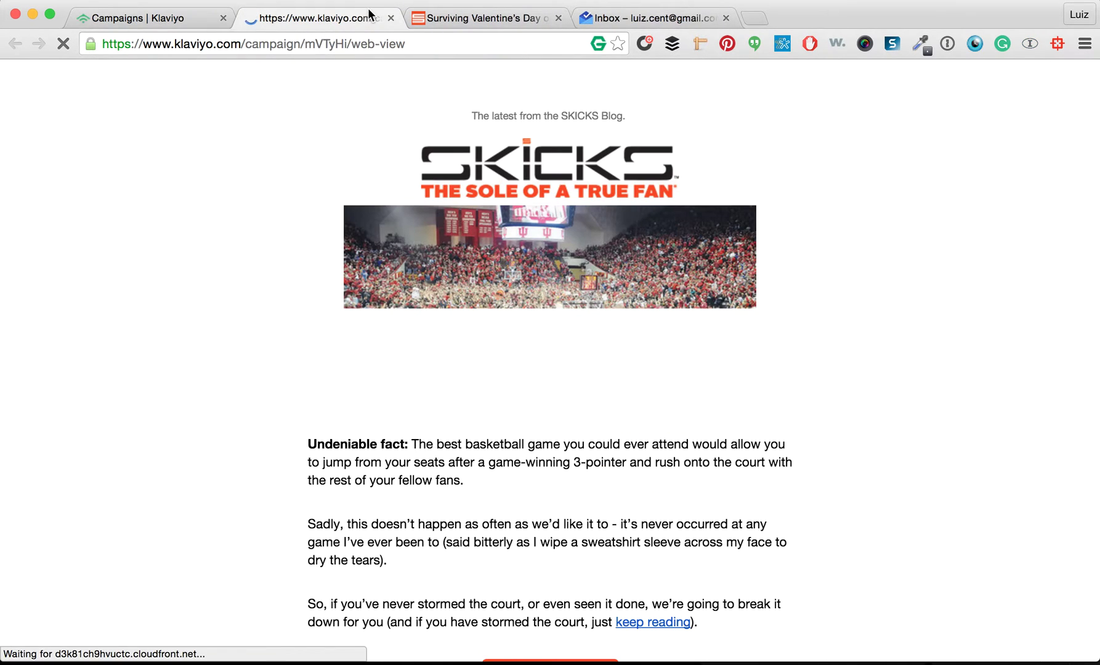
scroll(476, 356, down, 4)
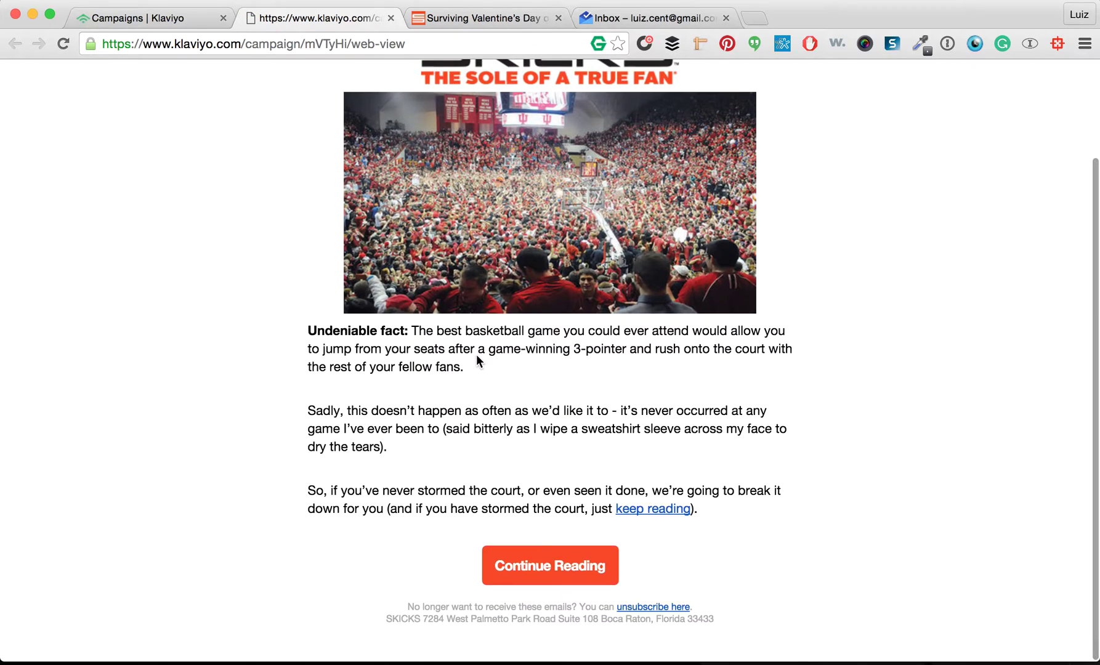
scroll(476, 354, up, 4)
click(388, 19)
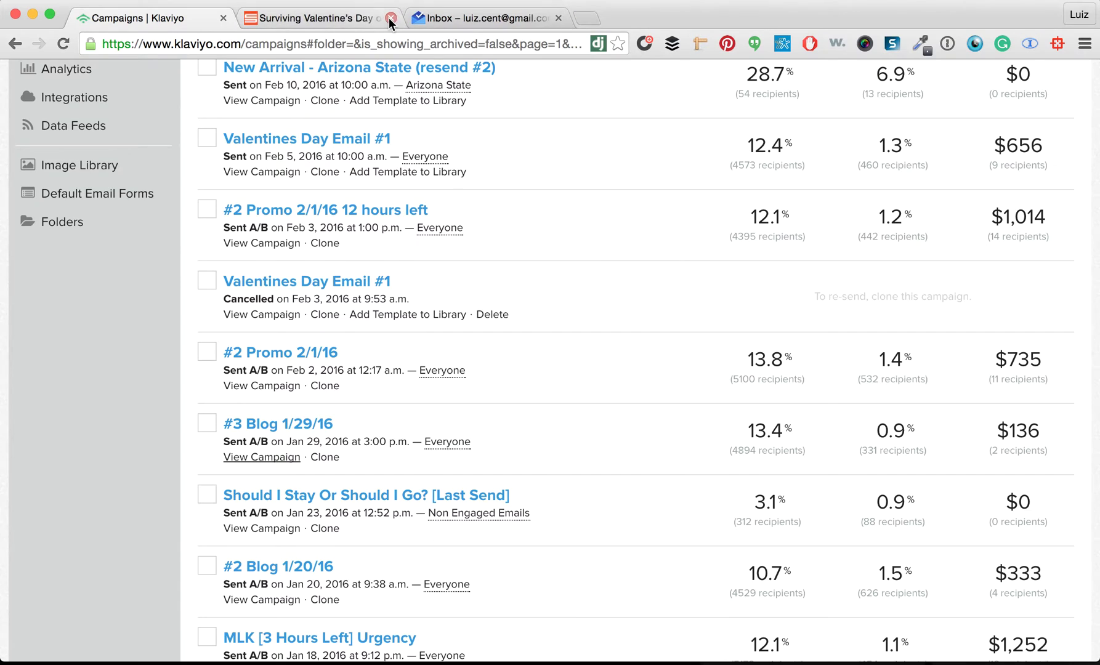
click(325, 461)
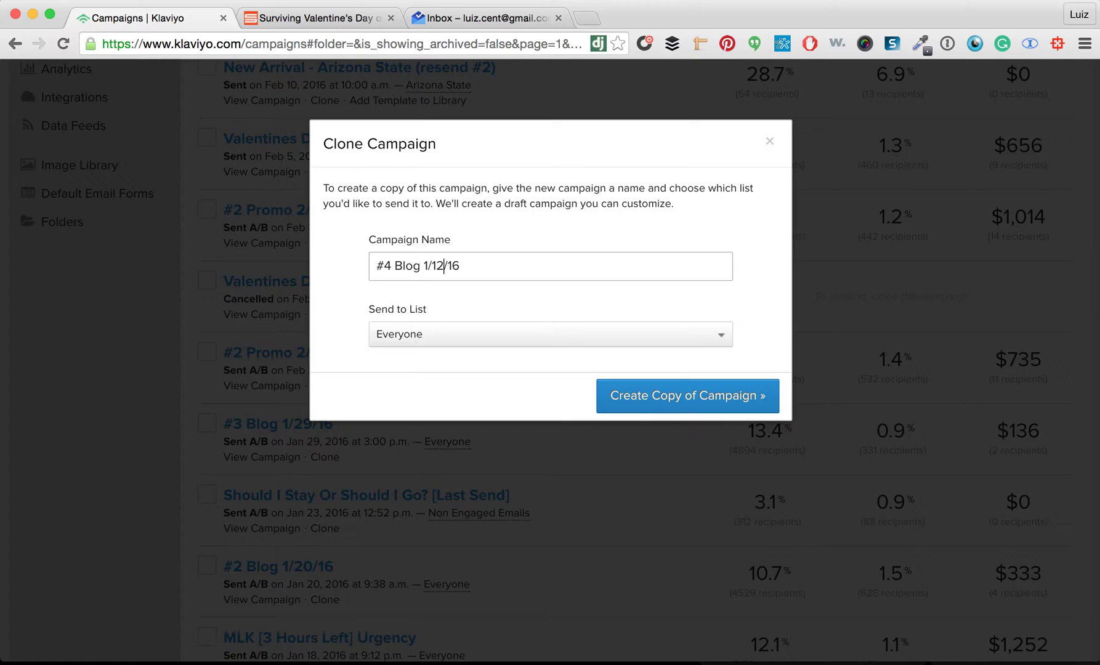
Create the copy named #4 Blog 1/12/16 for Everyone and continue to Email Content
click(650, 397)
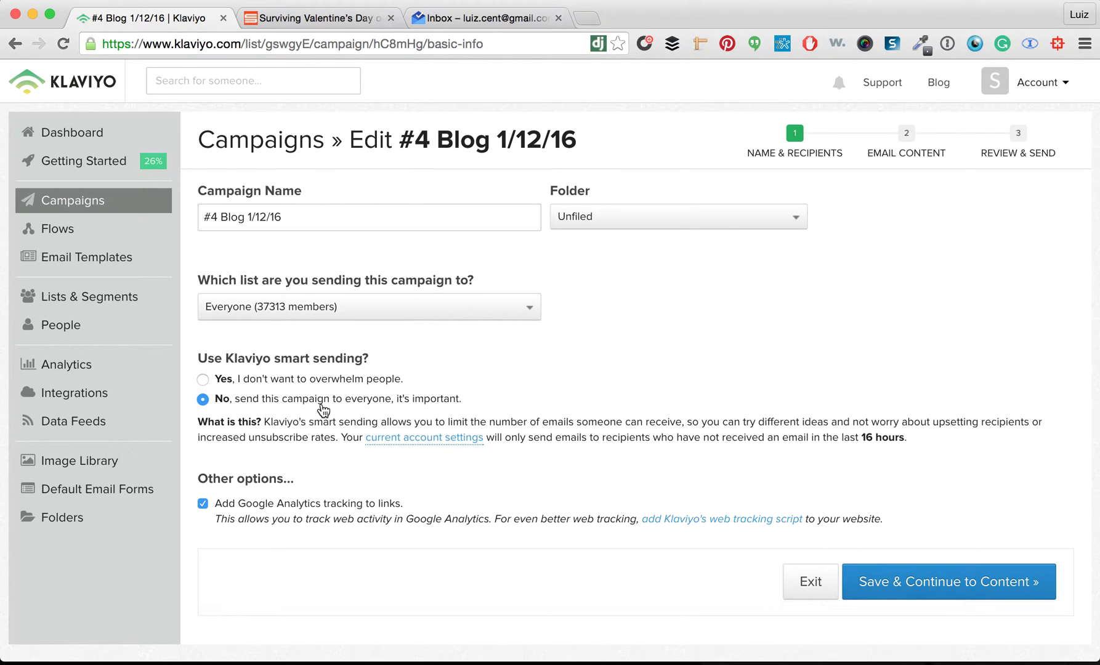
click(946, 588)
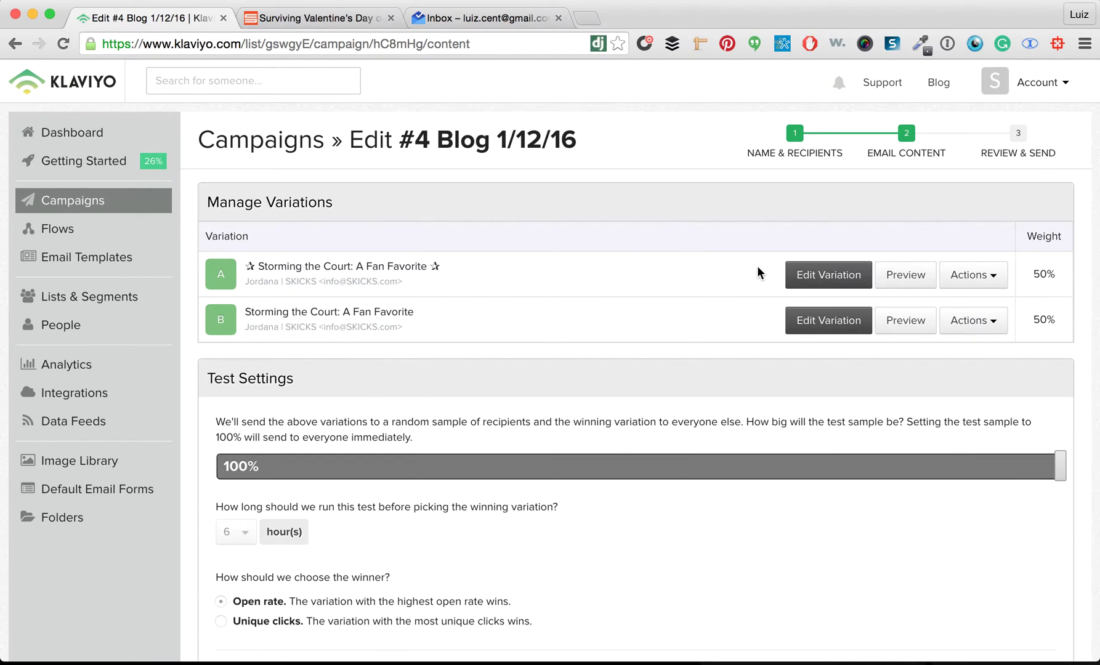
Delete subject-line variation B so only the Storming the Court email remains
scroll(757, 265, down, 2)
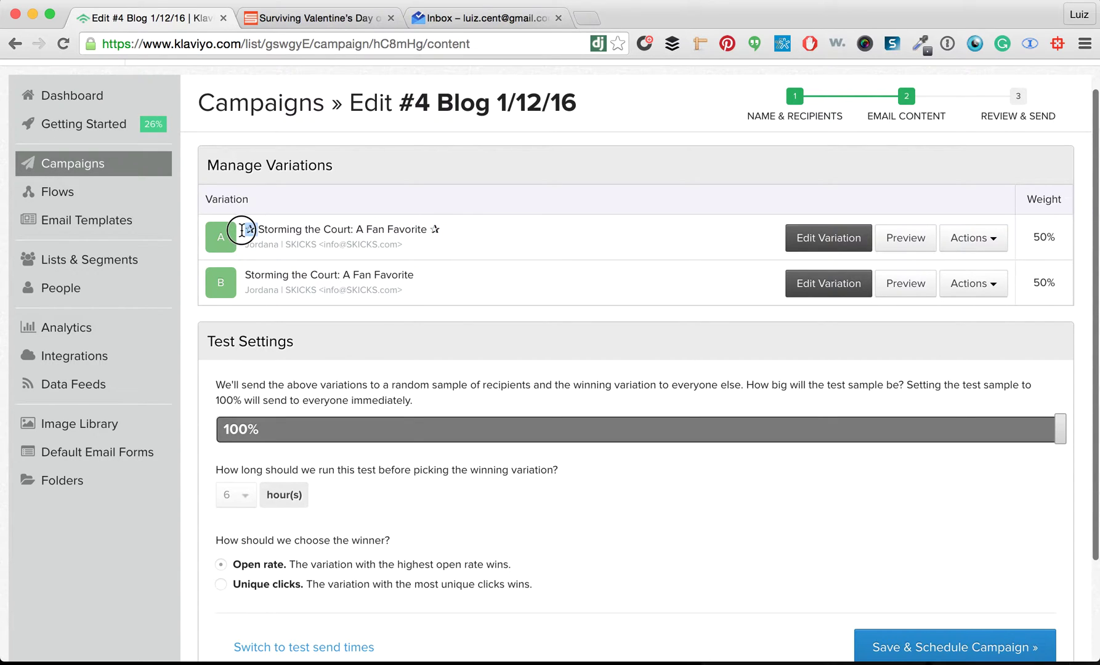
click(989, 286)
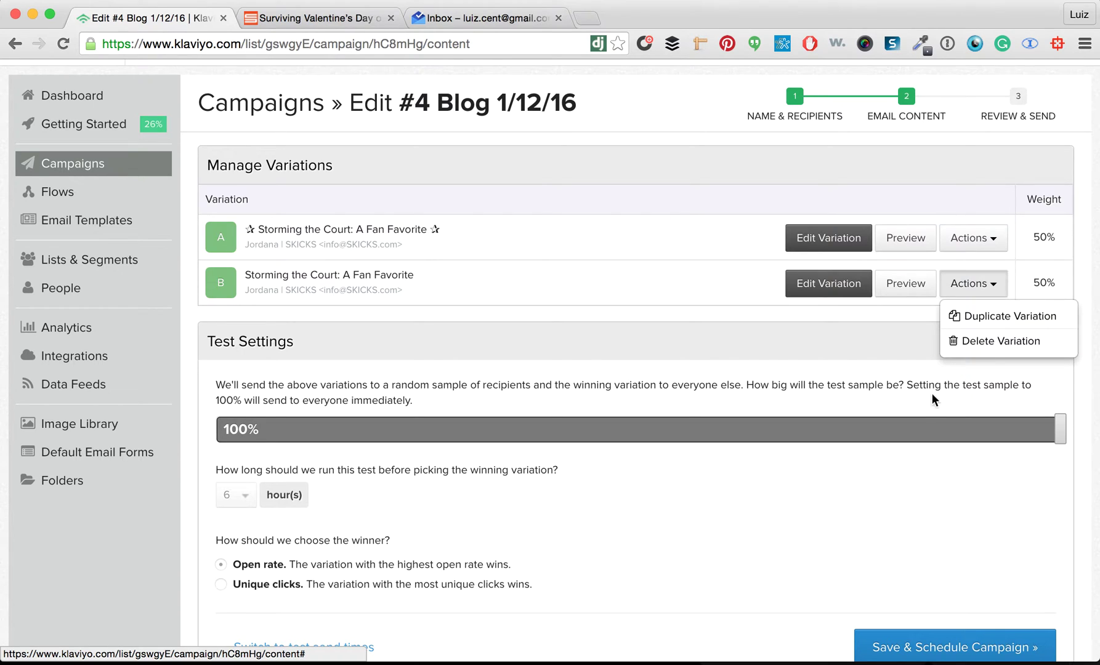
click(973, 342)
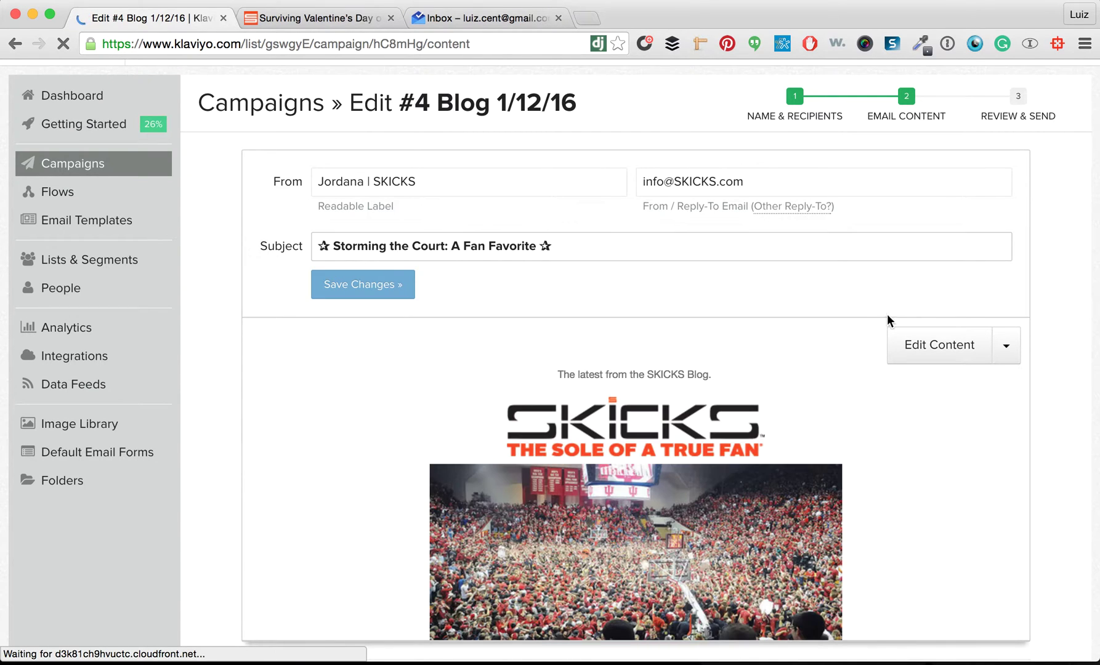
click(910, 349)
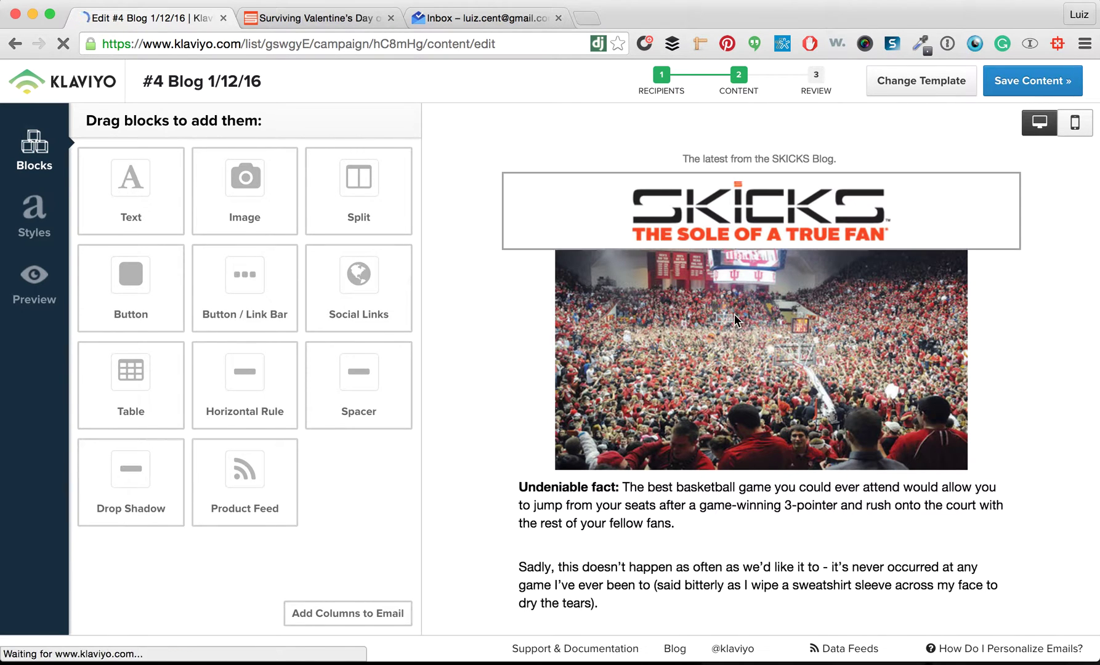
Start replacing the email's crowd photo and bring up the Surviving Valentine's Day article
click(727, 338)
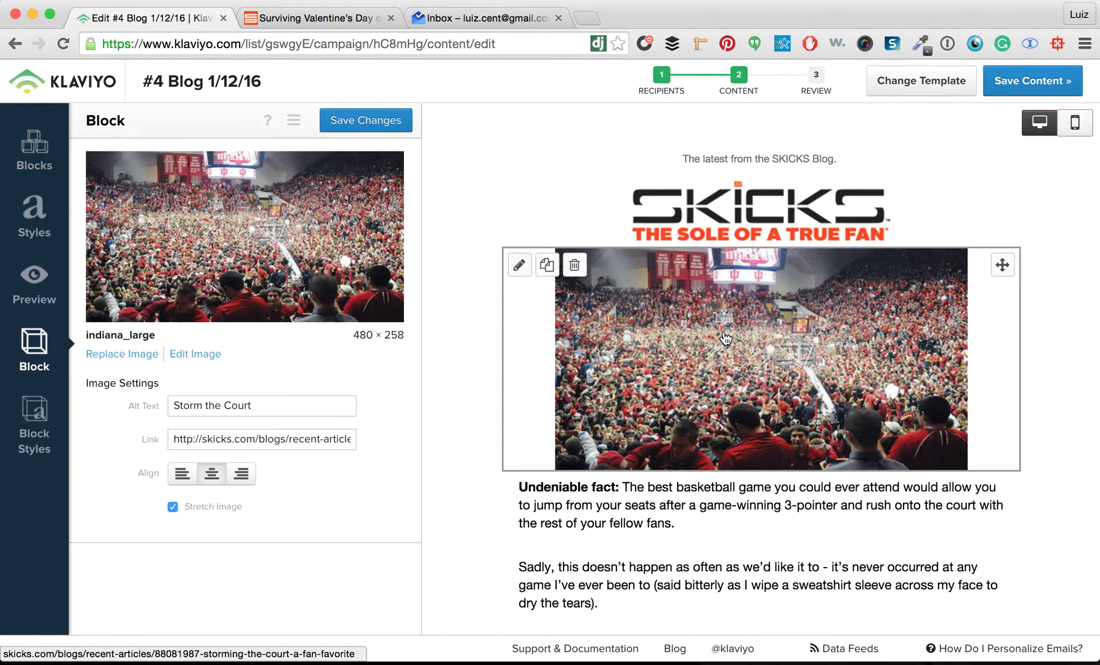
click(129, 355)
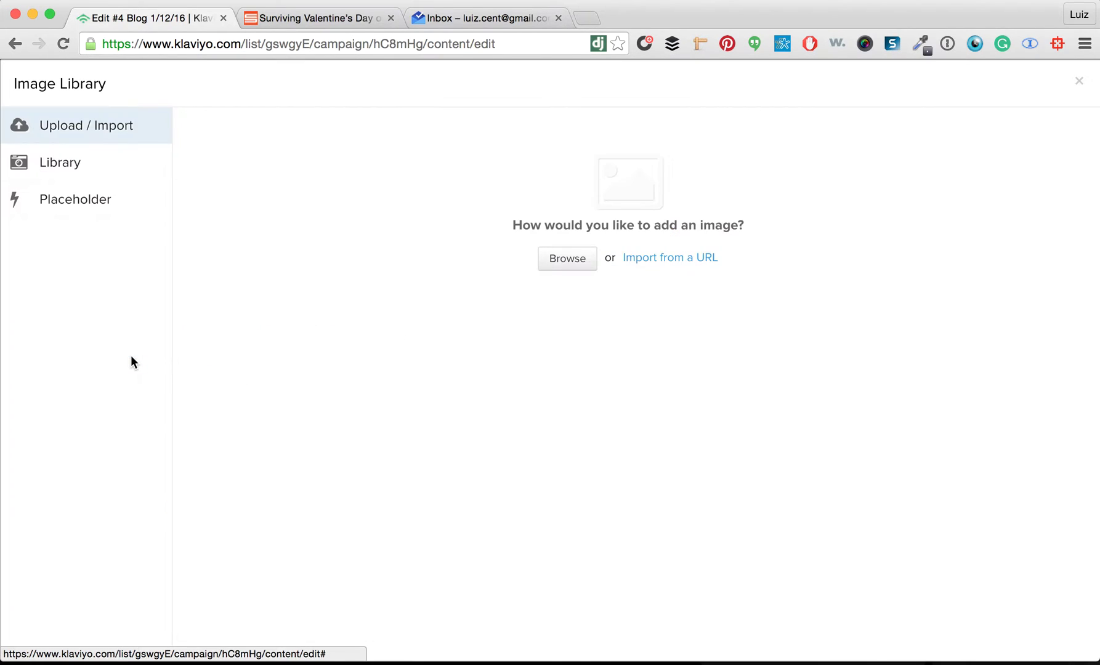
click(351, 14)
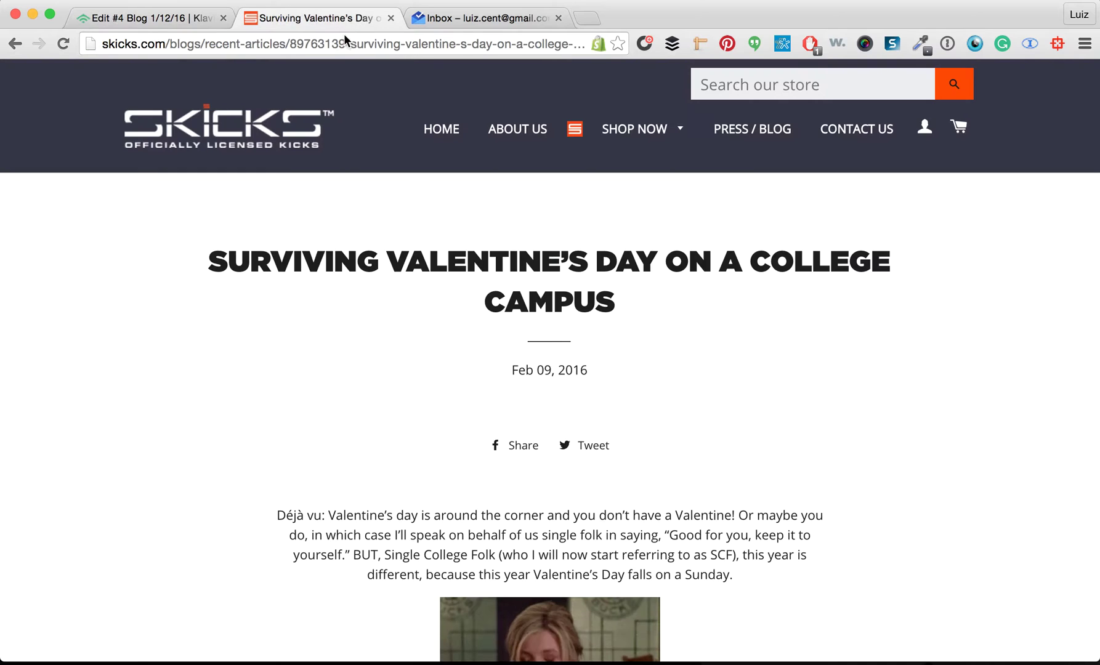
Copy the blog's Venn diagram image and choose Import from a URL in Klaviyo
scroll(499, 384, down, 15)
scroll(500, 384, up, 7)
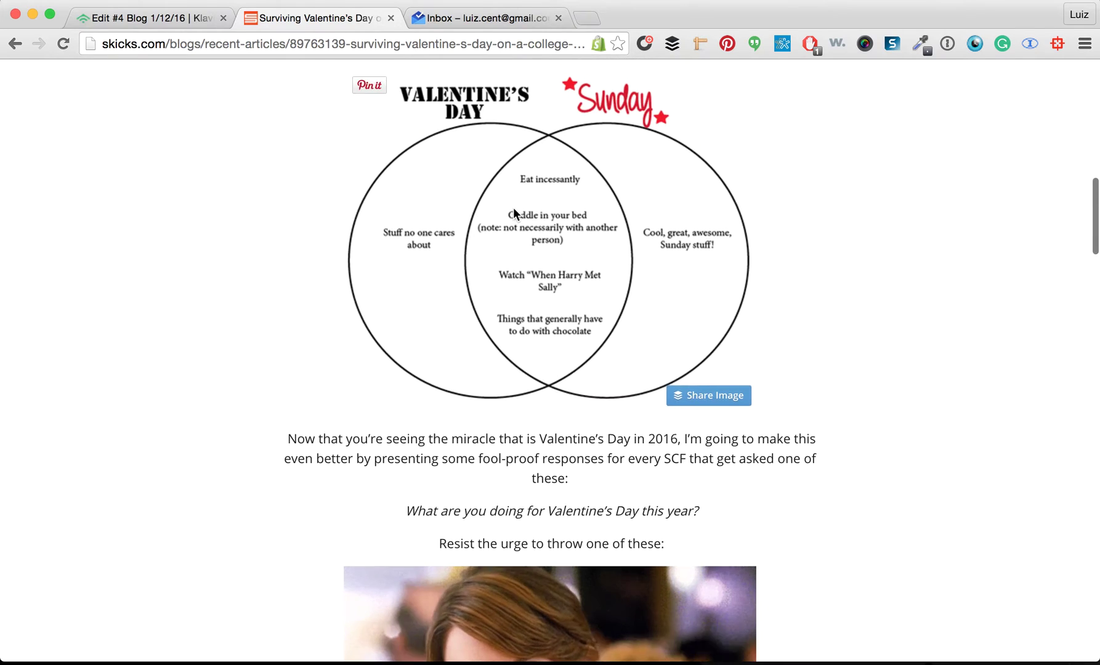
right_click(513, 207)
click(545, 250)
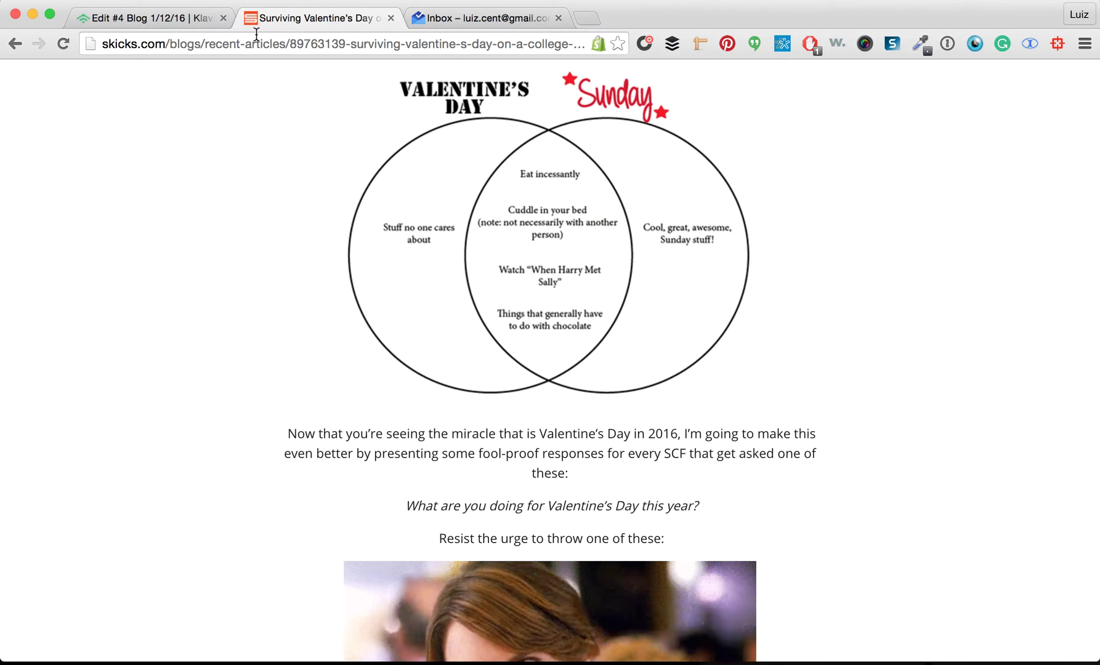
click(186, 17)
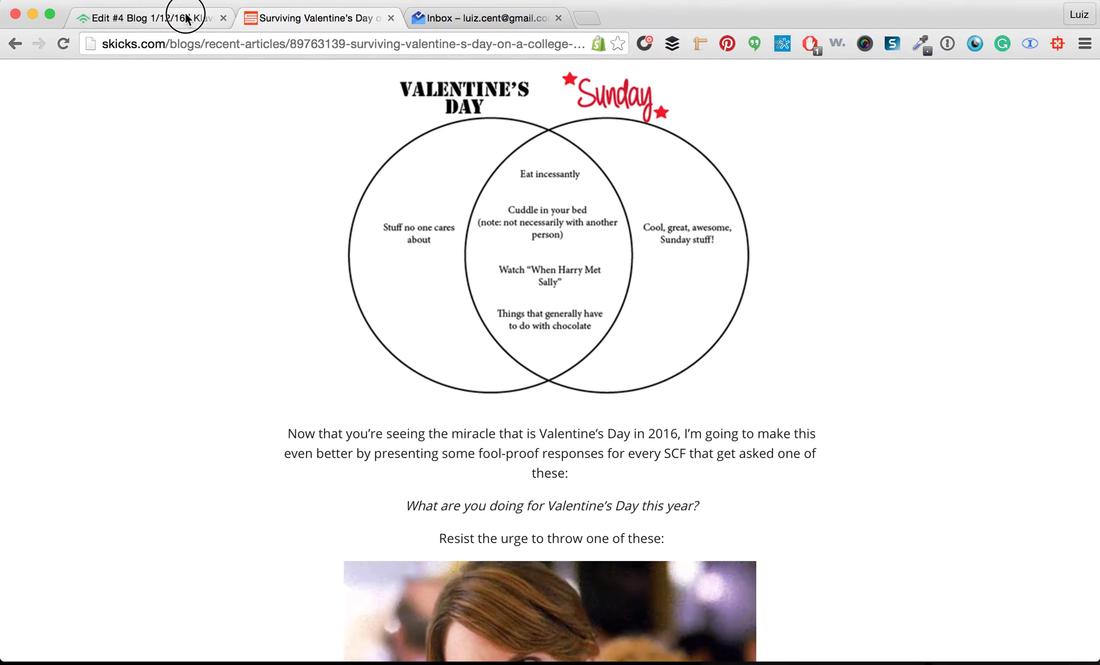
click(675, 257)
click(493, 168)
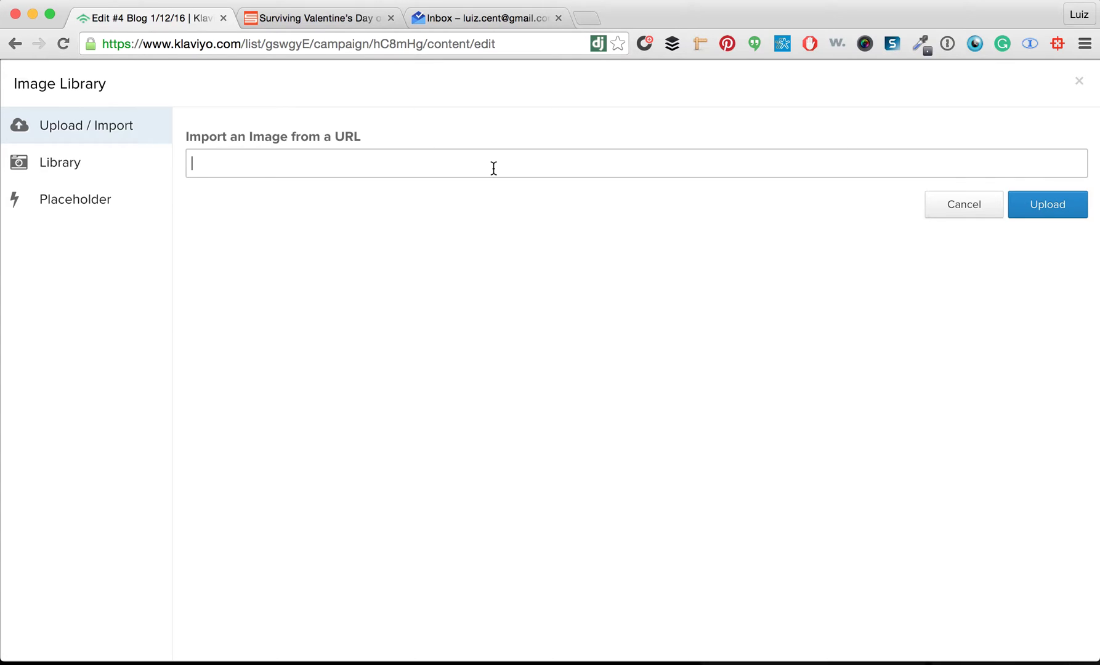
Copy the Venn diagram's image address, paste it, and upload venn_large into the block
click(285, 22)
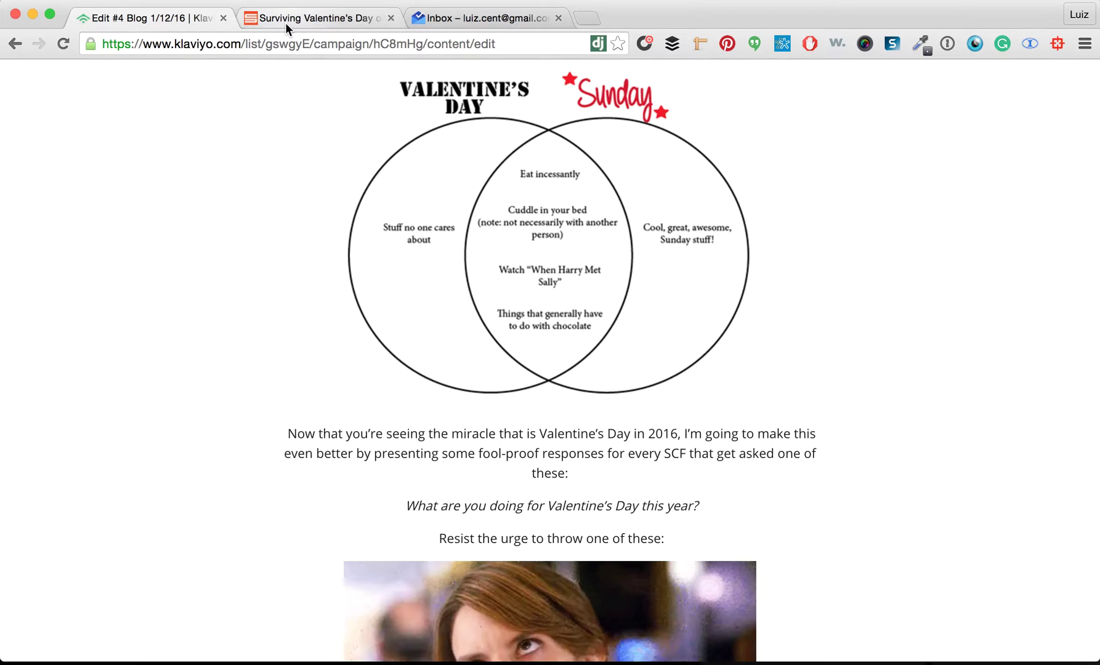
right_click(451, 263)
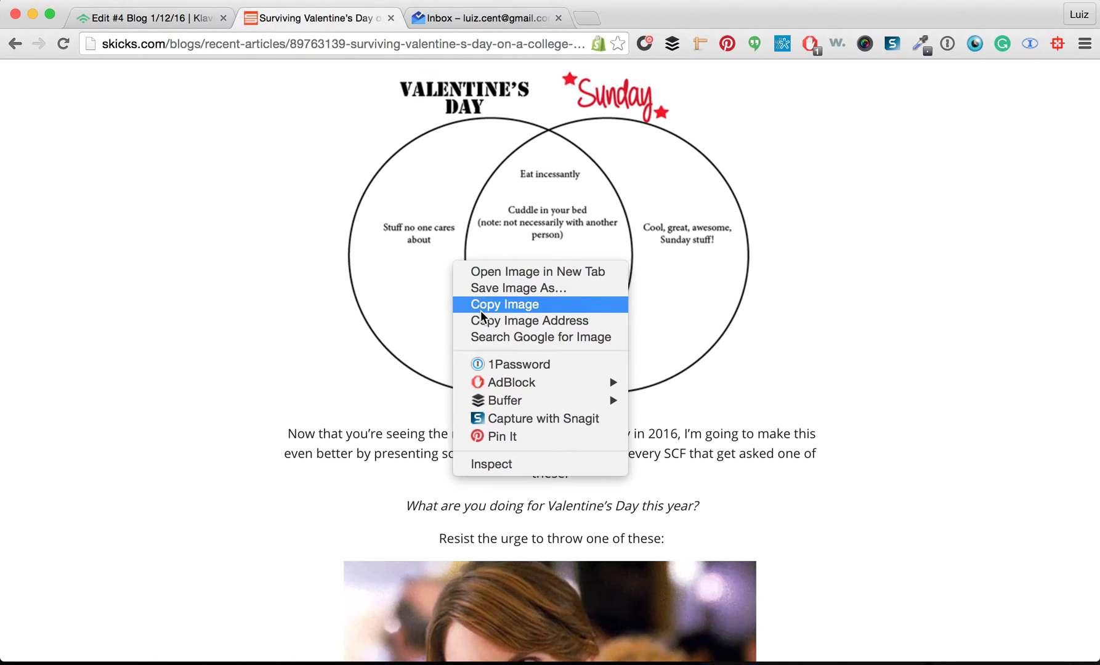
click(520, 322)
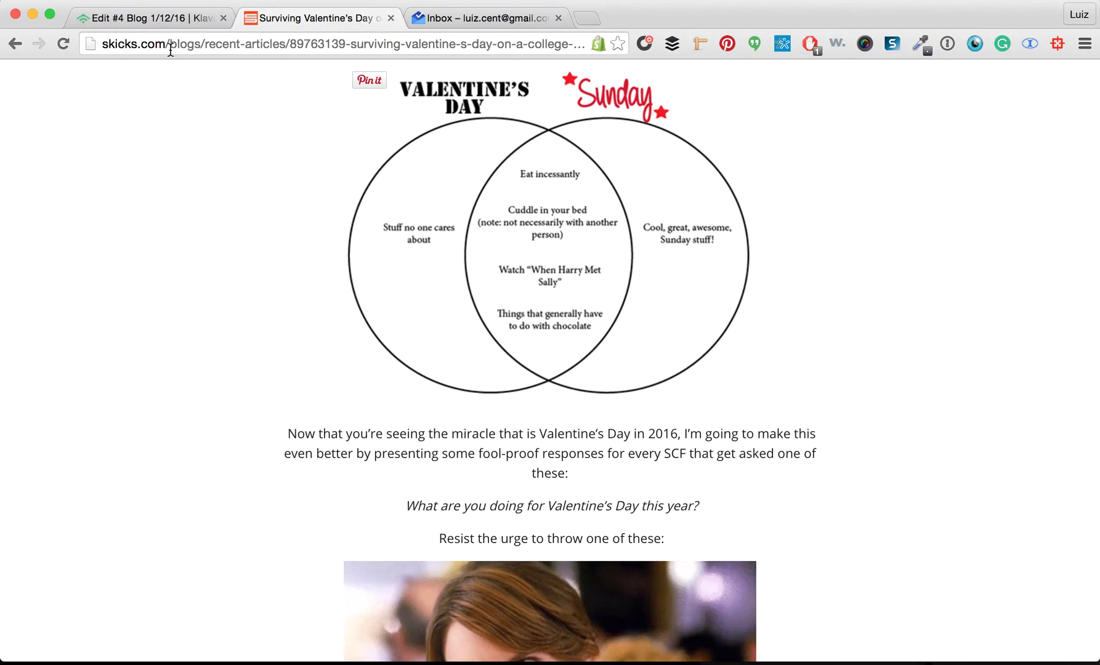
click(117, 19)
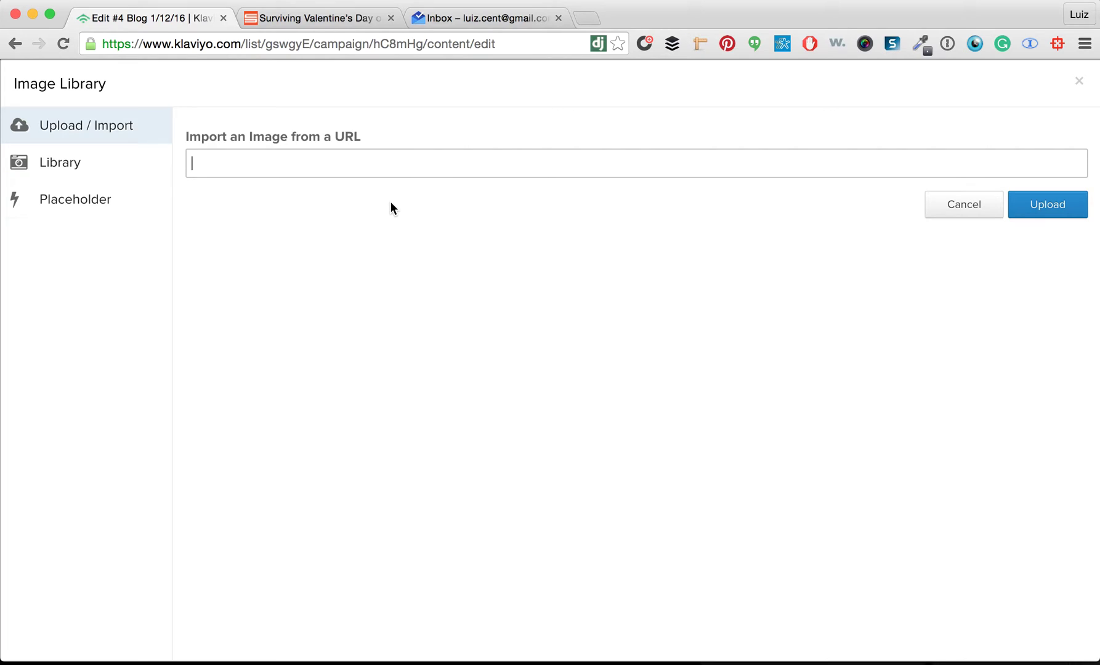
key(super+v)
click(1035, 199)
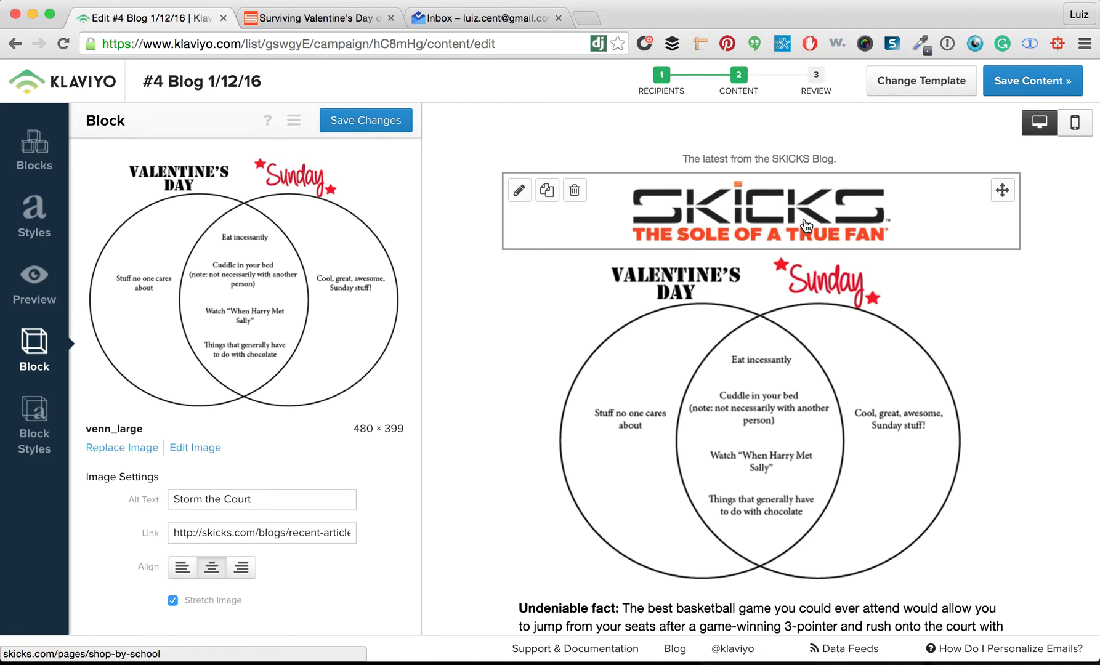
scroll(801, 363, down, 4)
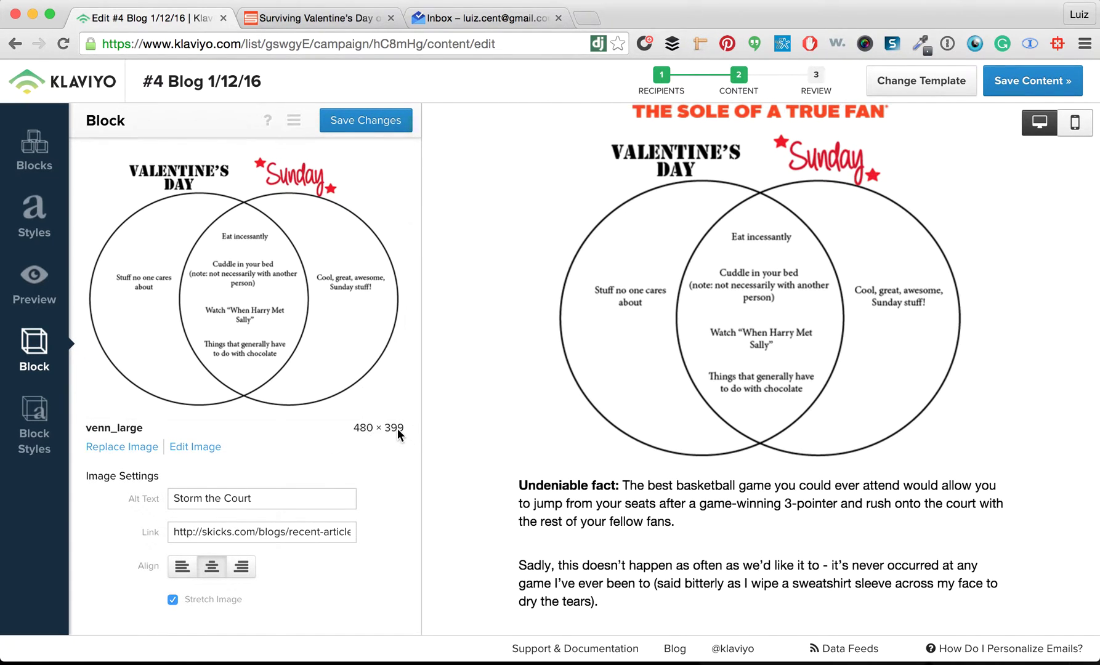
click(354, 428)
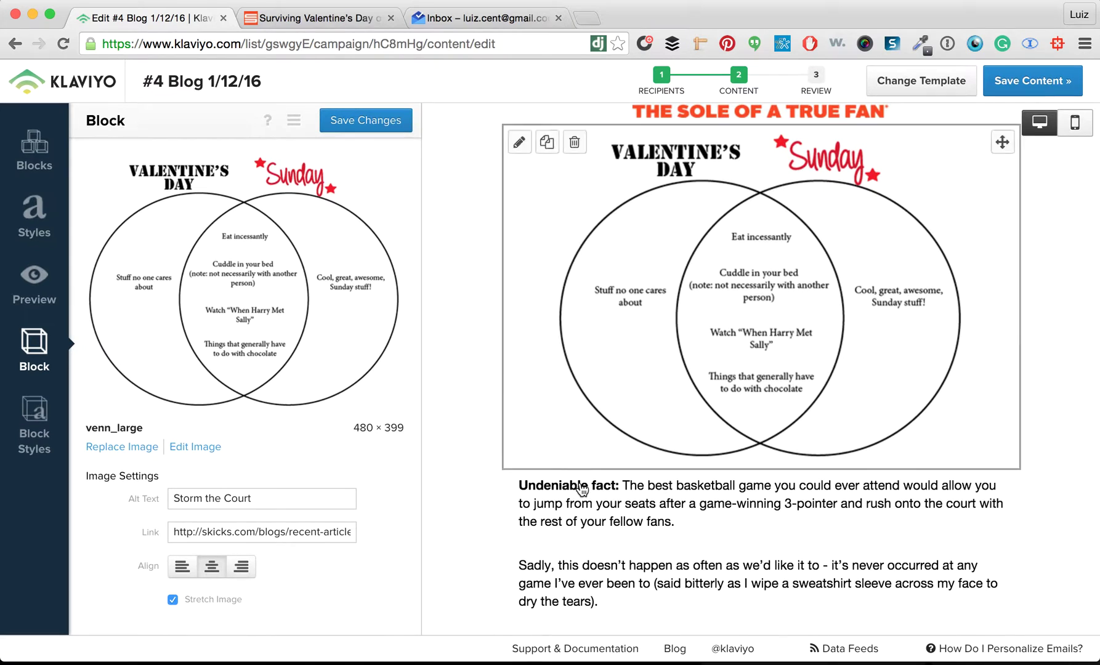
mouse_move(579, 487)
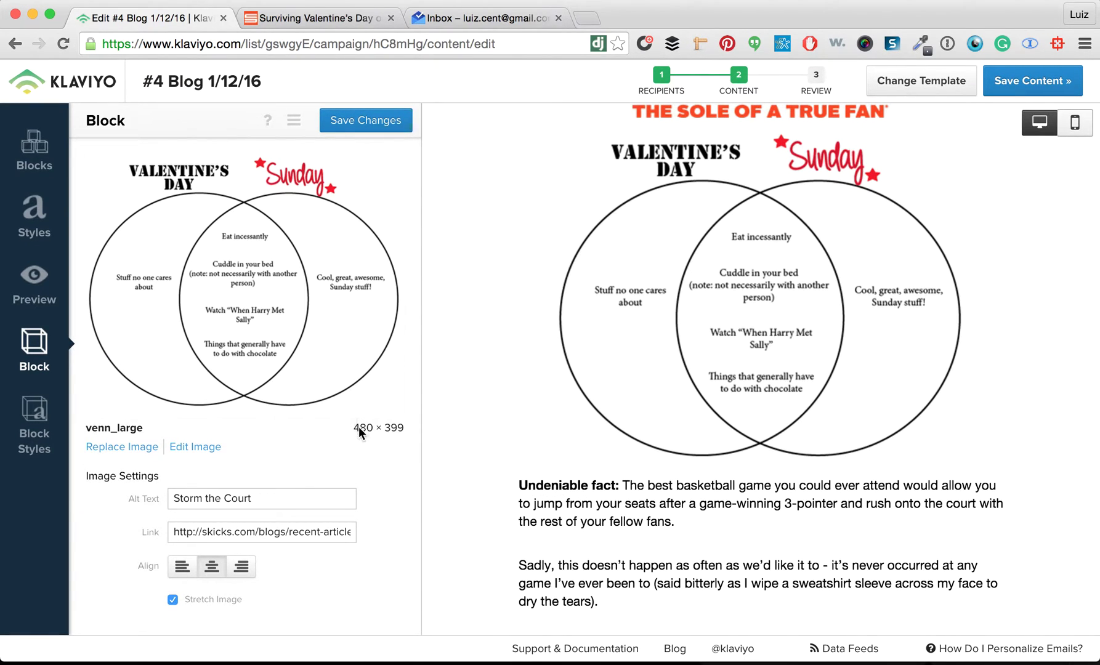
mouse_move(354, 427)
mouse_down()
mouse_move(388, 435)
mouse_move(364, 430)
mouse_up()
click(193, 446)
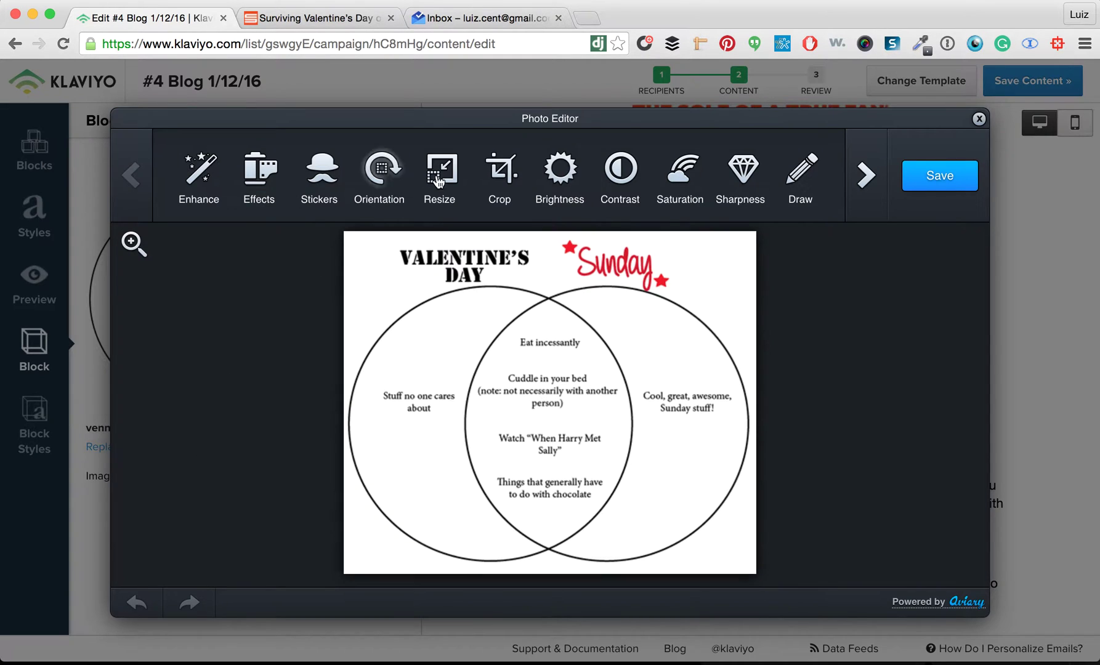
click(439, 180)
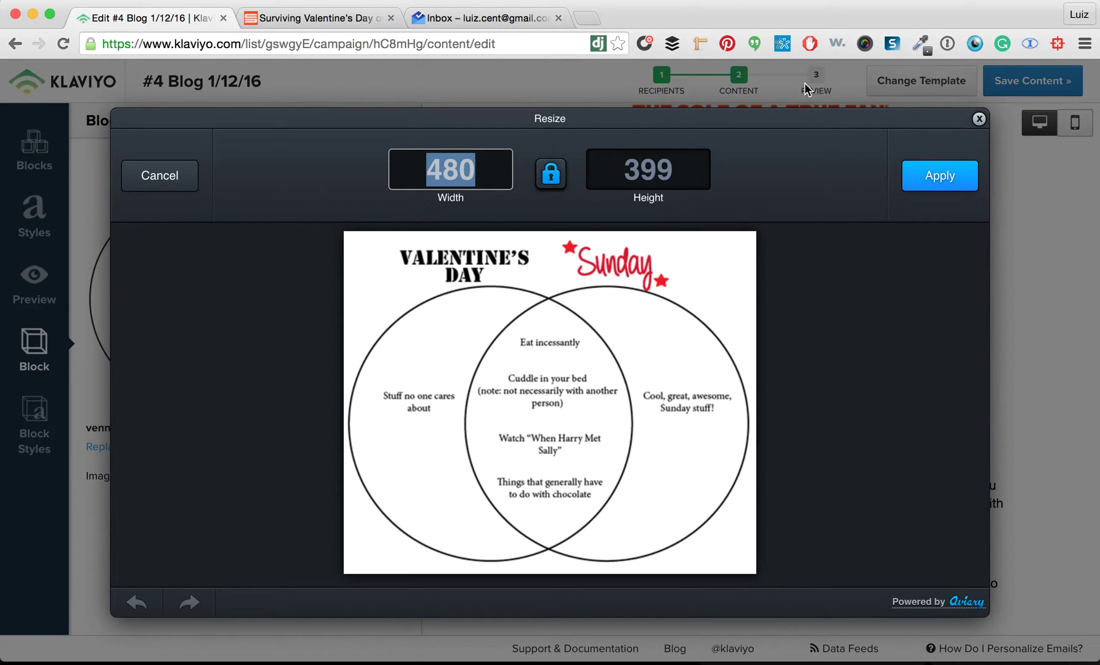
click(979, 120)
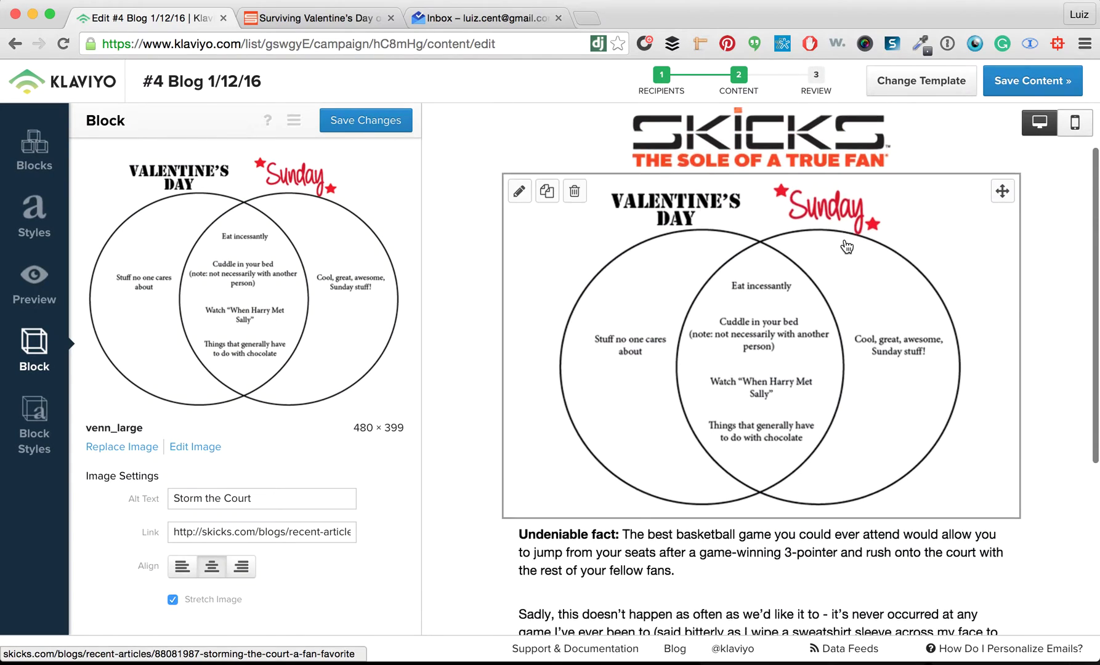
scroll(842, 244, down, 3)
Select the intro paragraph in the Surviving Valentine's Day blog article
click(358, 22)
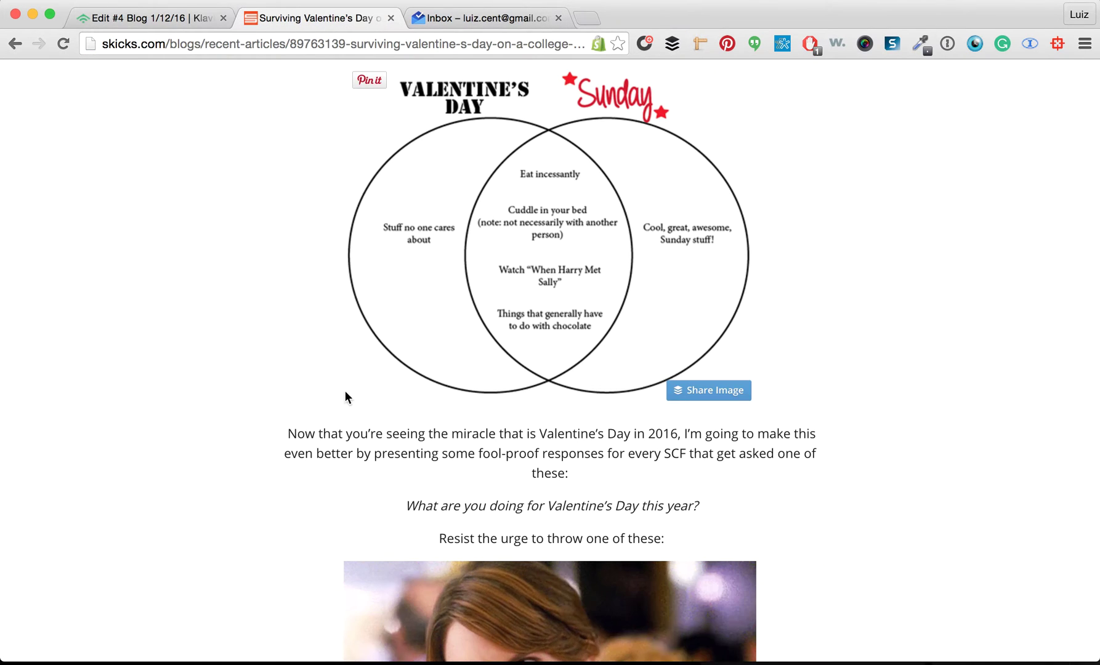
scroll(335, 400, up, 10)
scroll(335, 406, down, 3)
drag(278, 372, 761, 454)
key(super+c)
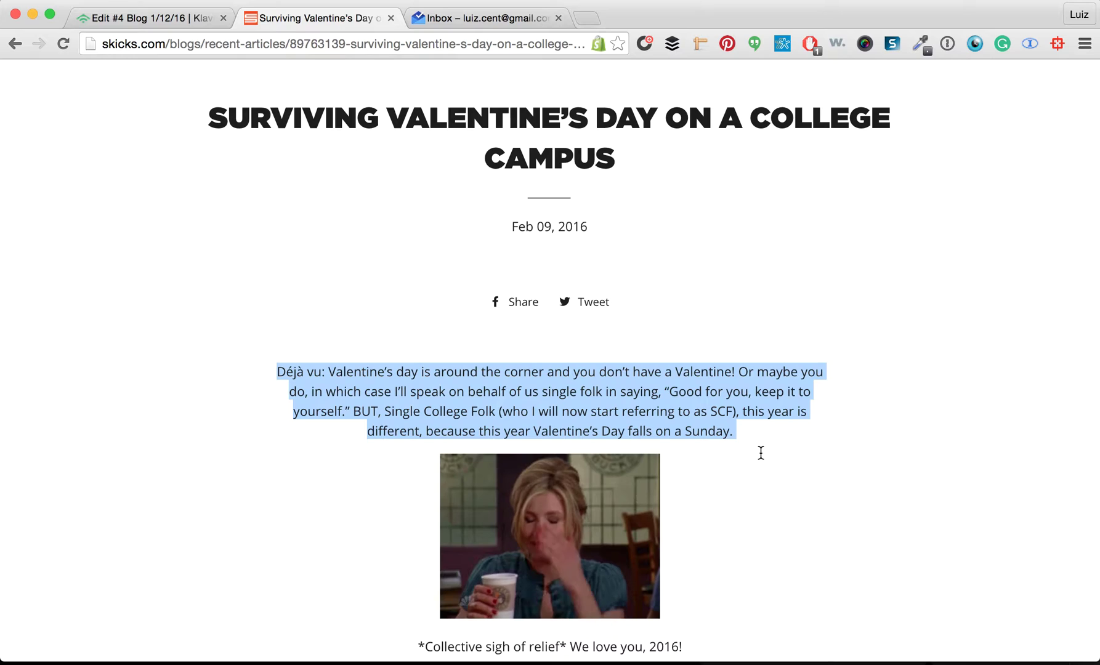
click(178, 17)
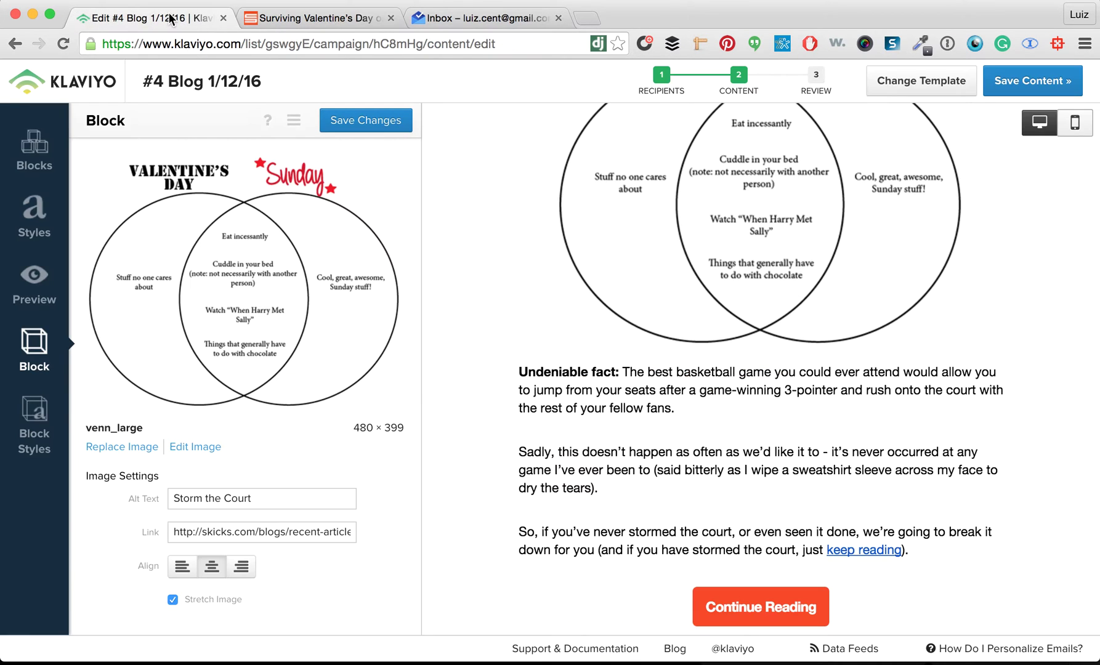
Clear the old basketball text from the email's body text block
click(715, 385)
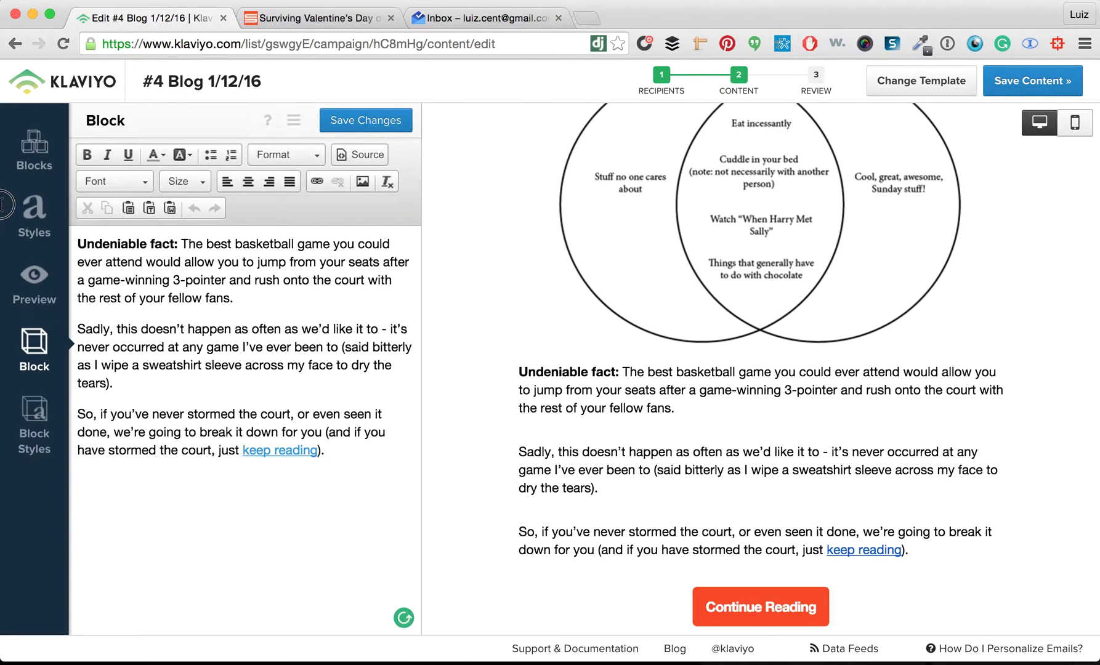
key(super+a)
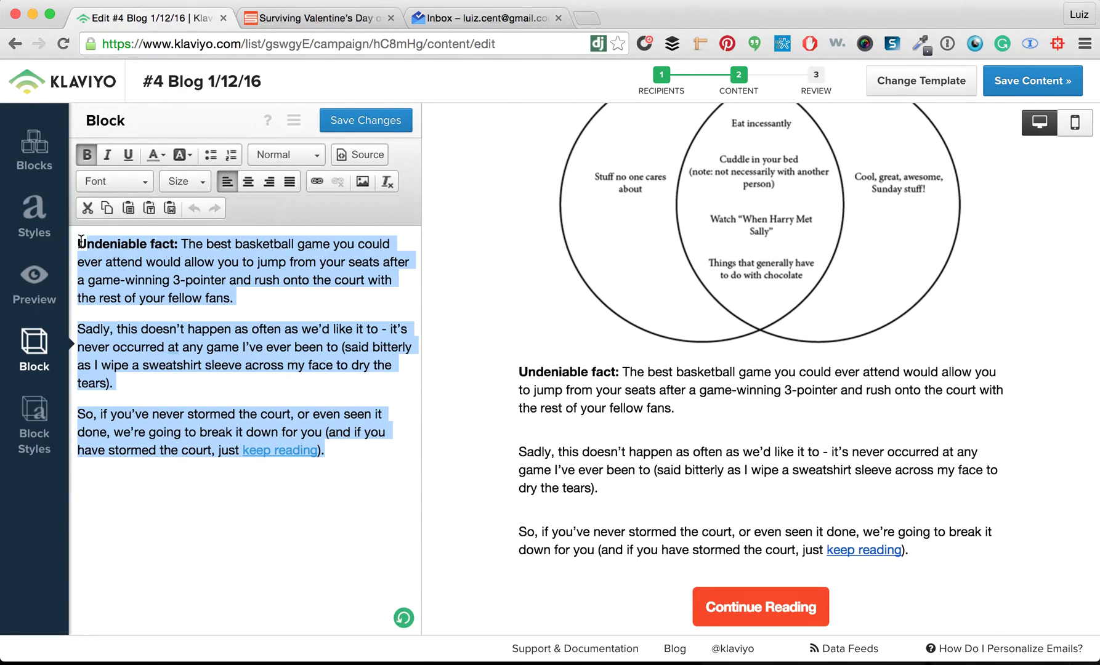
key(BackSpace)
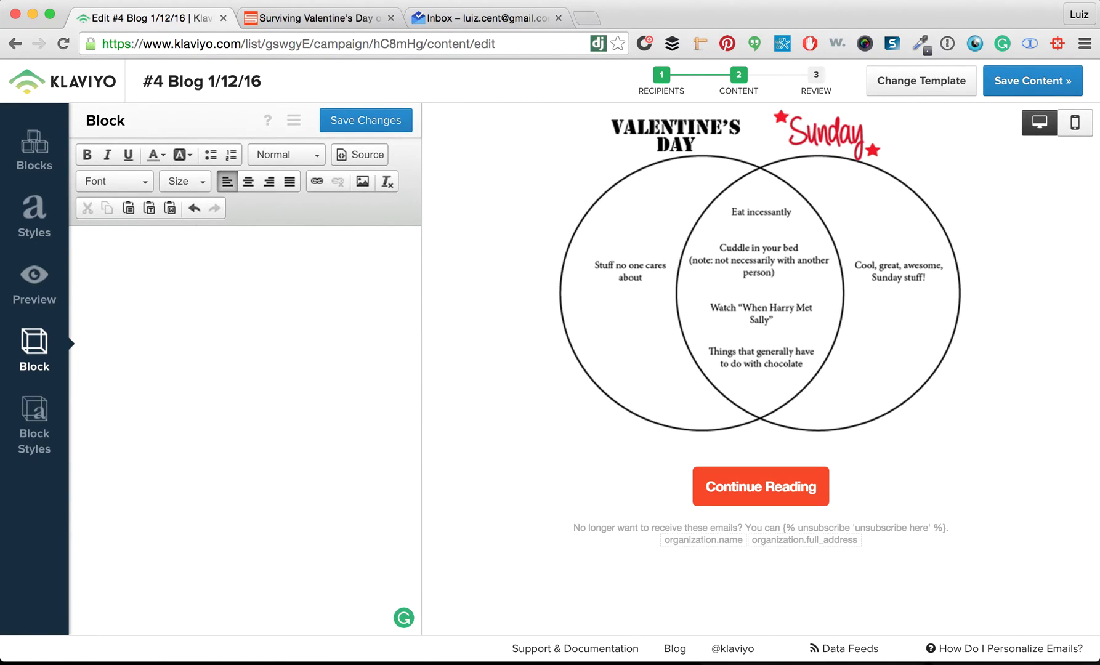
click(667, 624)
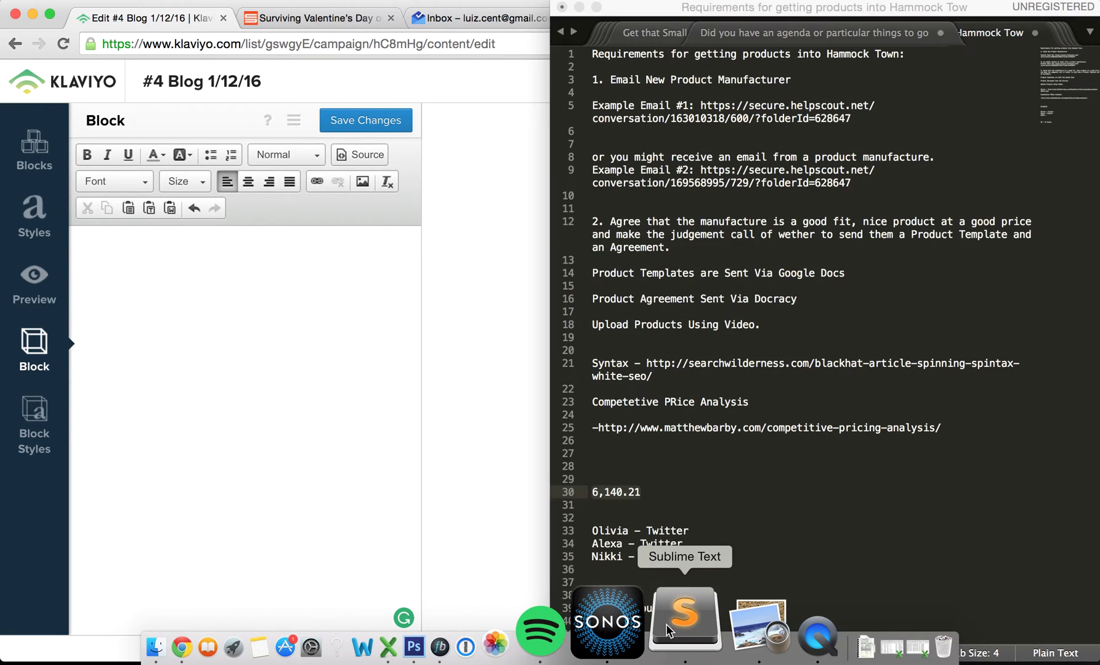
Strip the Valentine's paragraph to plain text in a new Sublime file and paste it into the block
click(581, 233)
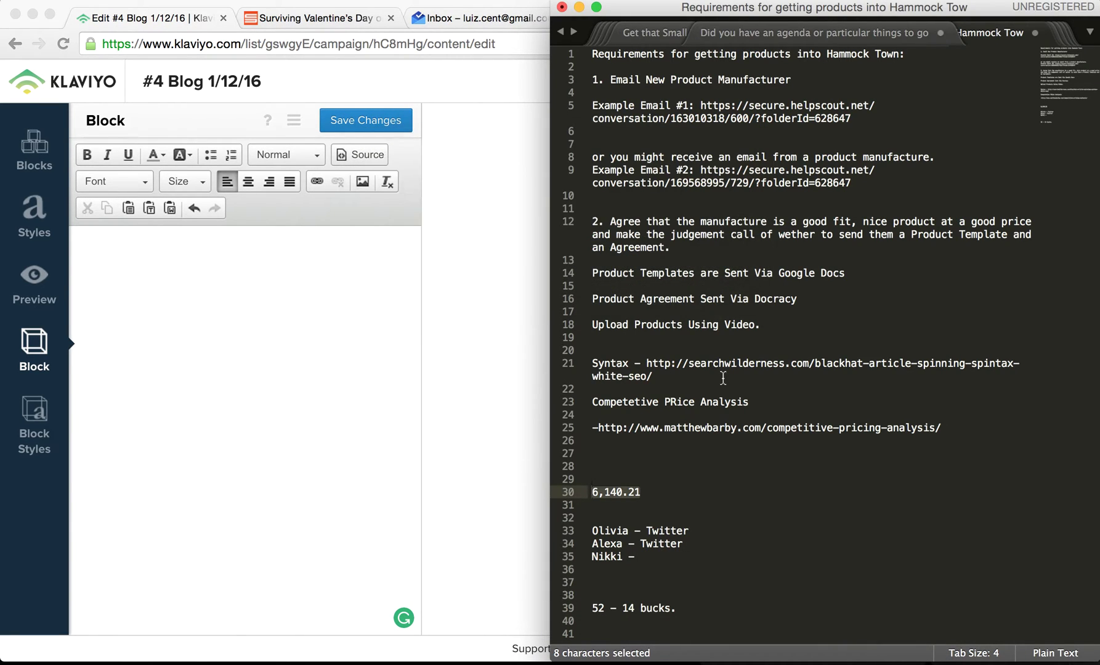
key(super+n)
key(super+v)
key(super+a)
key(super+x)
key(super+v)
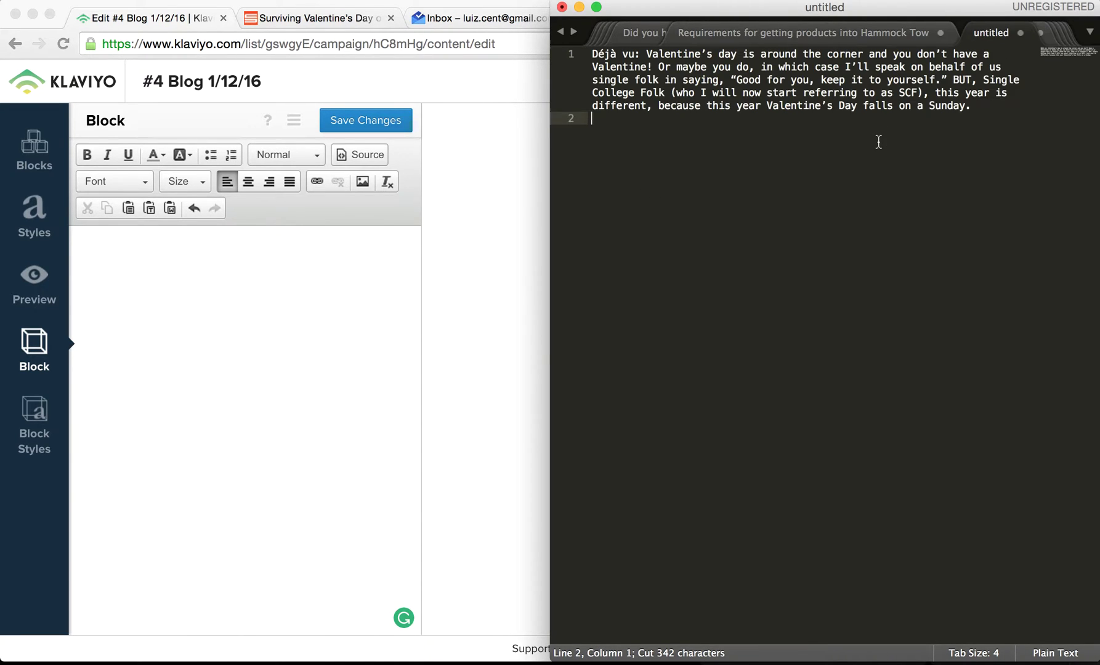
key(super+a)
key(super+x)
click(246, 298)
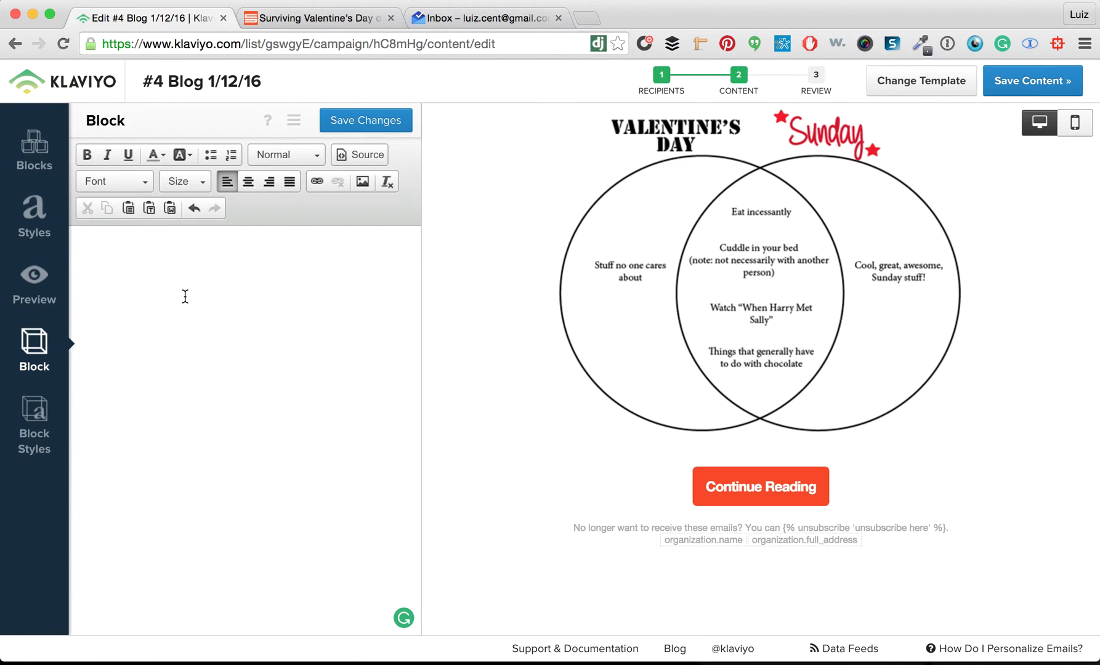
key(super+v)
Break the intro into a new paragraph before 'BUT' and copy the blog post's URL
scroll(480, 339, down, 1)
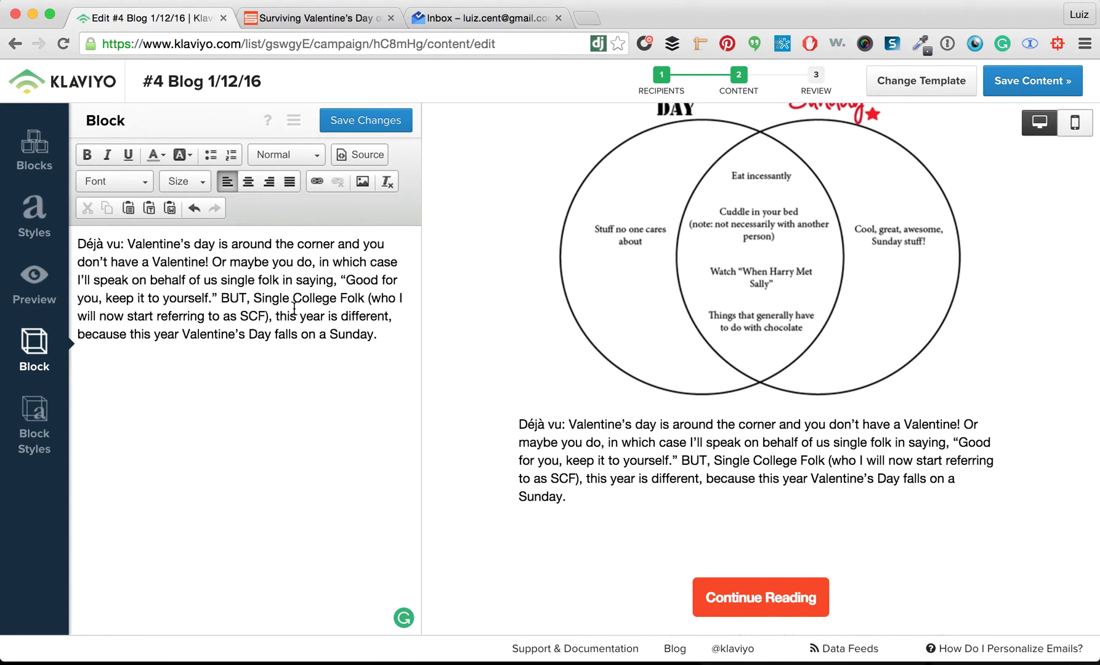
key(Return)
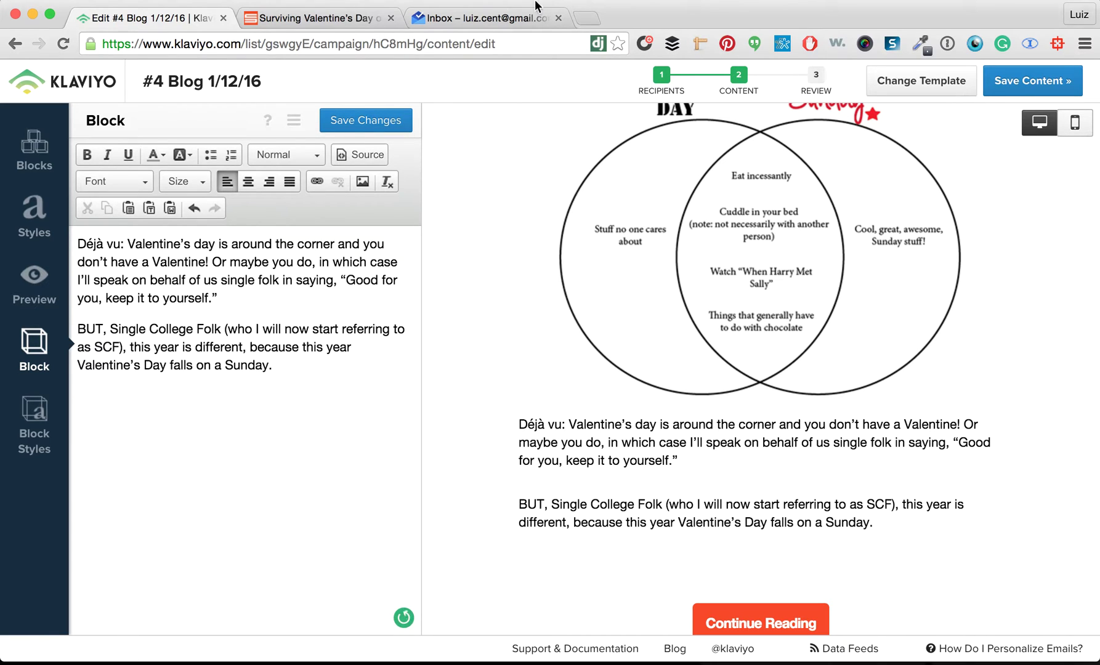
click(289, 19)
click(265, 44)
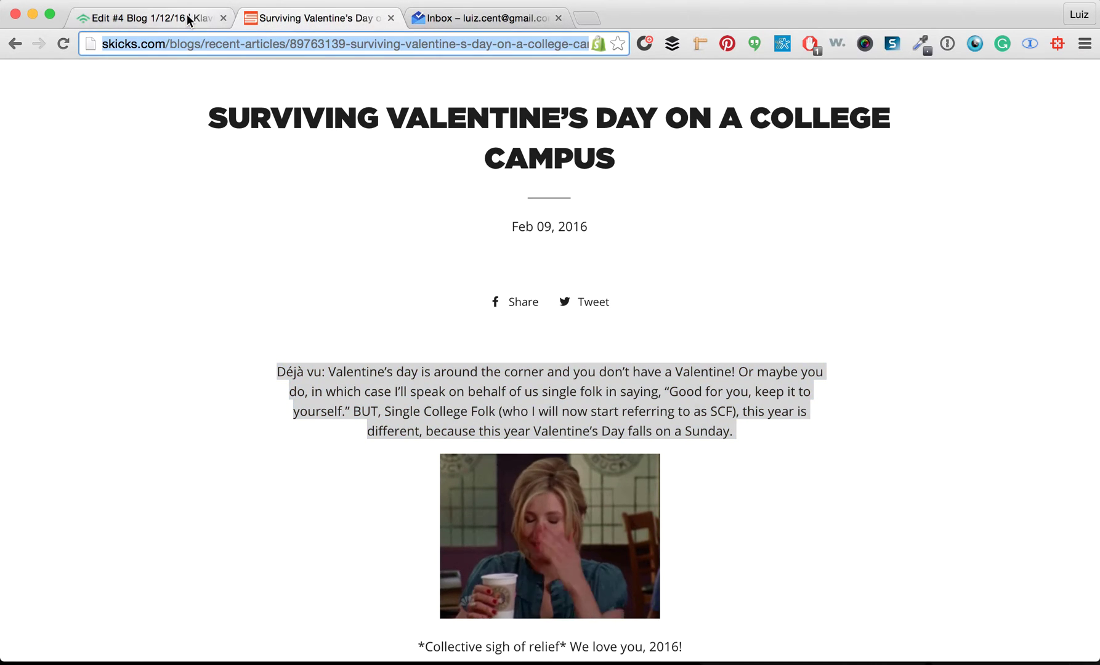
click(189, 20)
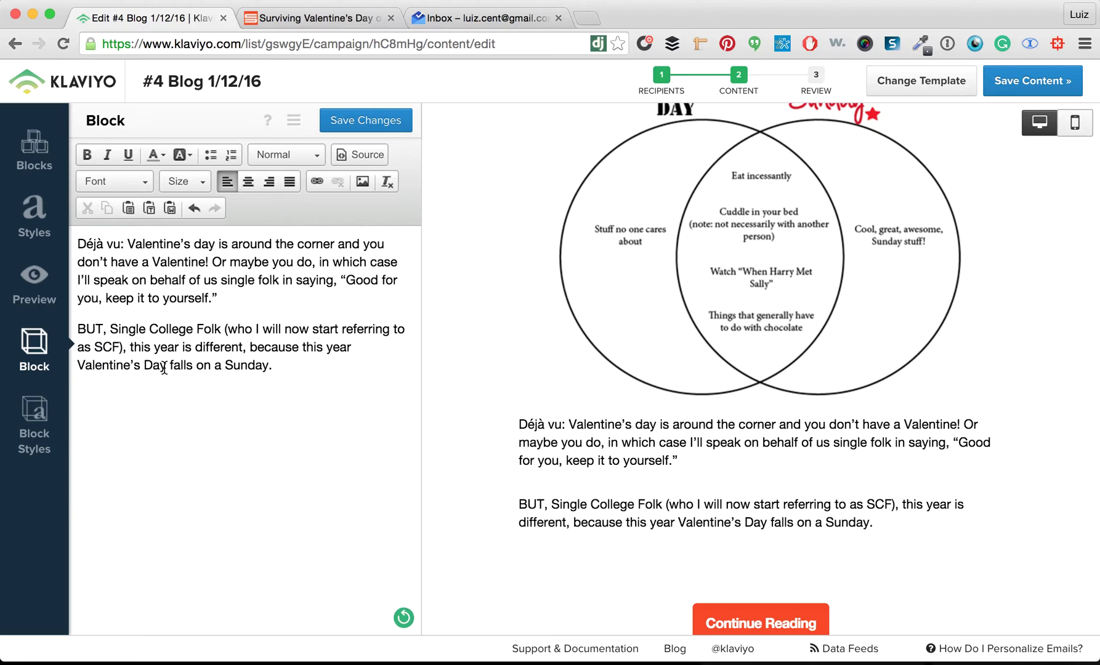
Select the phrase 'Valentine's Day falls on a Sunday' in the second paragraph
drag(166, 365, 67, 368)
drag(268, 367, 75, 345)
click(274, 368)
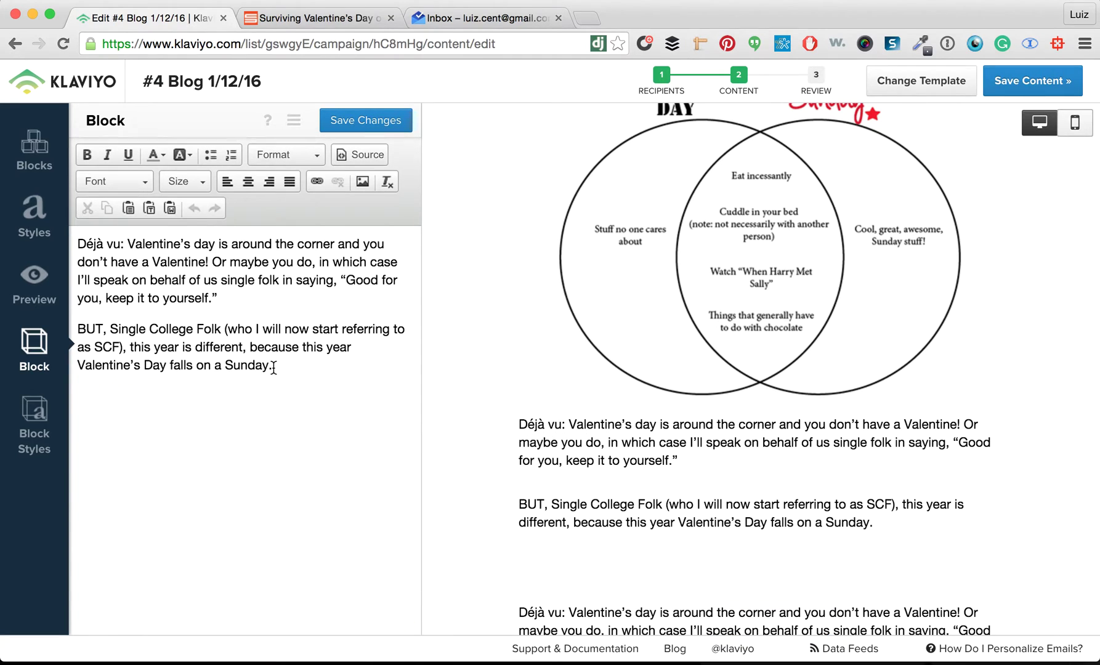
drag(270, 369, 66, 362)
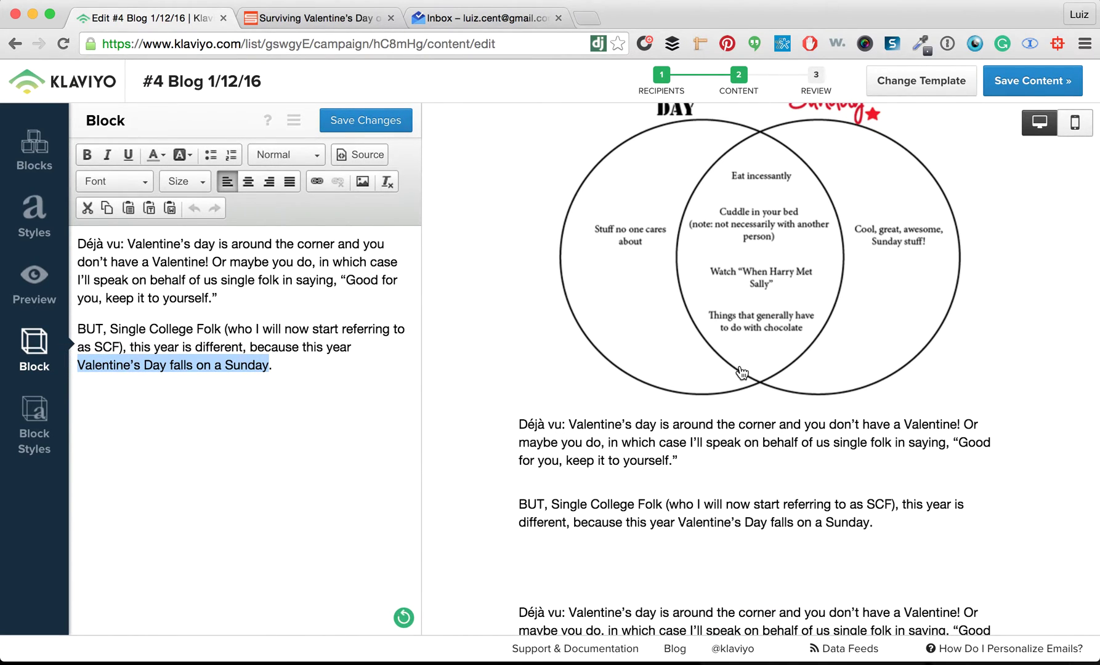
Delete the duplicate lower text block and reopen the intro text block
scroll(742, 373, down, 5)
mouse_move(744, 363)
click(576, 300)
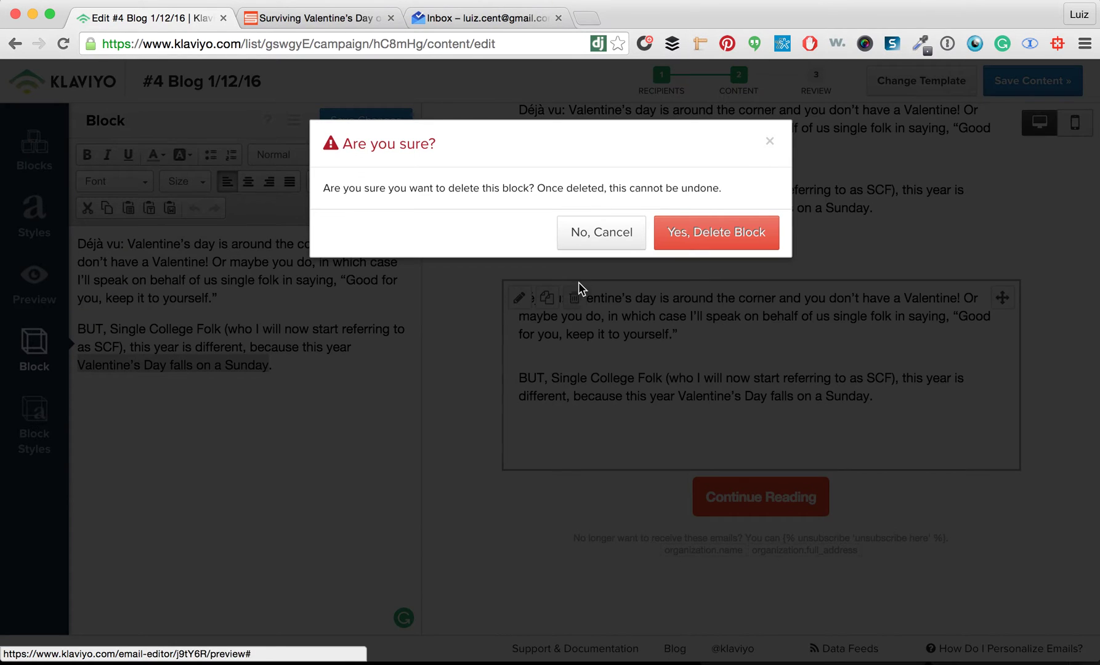
click(726, 234)
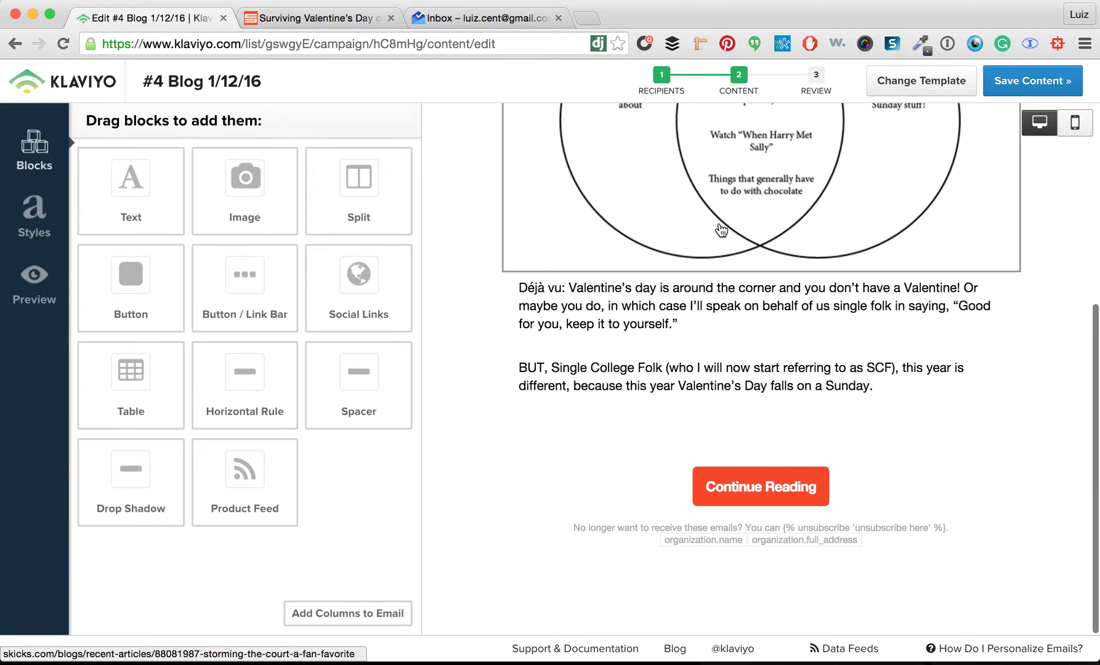
click(554, 420)
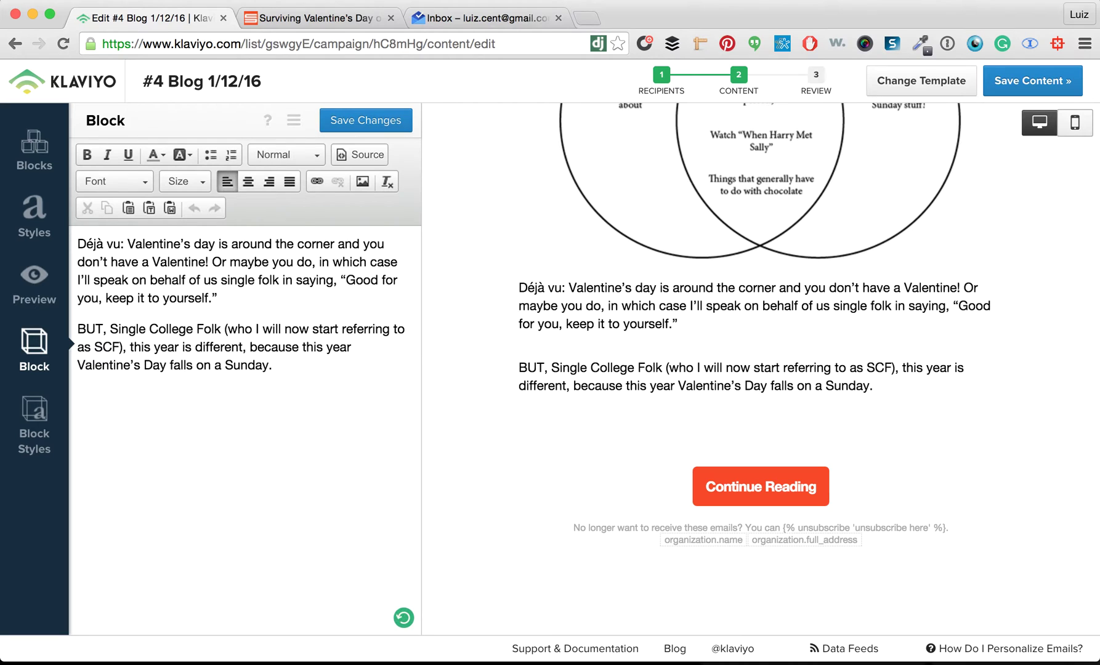
Link 'Valentine's Day falls on a Sunday' to the copied blog post URL
drag(77, 365, 268, 369)
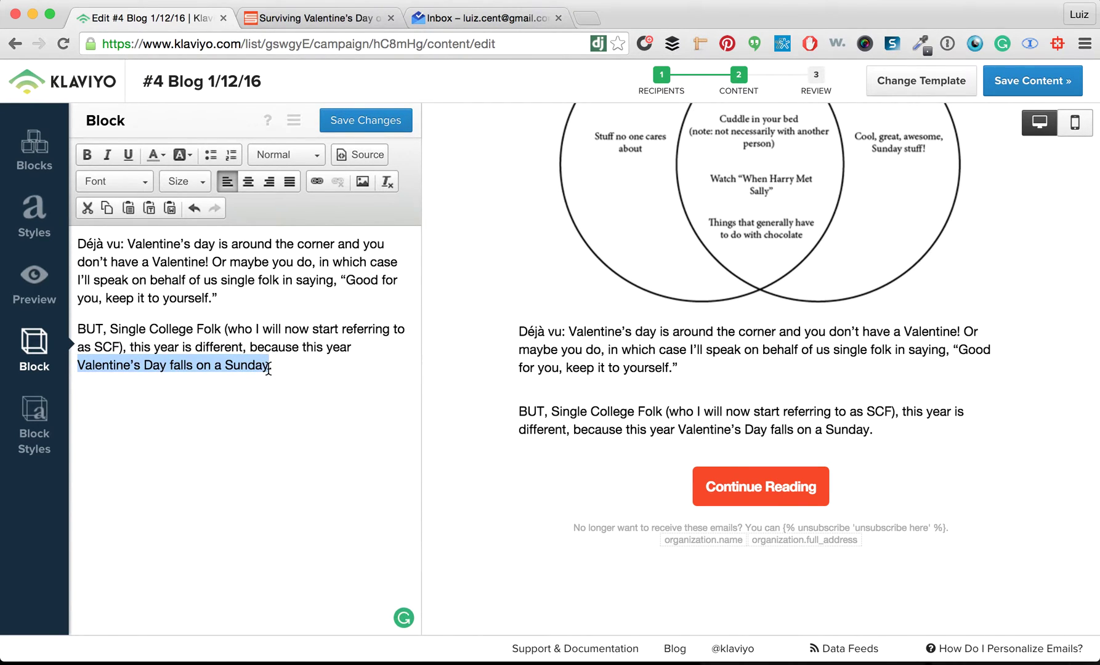
click(317, 181)
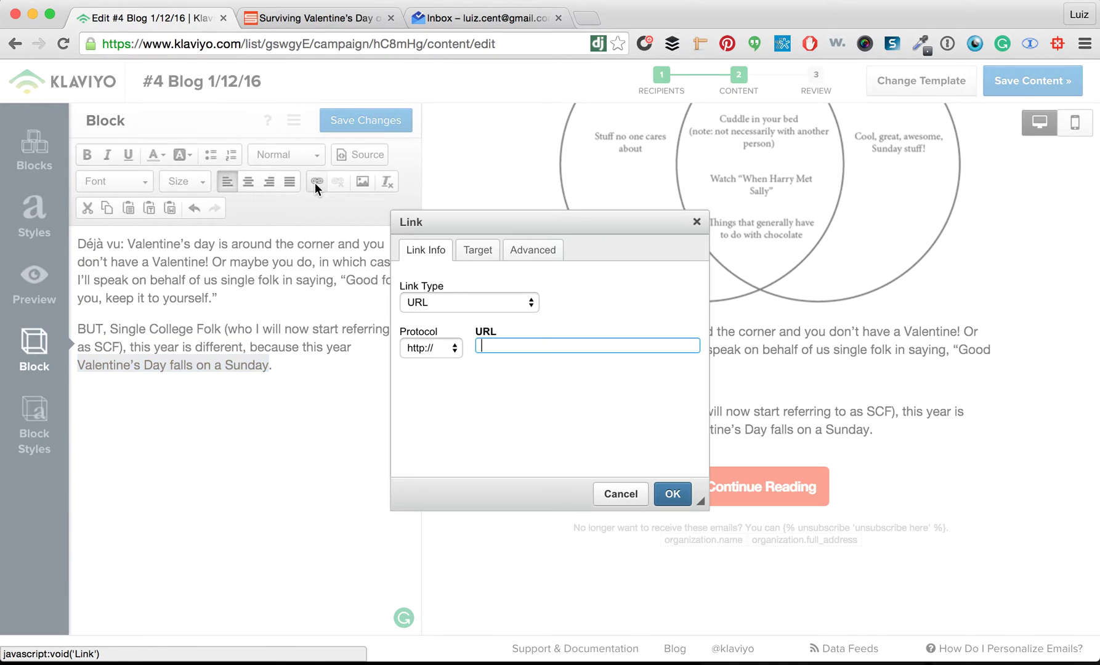
key(super+v)
click(670, 492)
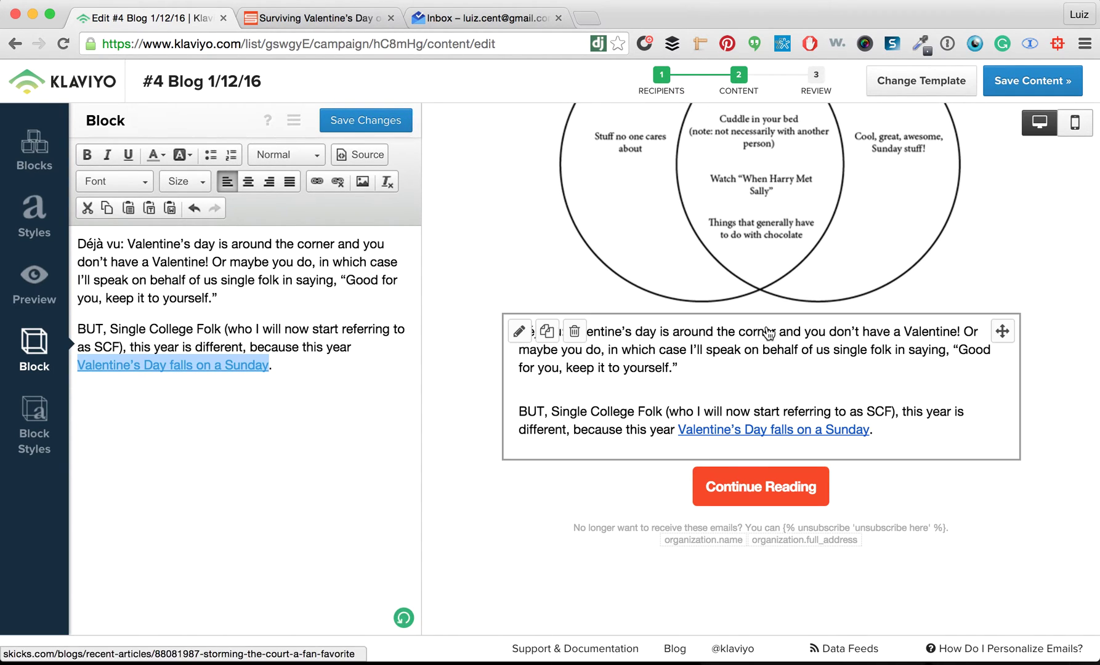
Open the Continue Reading button's settings and select its current link address
scroll(768, 333, up, 2)
scroll(768, 333, down, 2)
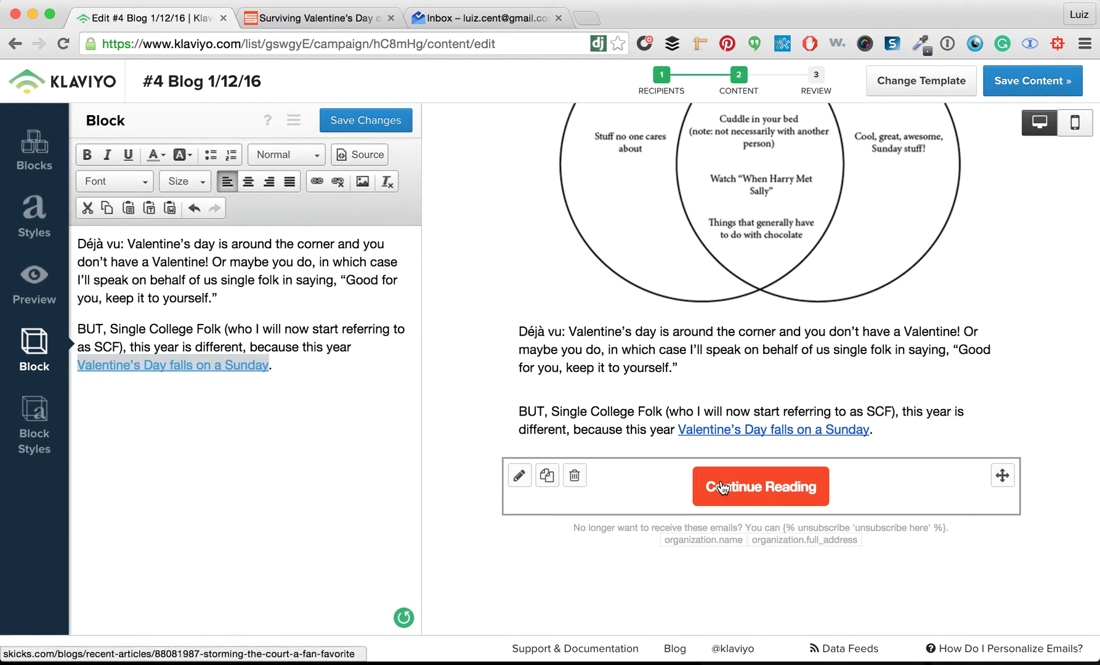
click(758, 487)
triple_click(285, 217)
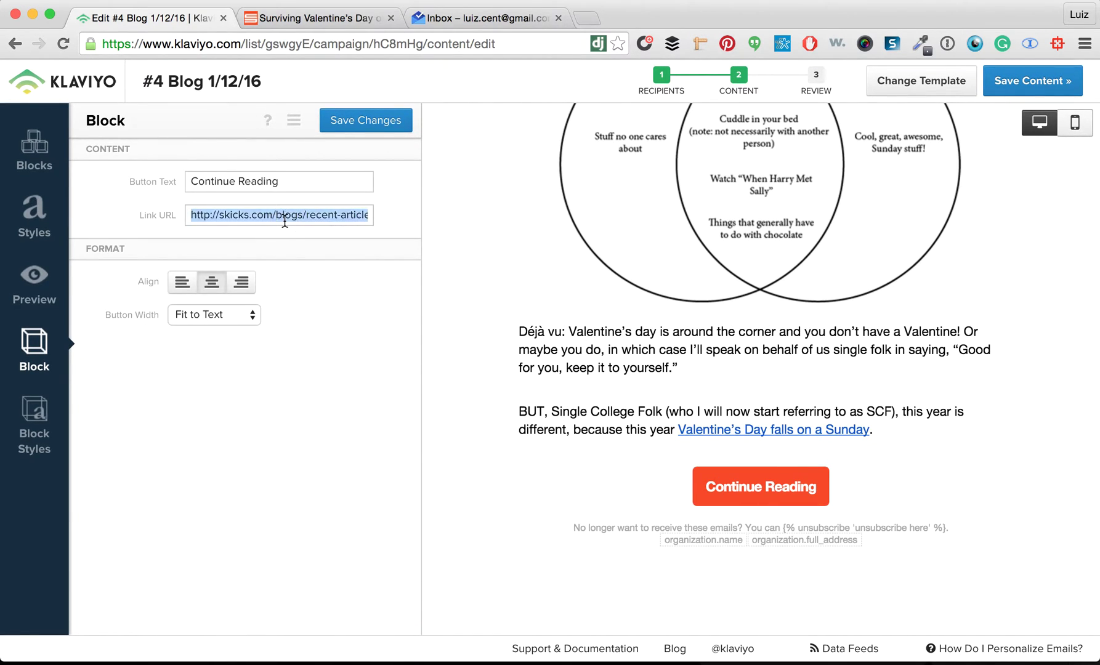
Point the Continue Reading button at the Valentine's Day college-campus post and save
key(super+v)
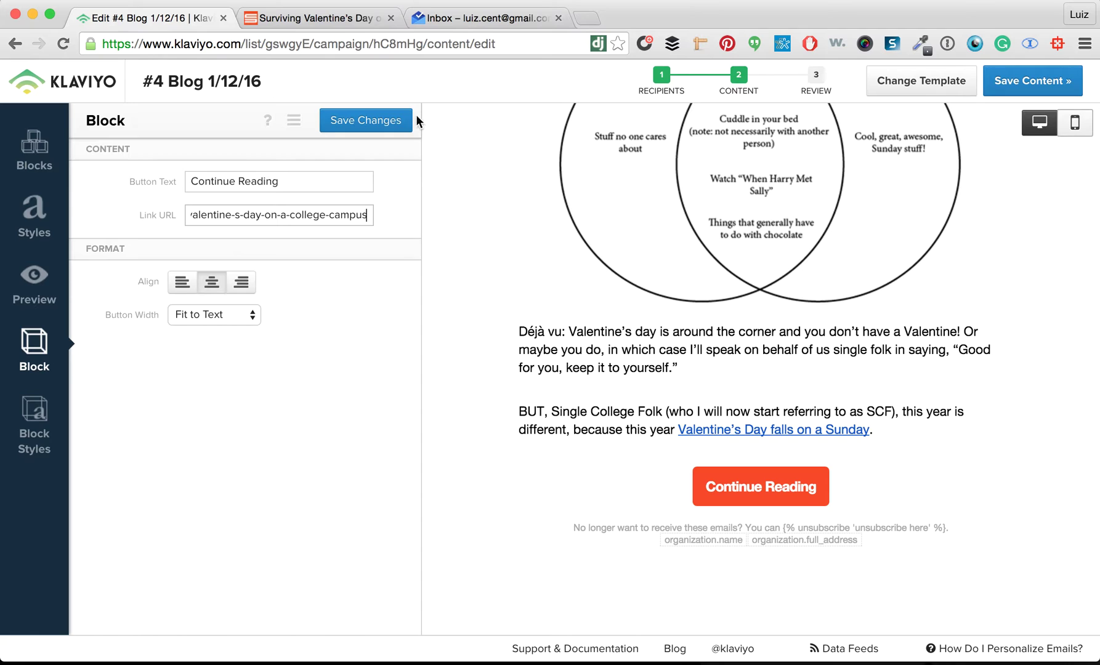
click(375, 123)
scroll(657, 247, up, 5)
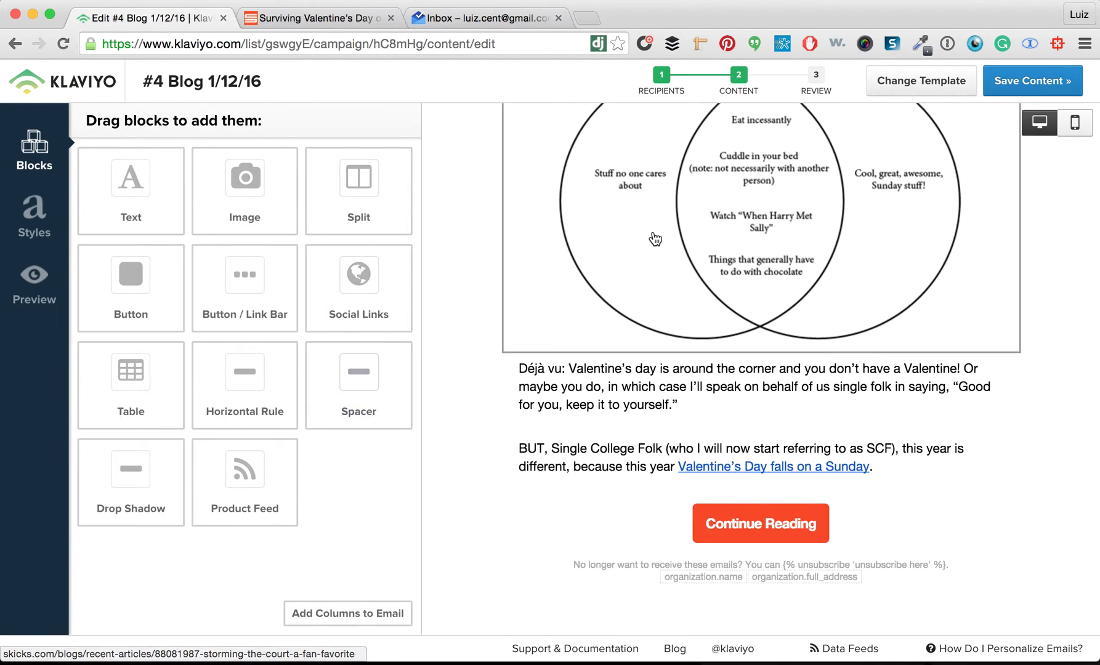
scroll(655, 238, up, 2)
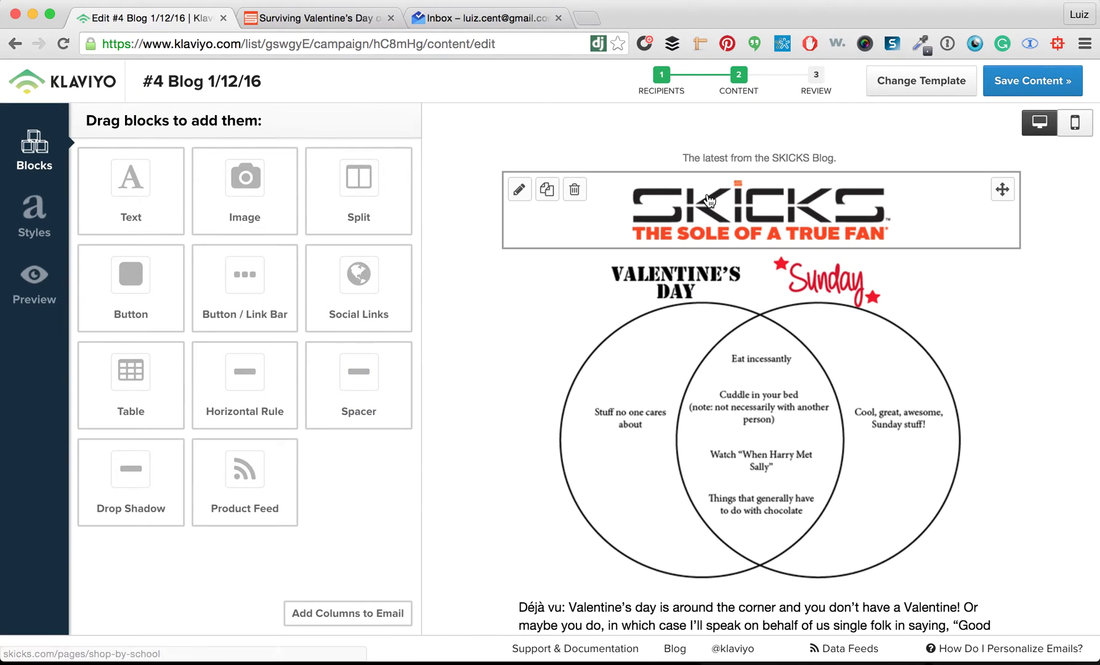
scroll(709, 195, down, 6)
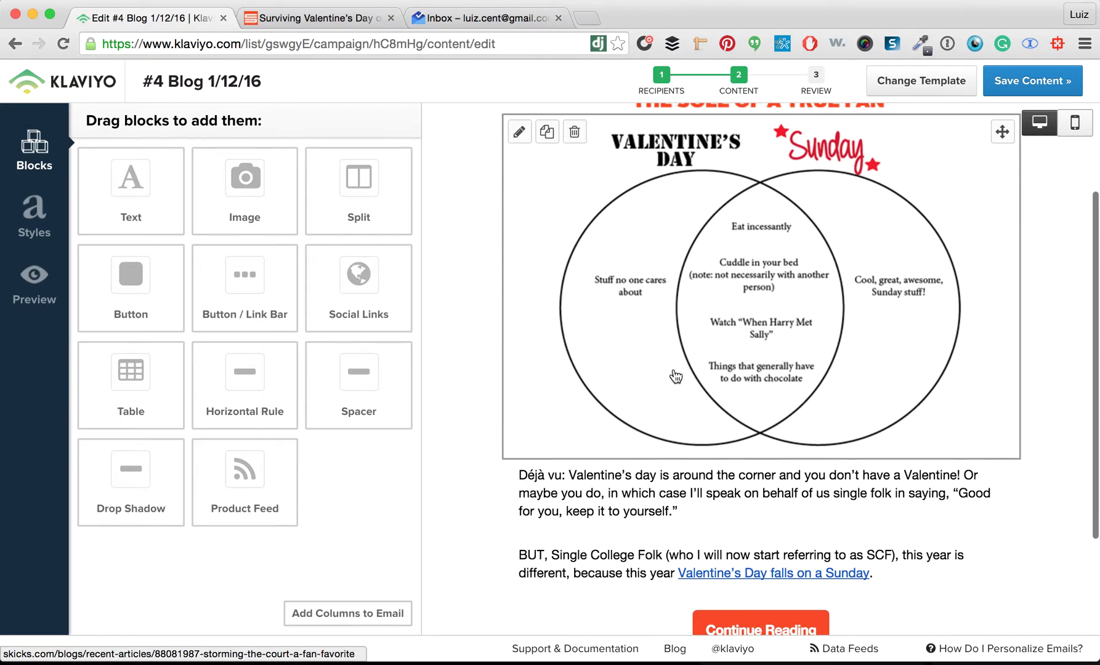
scroll(656, 445, down, 2)
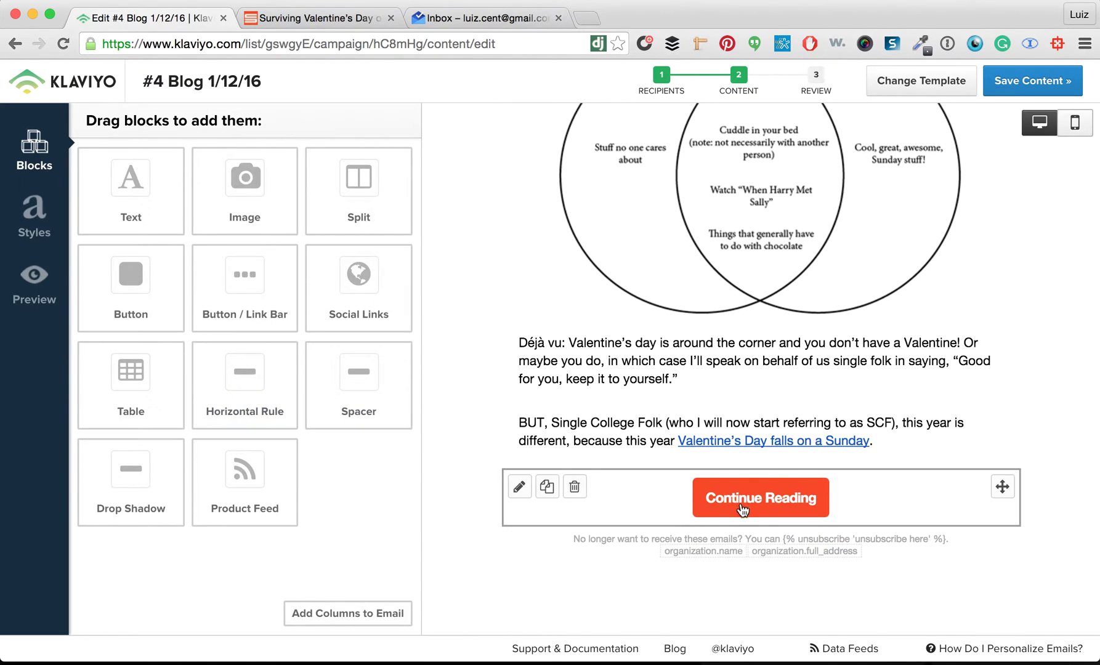
scroll(795, 193, up, 1)
scroll(794, 194, up, 3)
Change the Venn image's alt text from 'Storm the Court' to 'V-Day' and save
click(822, 169)
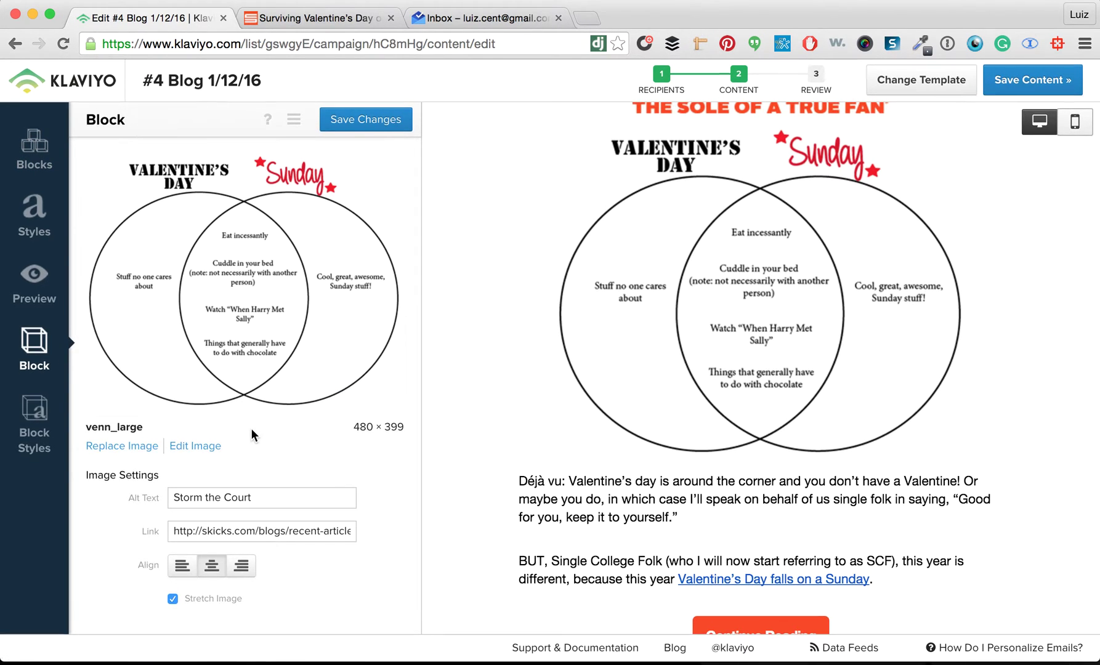
triple_click(234, 495)
text(V-Day)
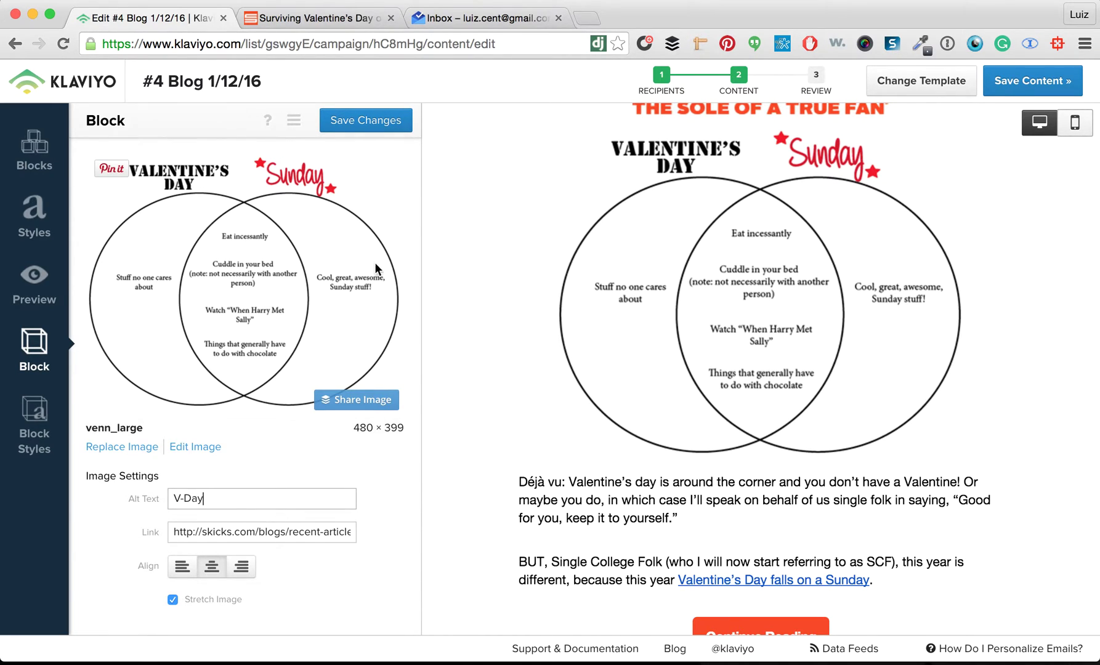
click(348, 121)
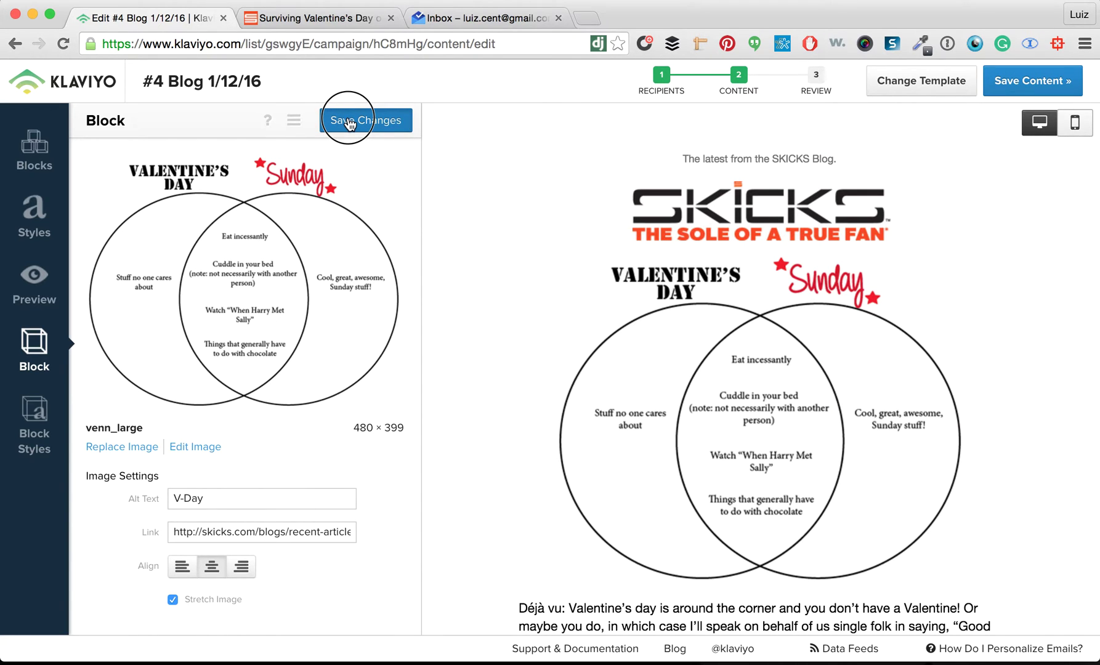
click(348, 122)
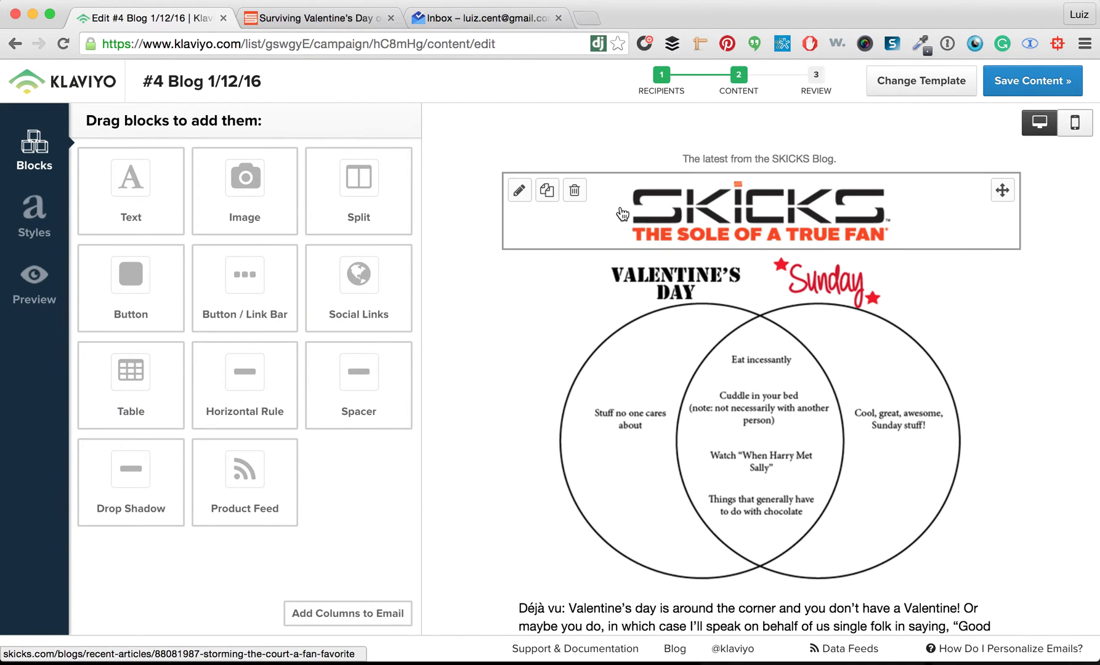
Recheck the Venn image block's link to the skicks blog article, save, and review the email
scroll(556, 376, down, 3)
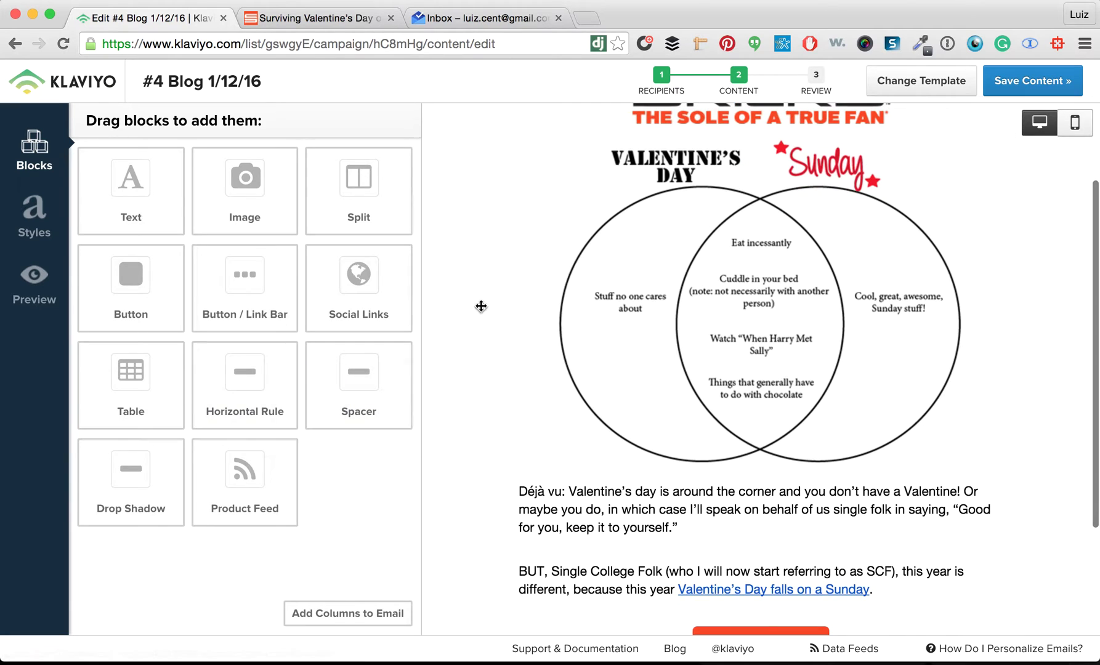
click(606, 314)
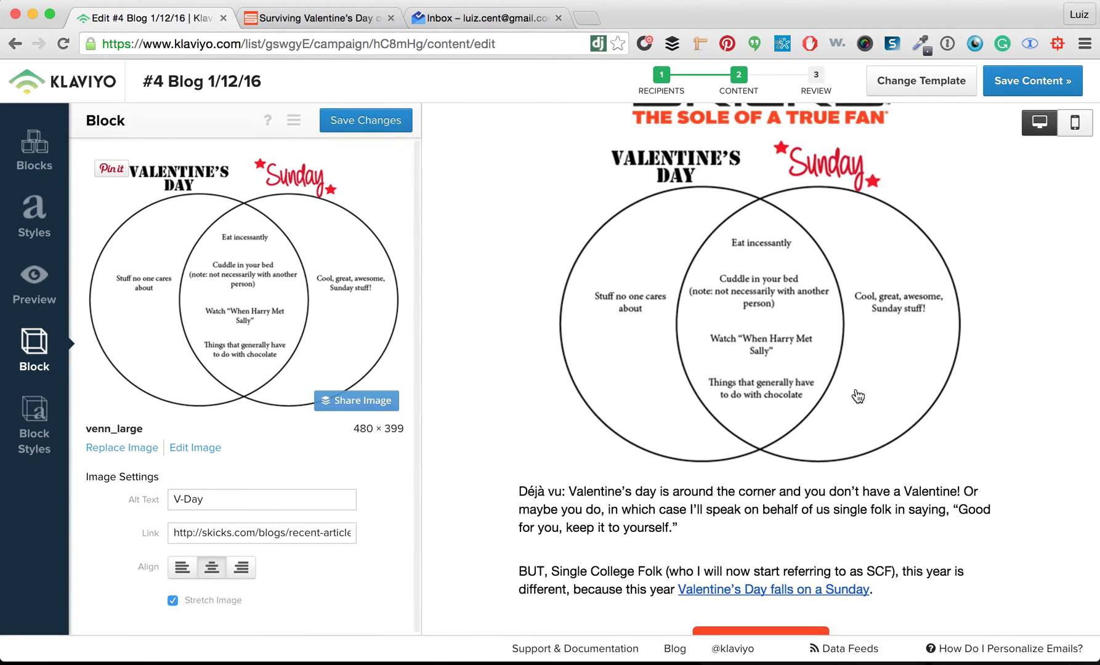
click(360, 118)
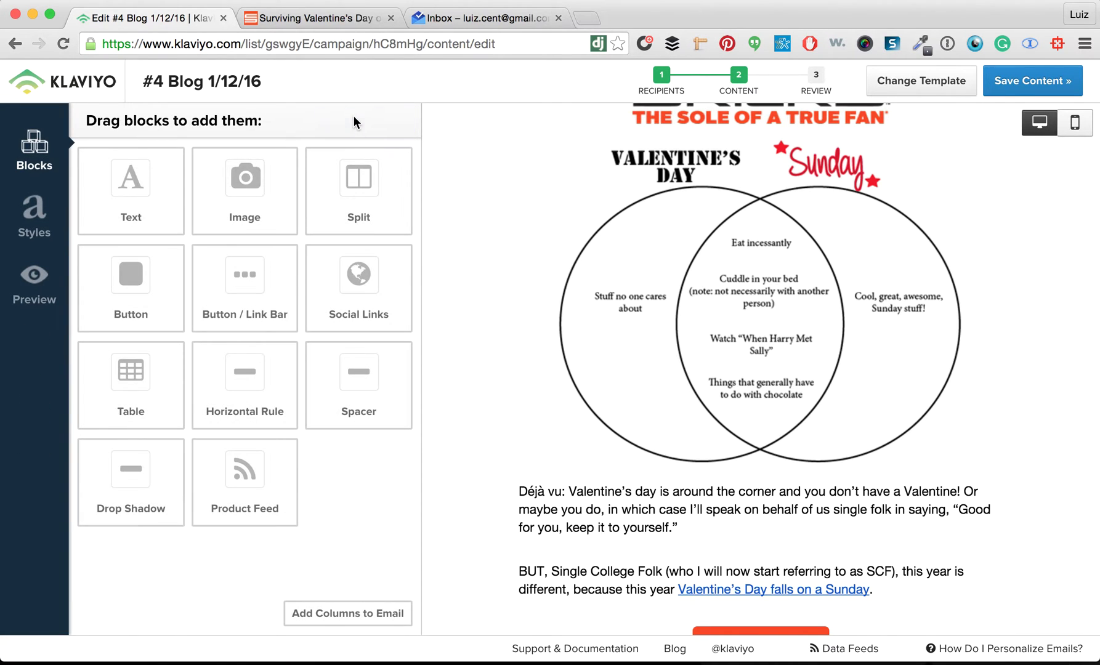
scroll(696, 141, up, 3)
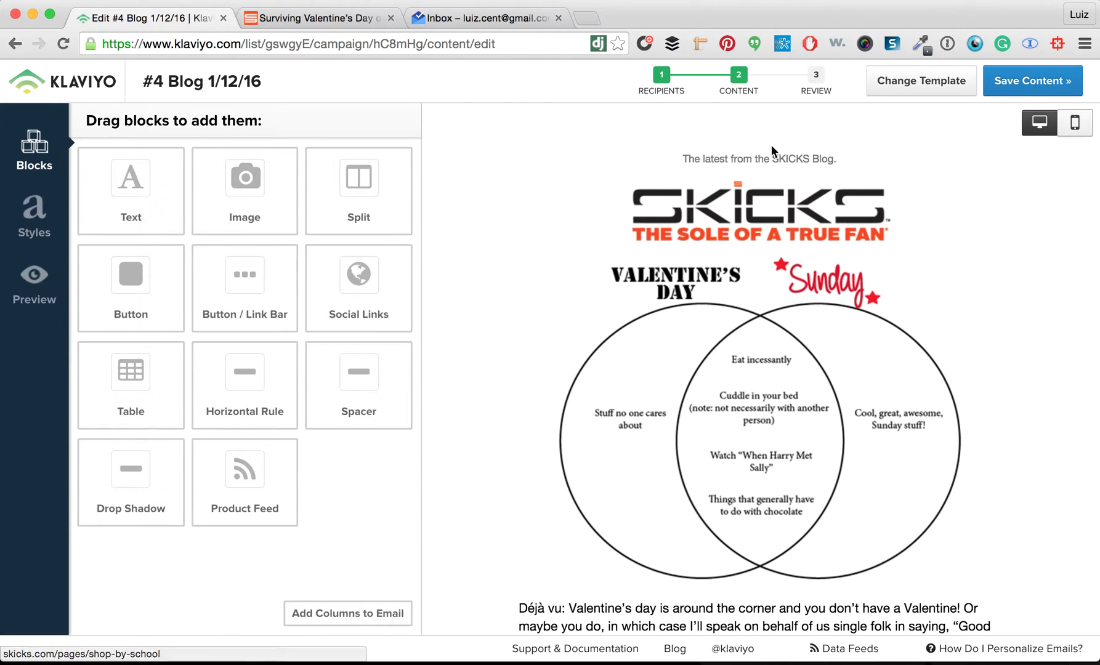
scroll(749, 274, down, 5)
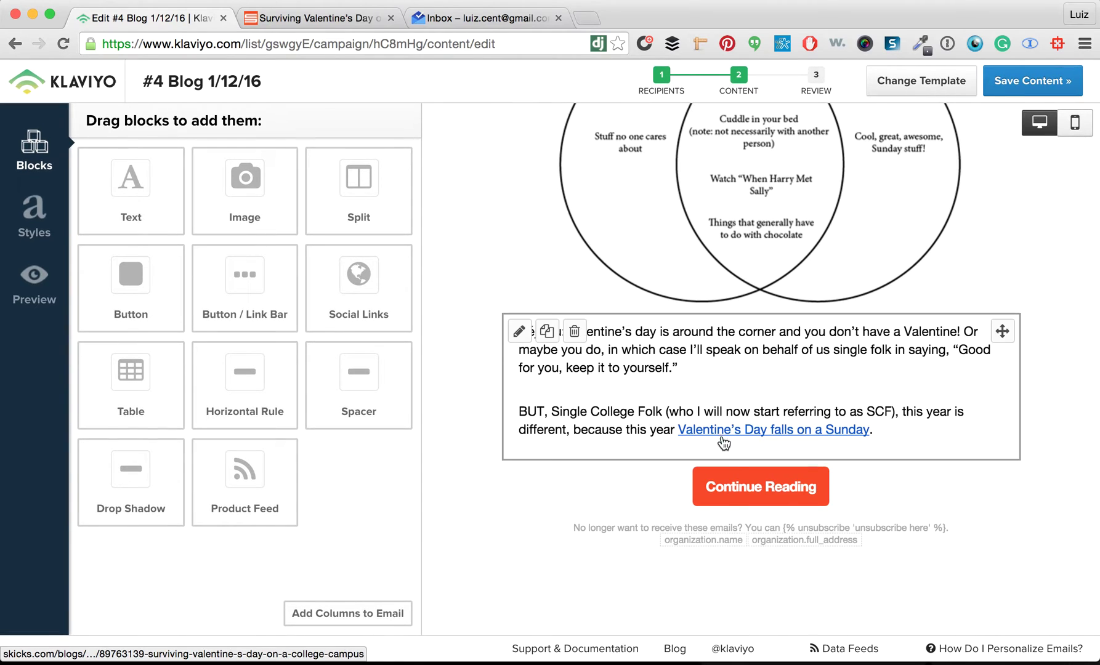
scroll(746, 332, up, 5)
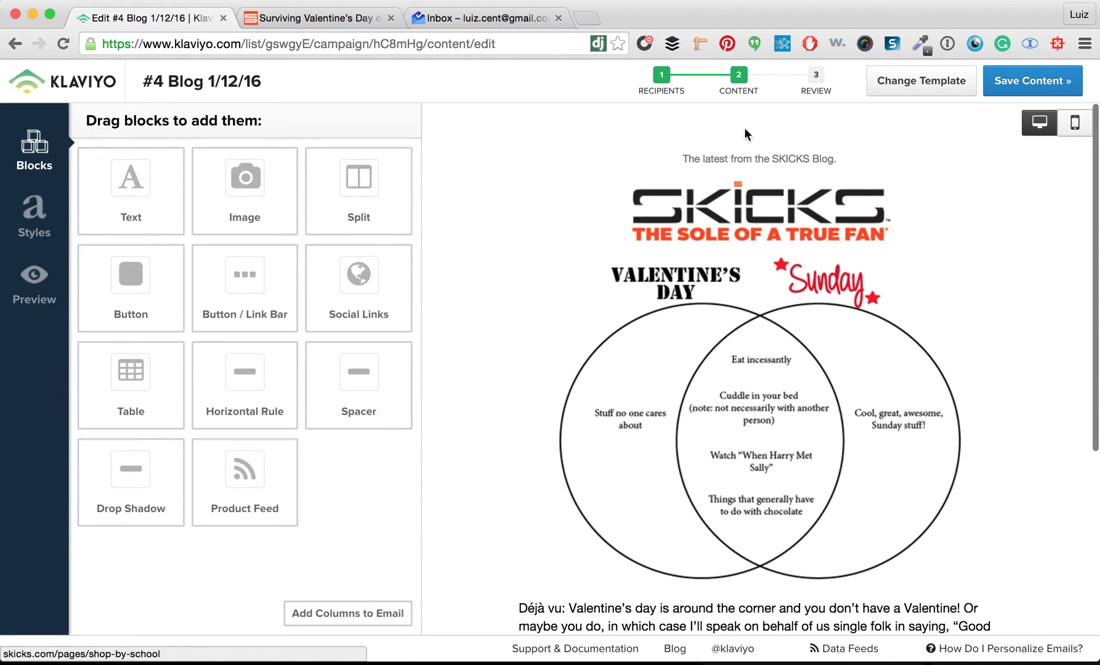
Send a preview of the email to the existing company test address
click(23, 297)
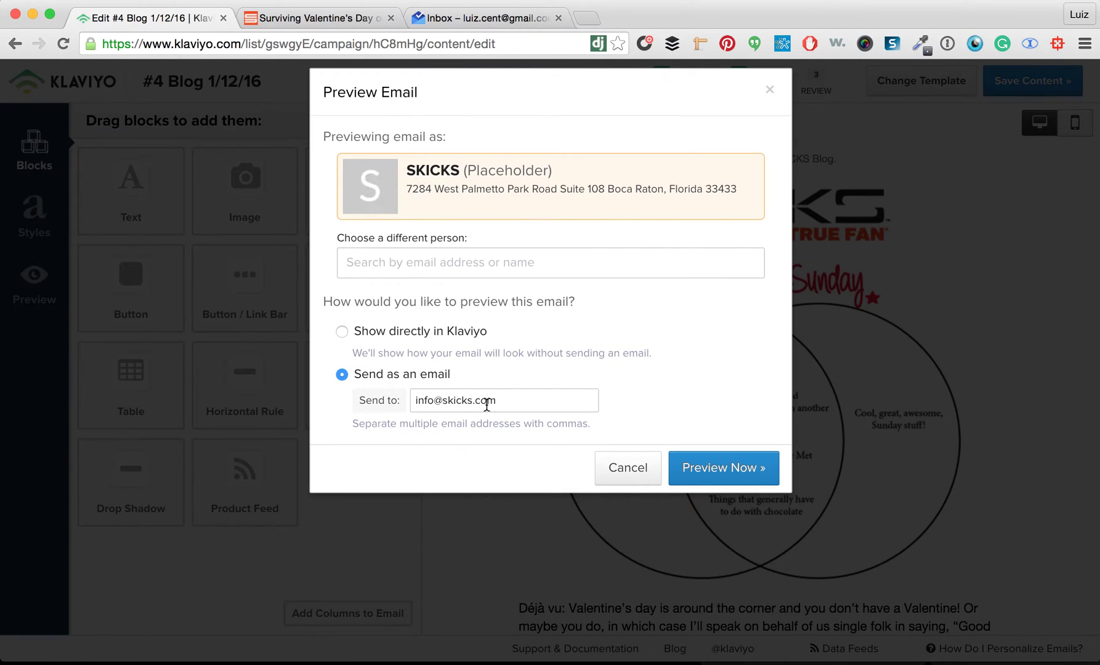
triple_click(493, 405)
click(707, 466)
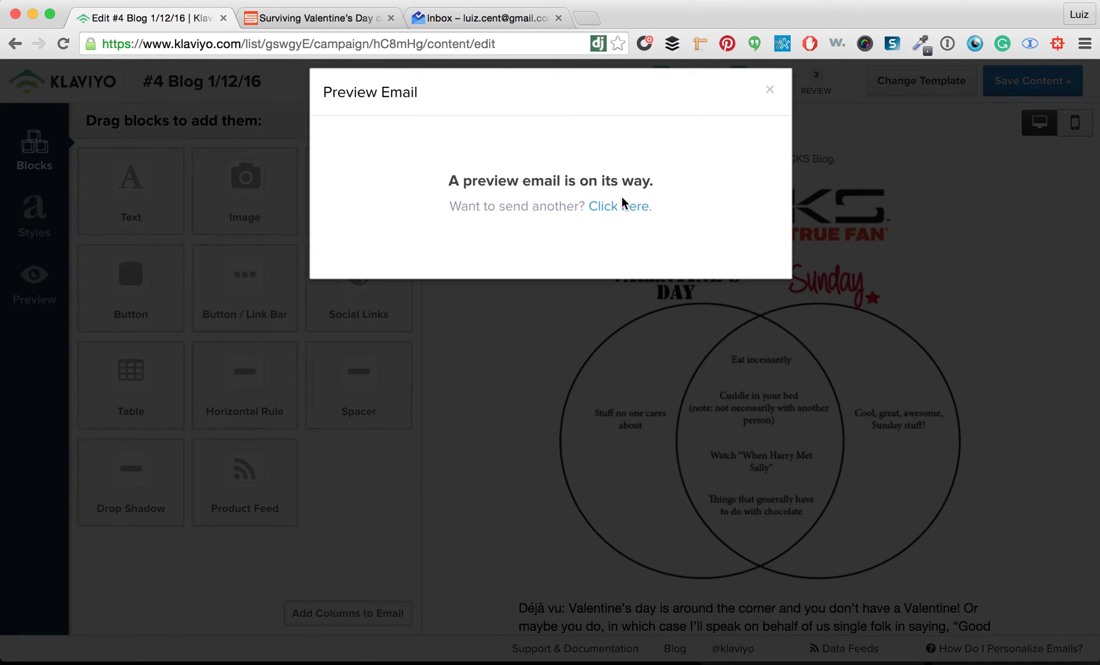
Send another preview to two new recipient addresses, then close the preview dialog
click(619, 206)
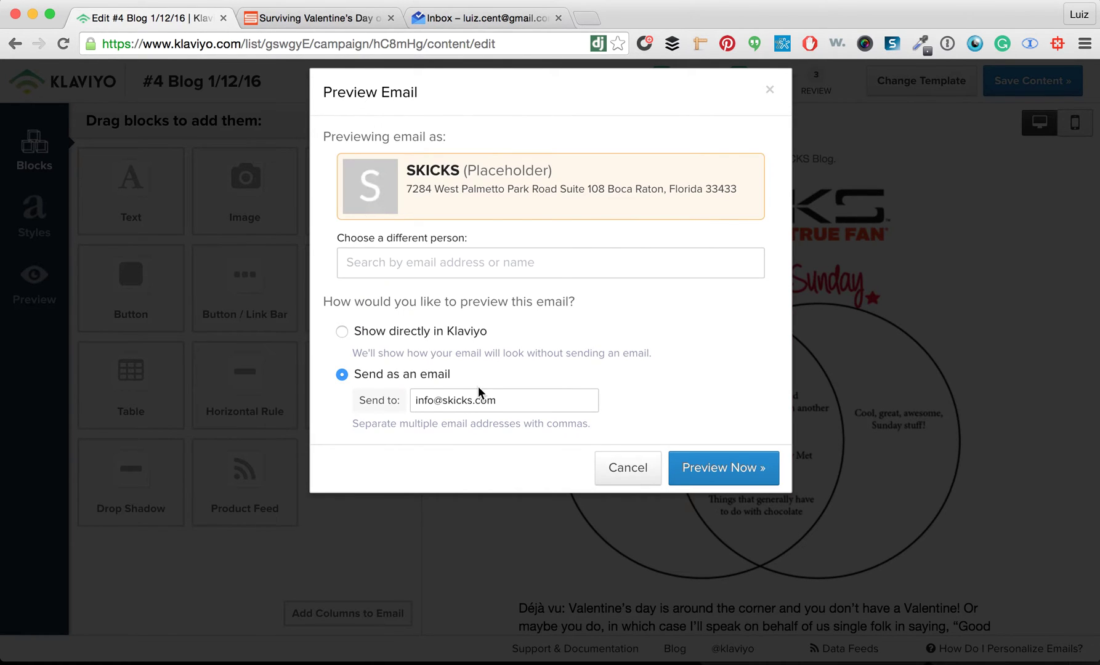
key(BackSpace)
key(BackSpace)
key(BackSpace)
key(BackSpace)
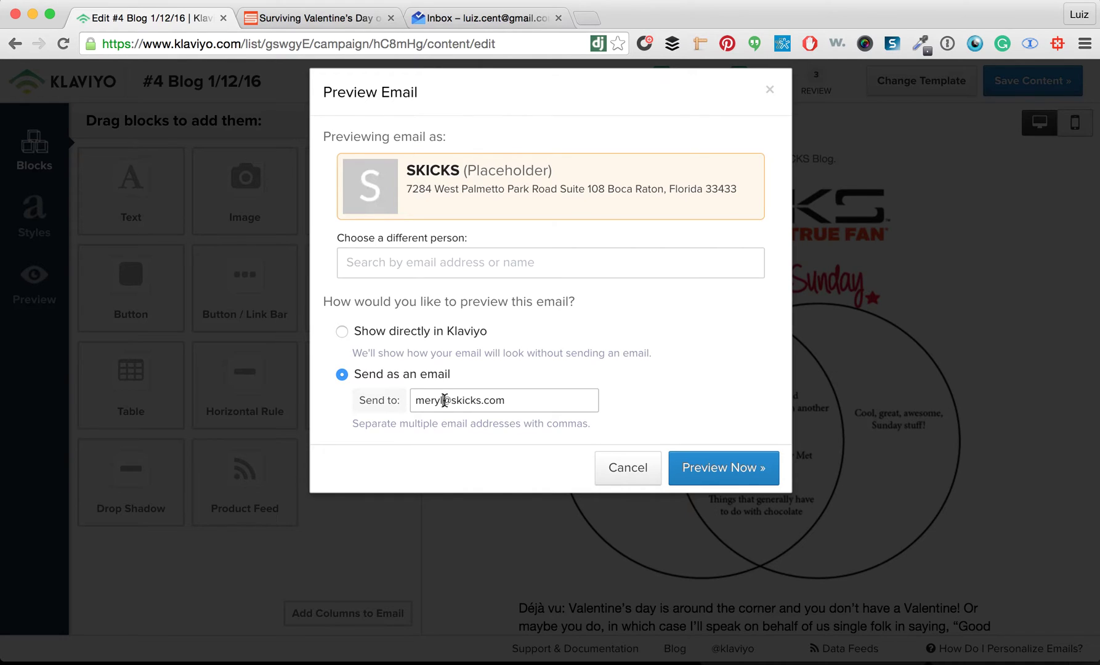
click(456, 402)
key(Delete)
key(Delete)
key(Delete)
key(Delete)
key(Delete)
key(Delete)
key(Delete)
key(Delete)
key(Delete)
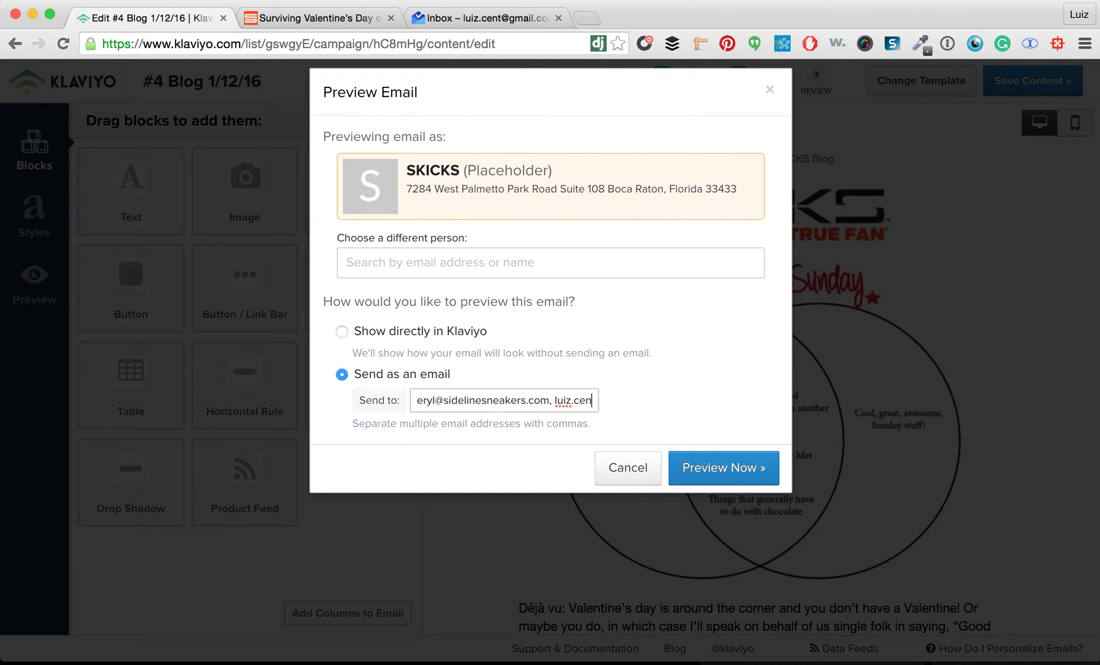
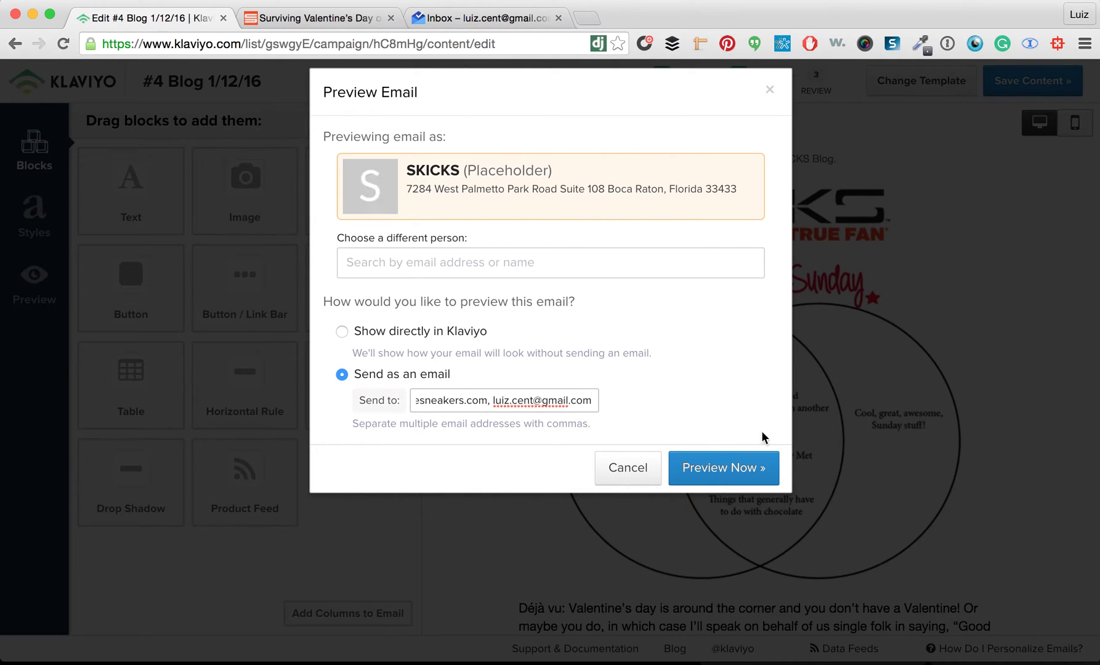
drag(706, 463, 473, 400)
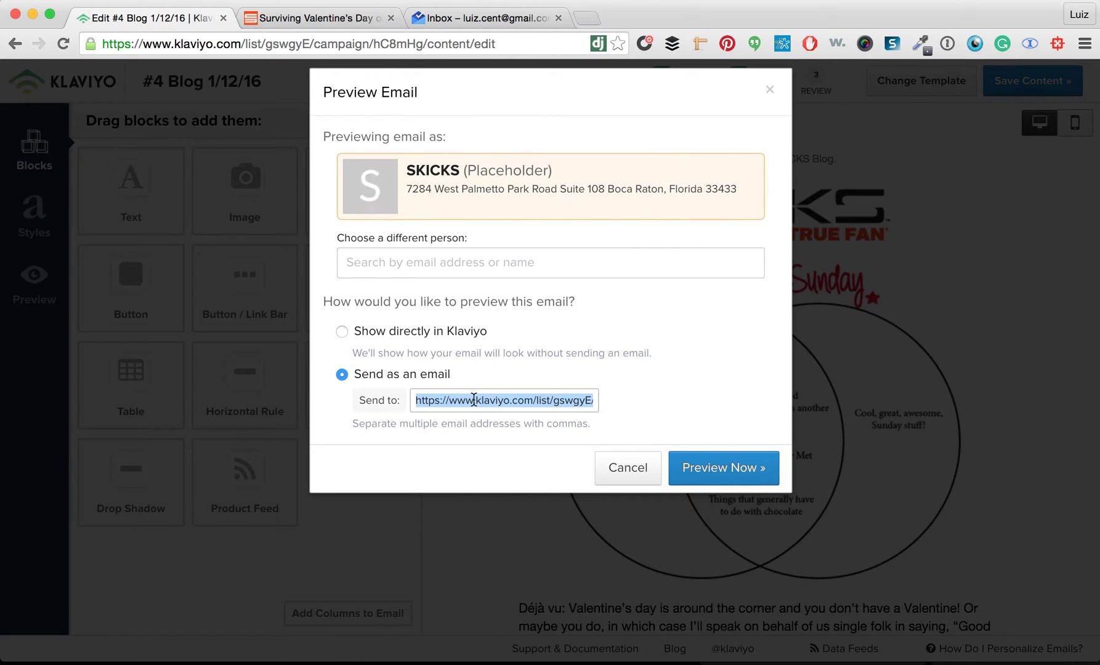
key(super+z)
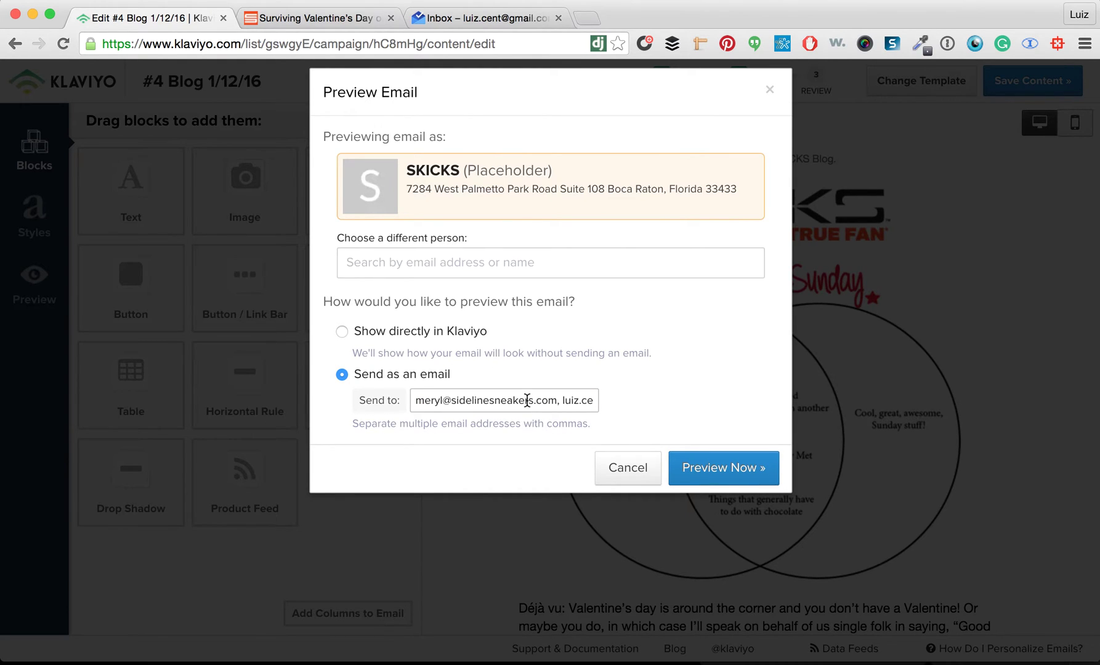
drag(559, 400, 792, 397)
click(705, 471)
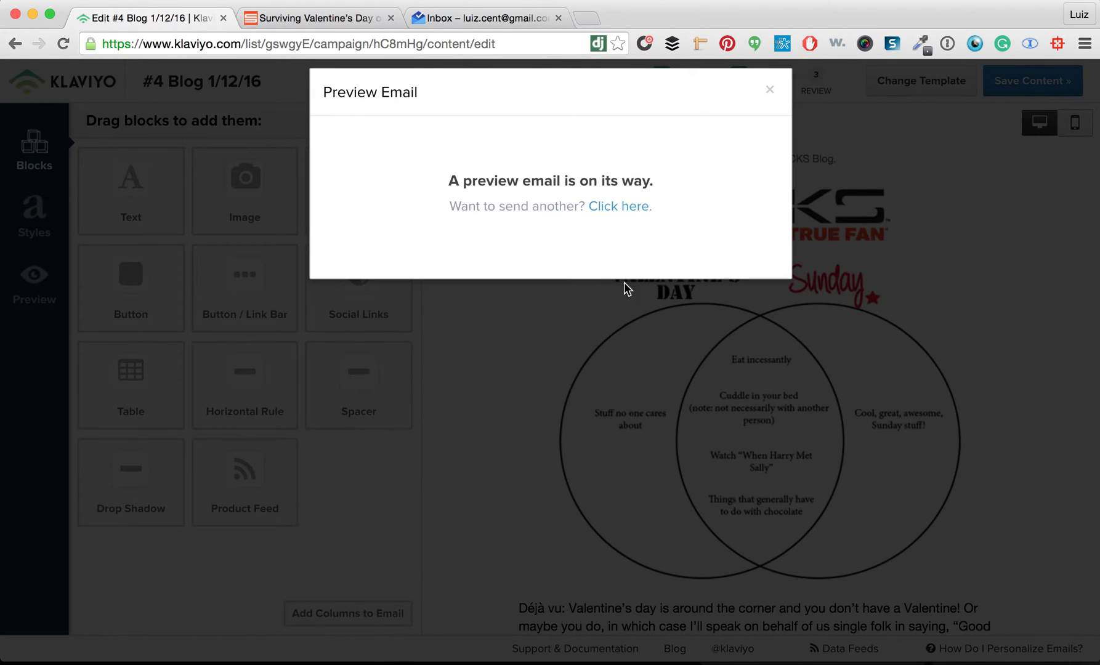
click(769, 91)
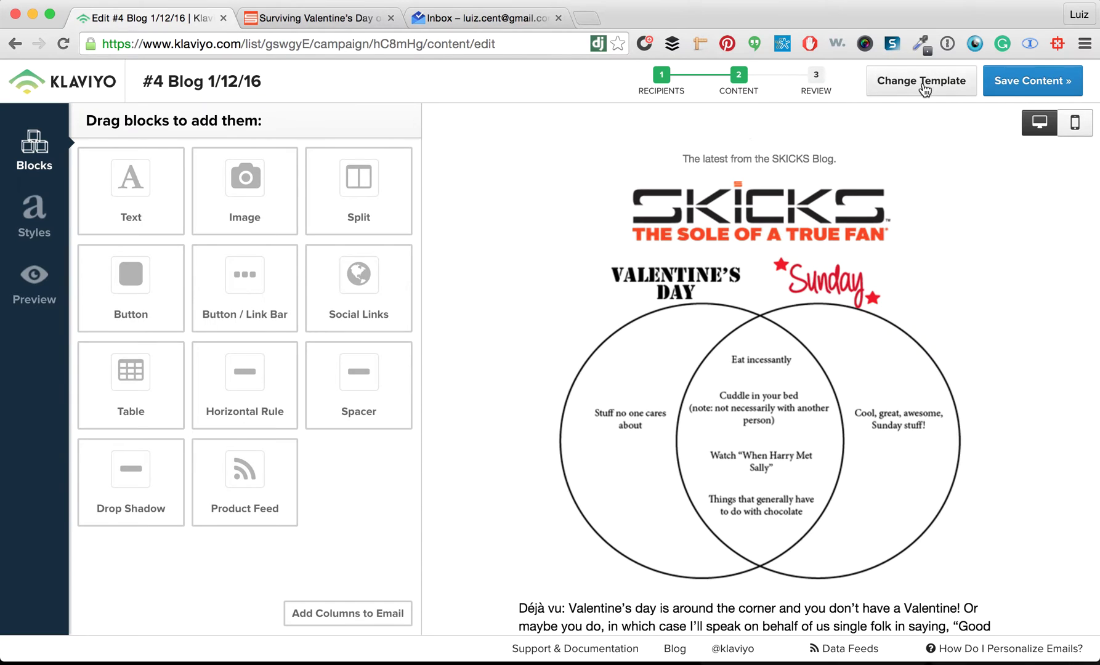
Preview the email directly in Klaviyo and test the Continue Reading button's link
click(28, 283)
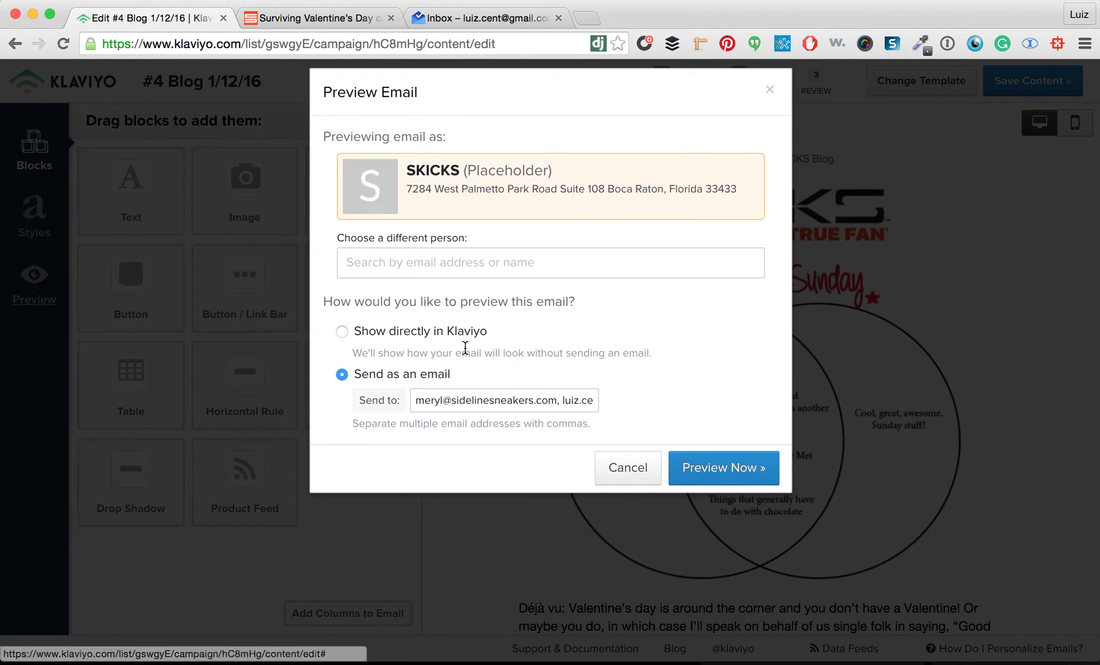
click(764, 472)
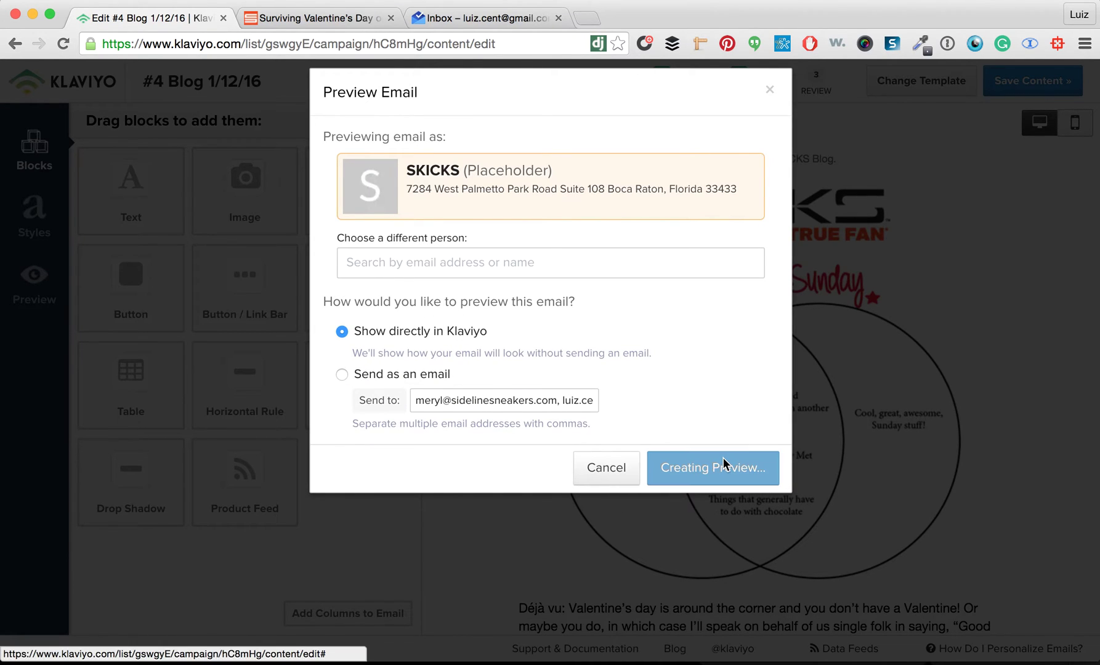
scroll(579, 263, down, 4)
scroll(579, 263, down, 3)
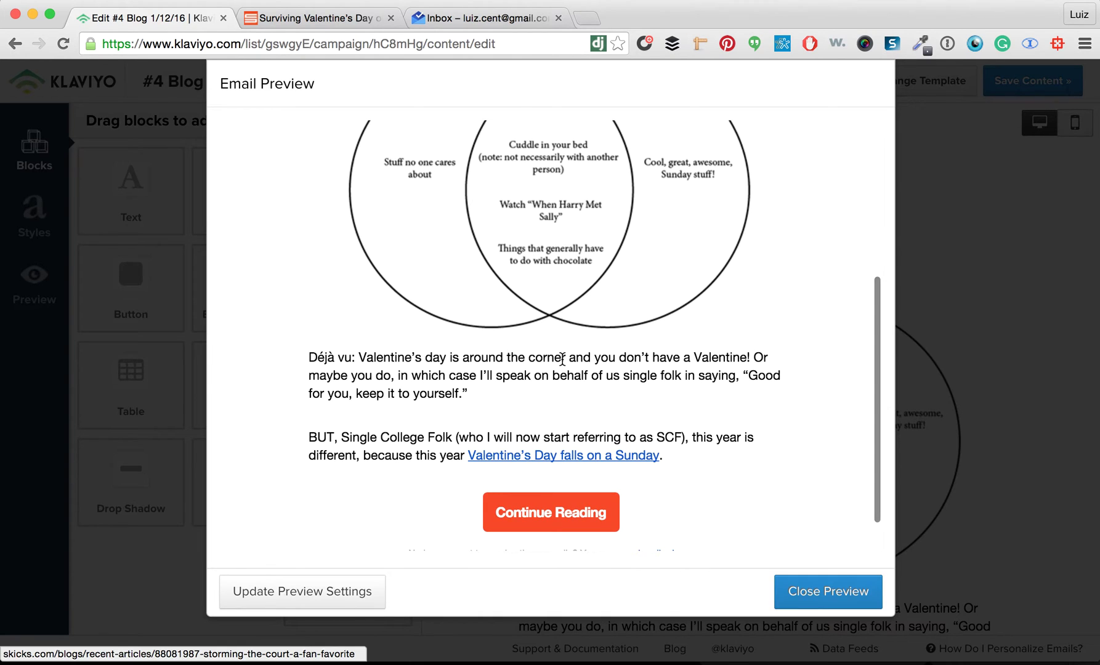
scroll(564, 362, down, 2)
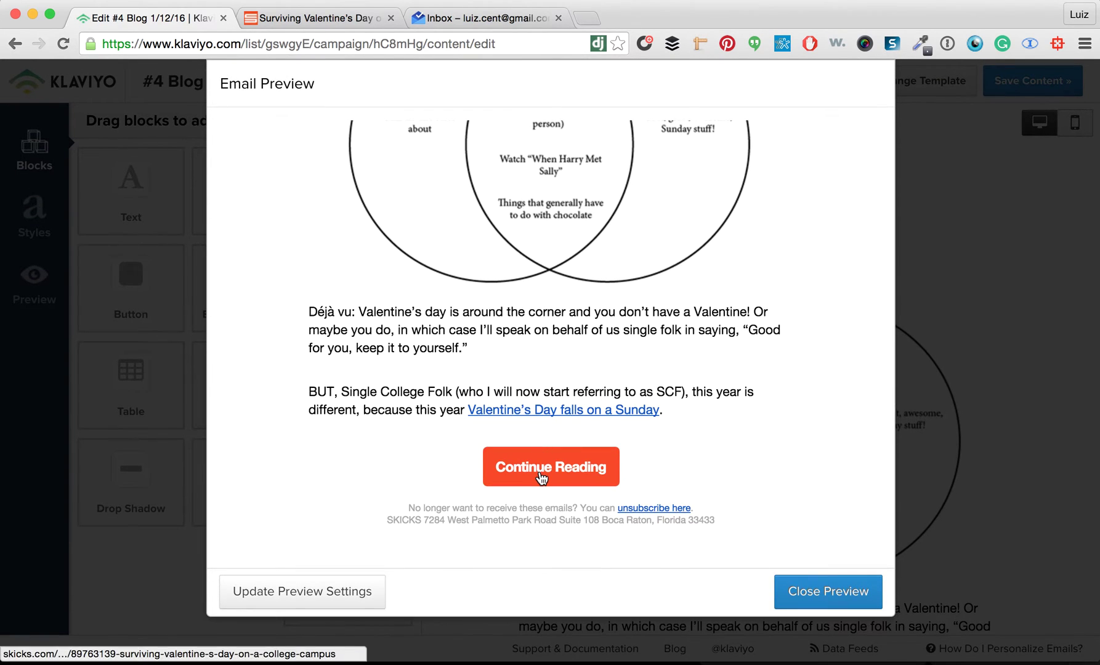
click(541, 474)
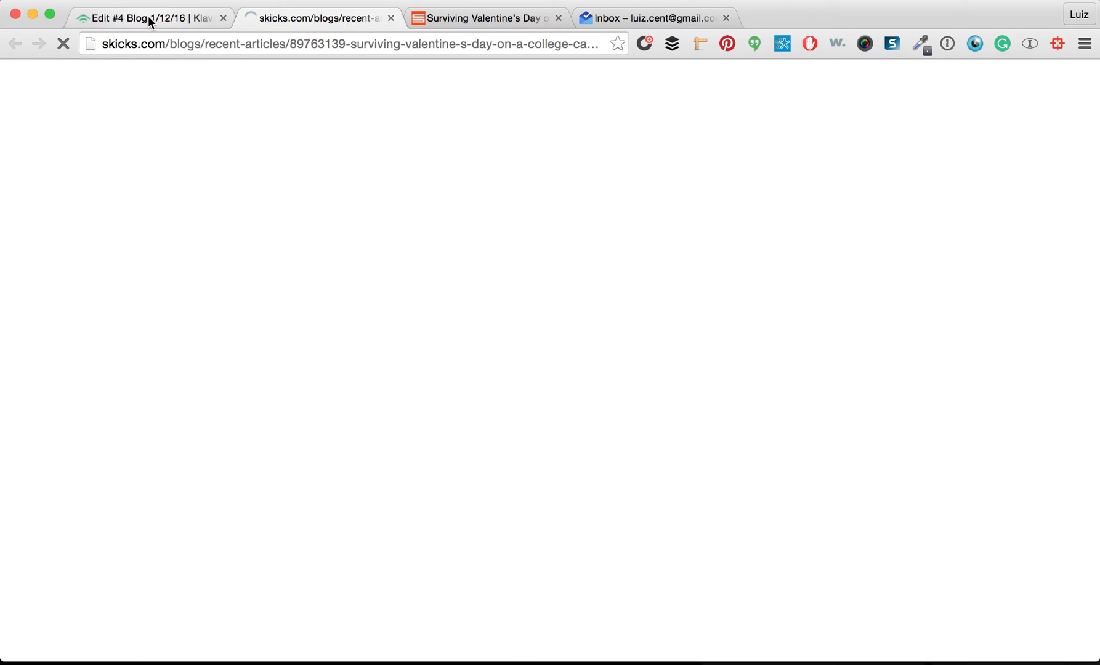
Test the Venn image's link and check the Storming the Court article's web address
click(148, 18)
click(520, 216)
click(518, 201)
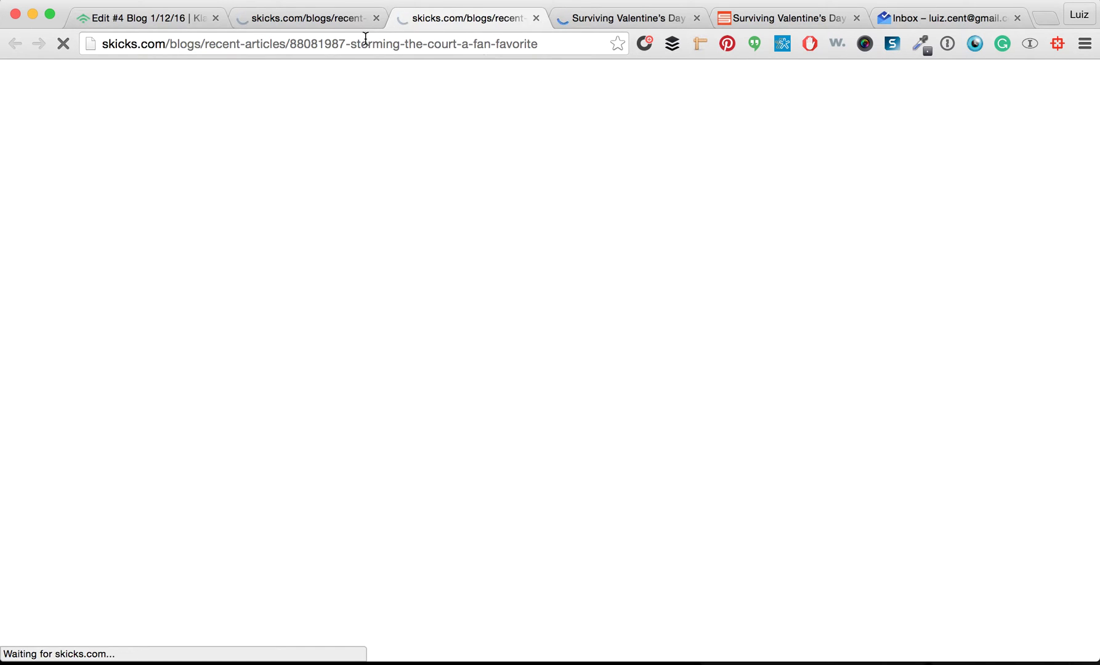
drag(357, 43, 596, 47)
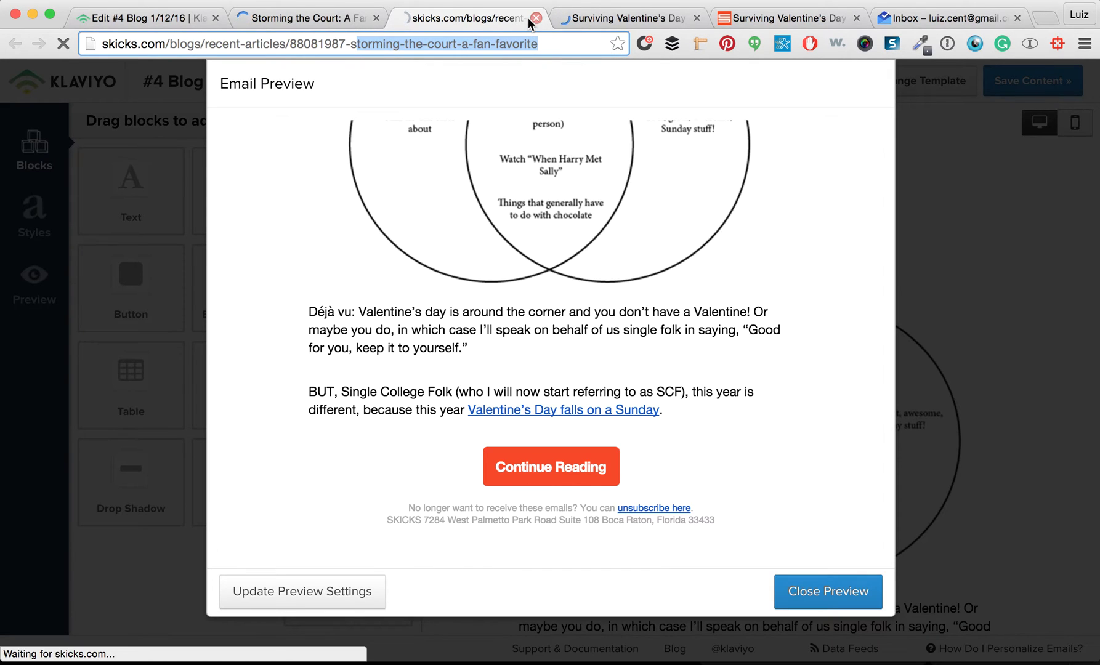
click(328, 18)
click(355, 50)
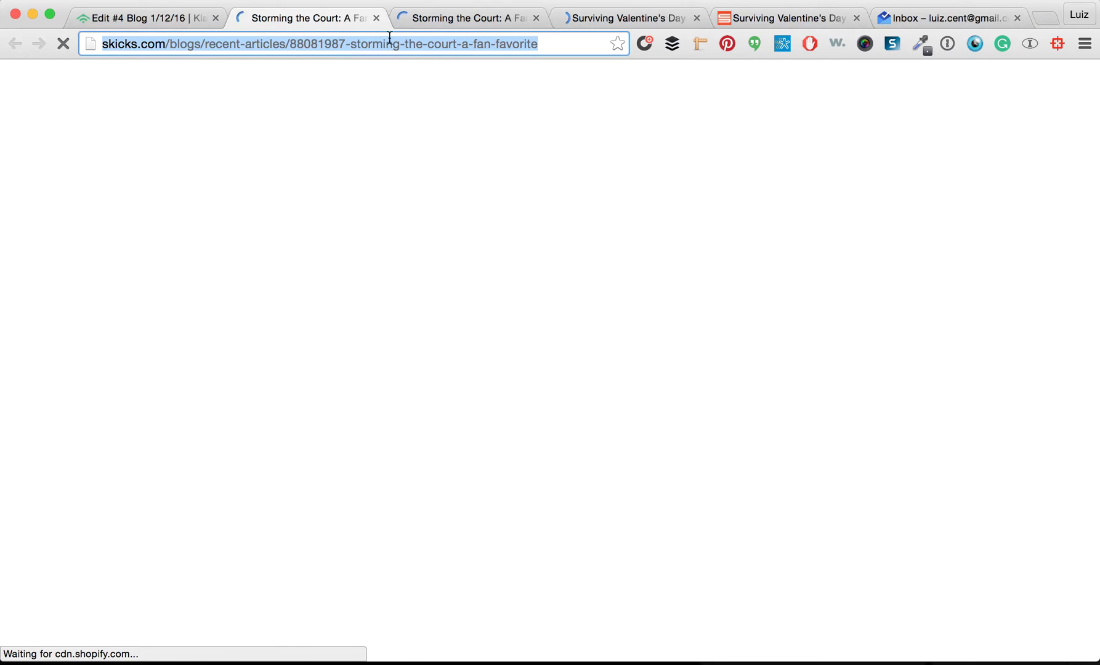
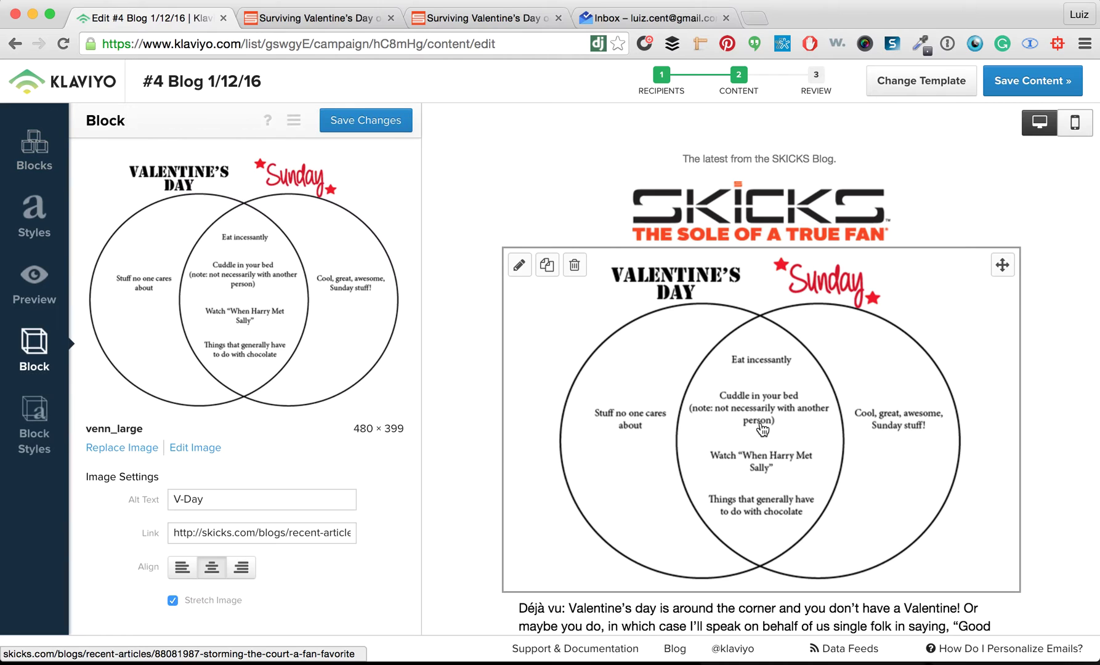
Link the Venn image to the Surviving Valentine's Day on a College Campus article URL and verify it
click(210, 532)
drag(317, 533, 438, 540)
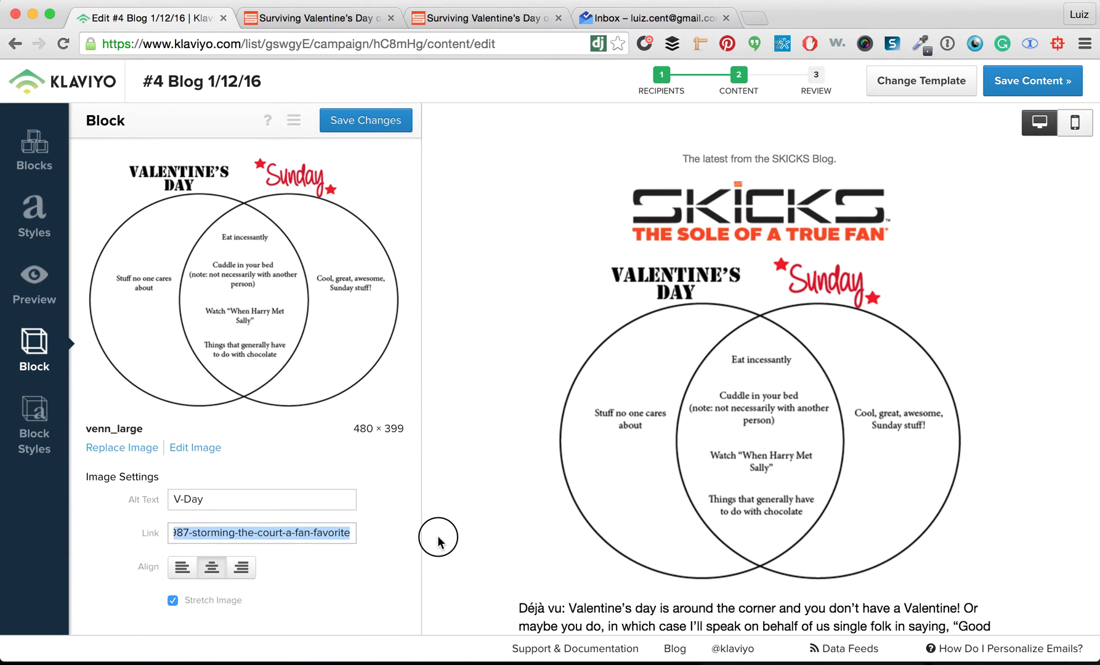
click(422, 24)
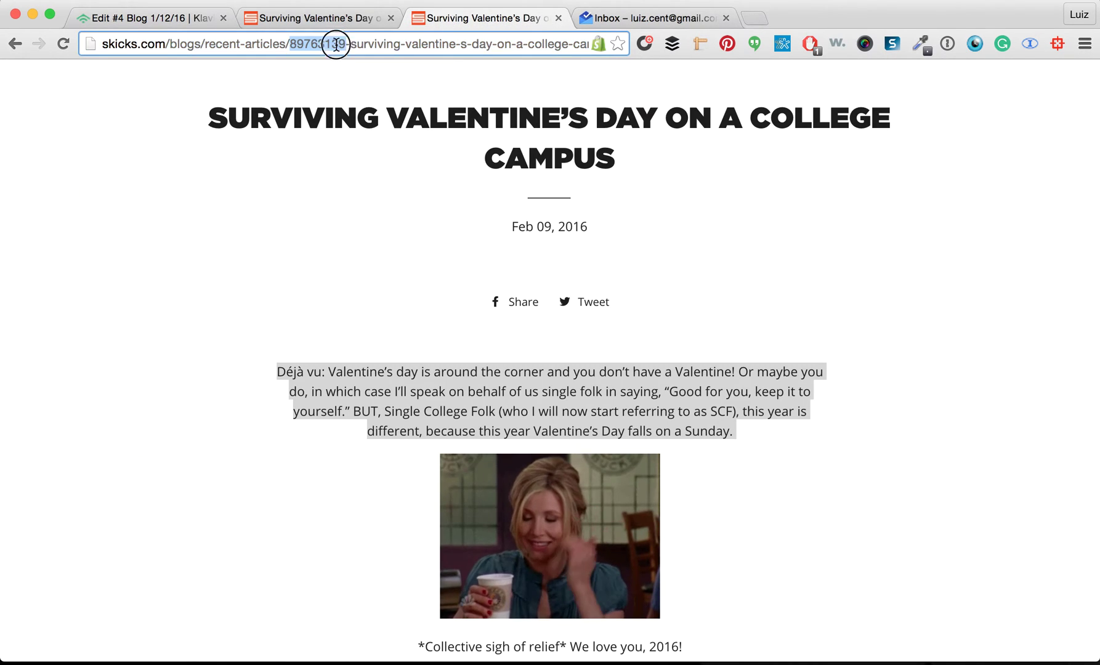
click(184, 25)
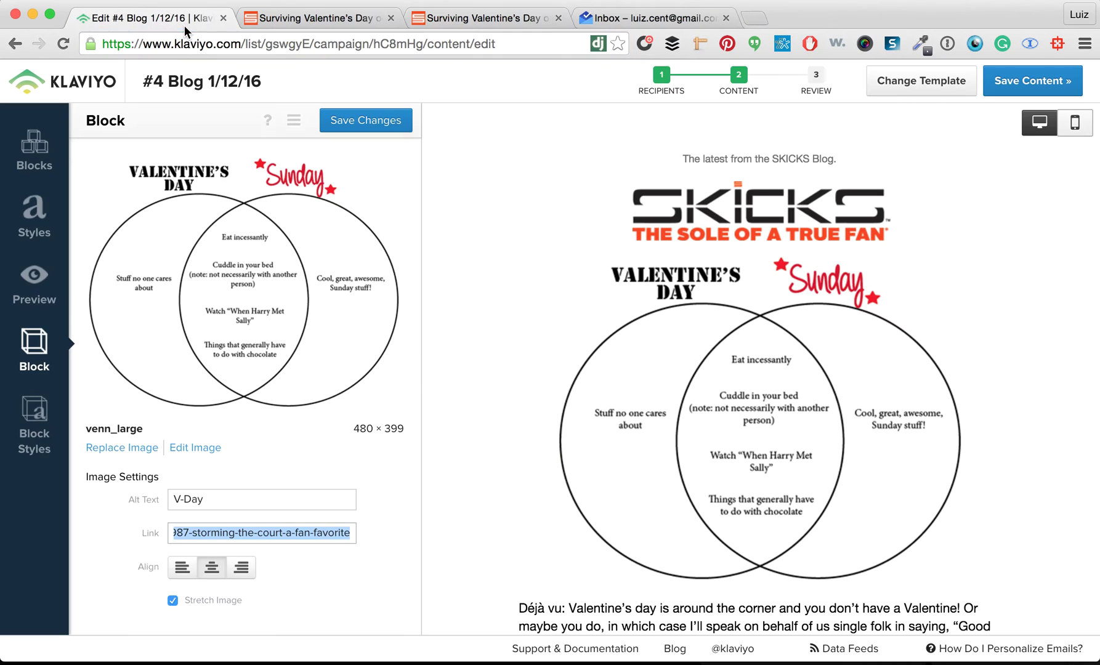
triple_click(245, 533)
key(super+v)
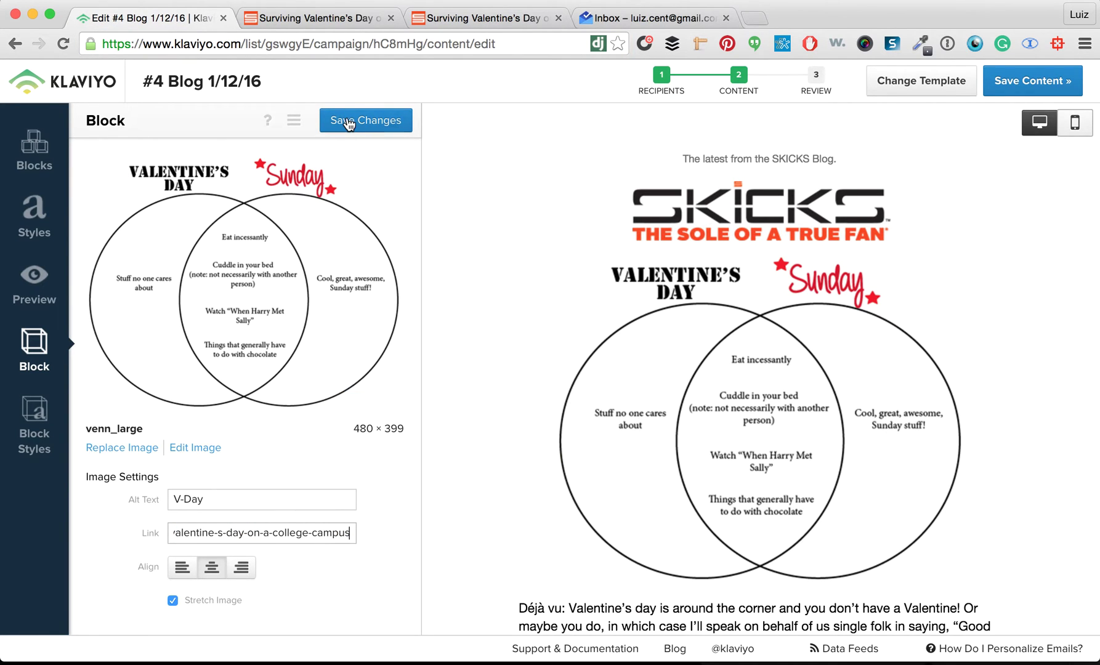
click(348, 120)
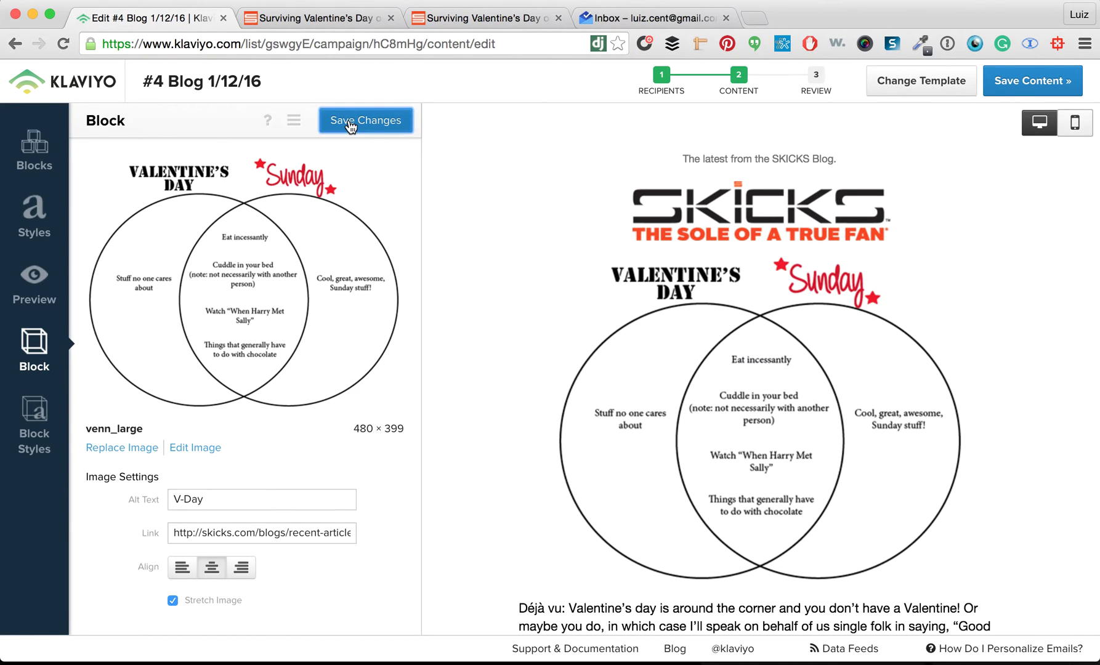
click(729, 503)
triple_click(303, 532)
key(super+v)
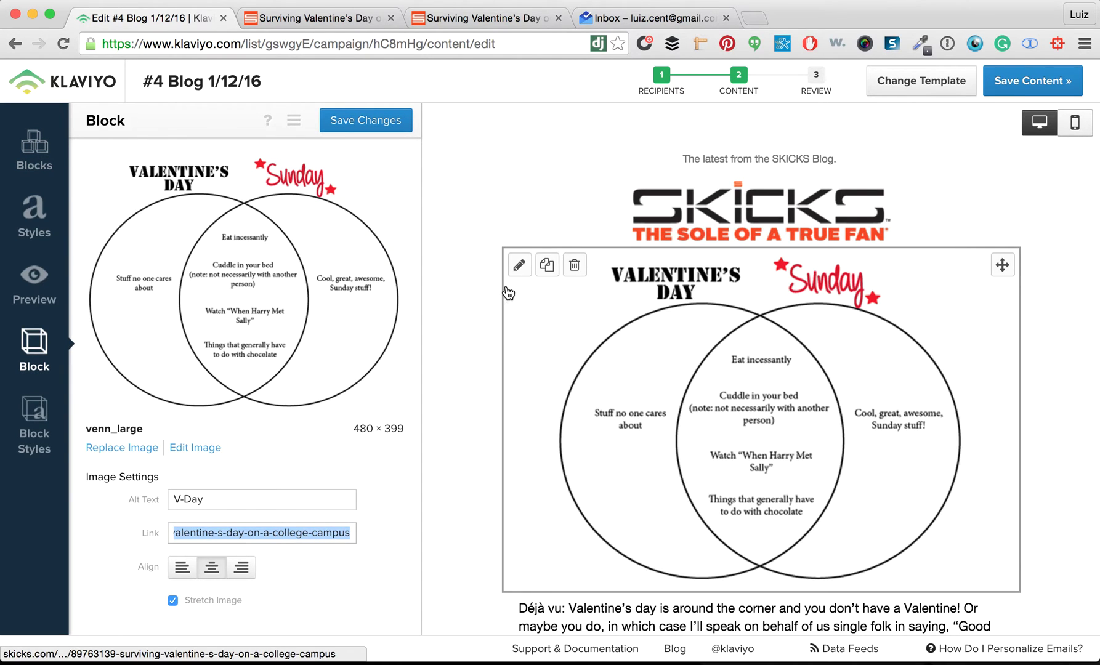
click(362, 121)
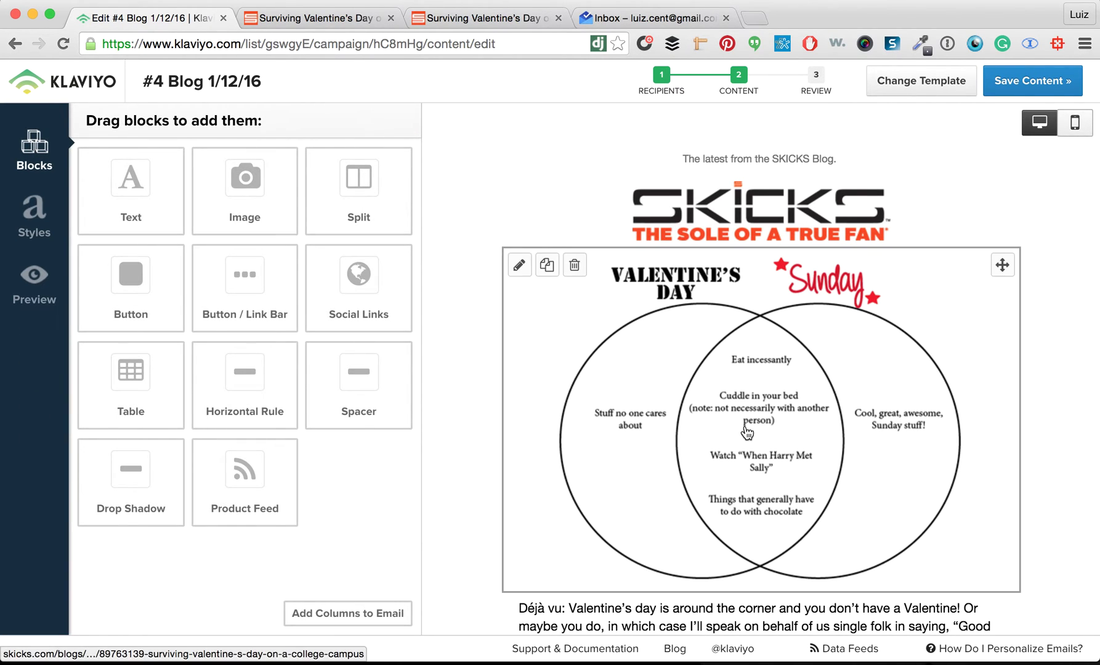
Check the Continue Reading button and opening-paragraph links, then save the email content
scroll(746, 432, down, 4)
click(739, 540)
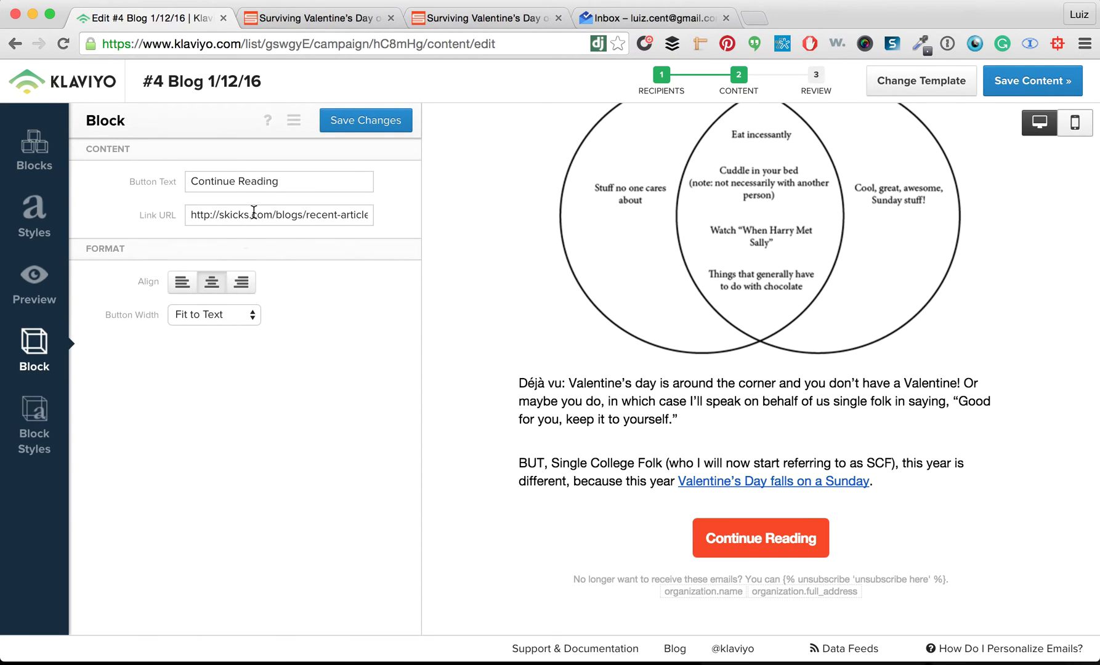
drag(330, 219, 430, 222)
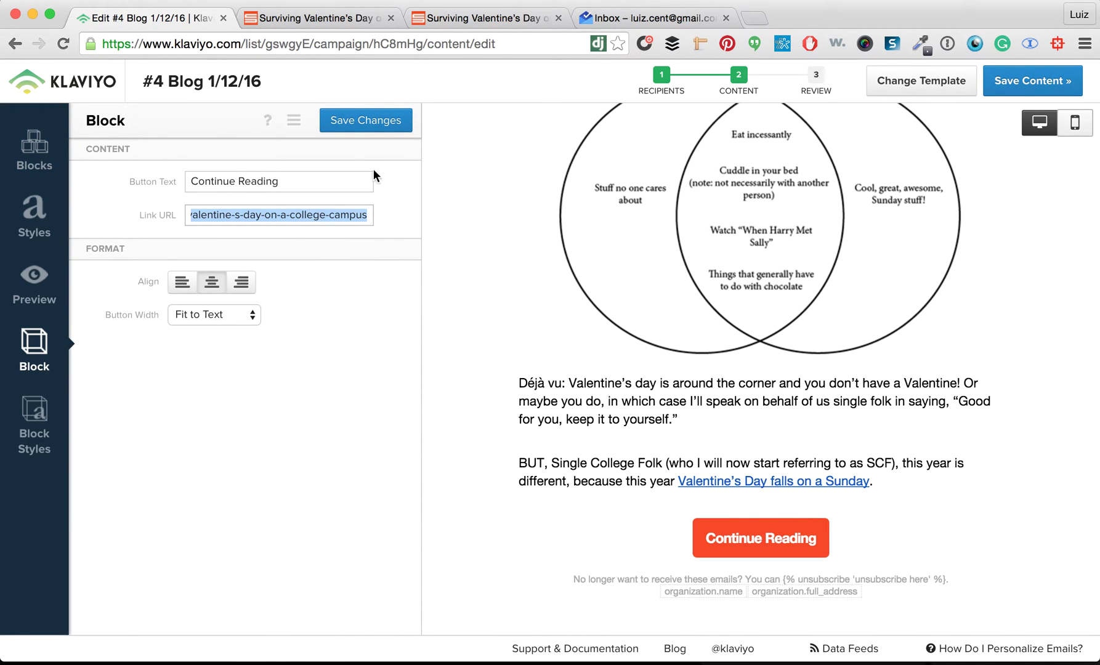
scroll(697, 447, down, 1)
click(712, 457)
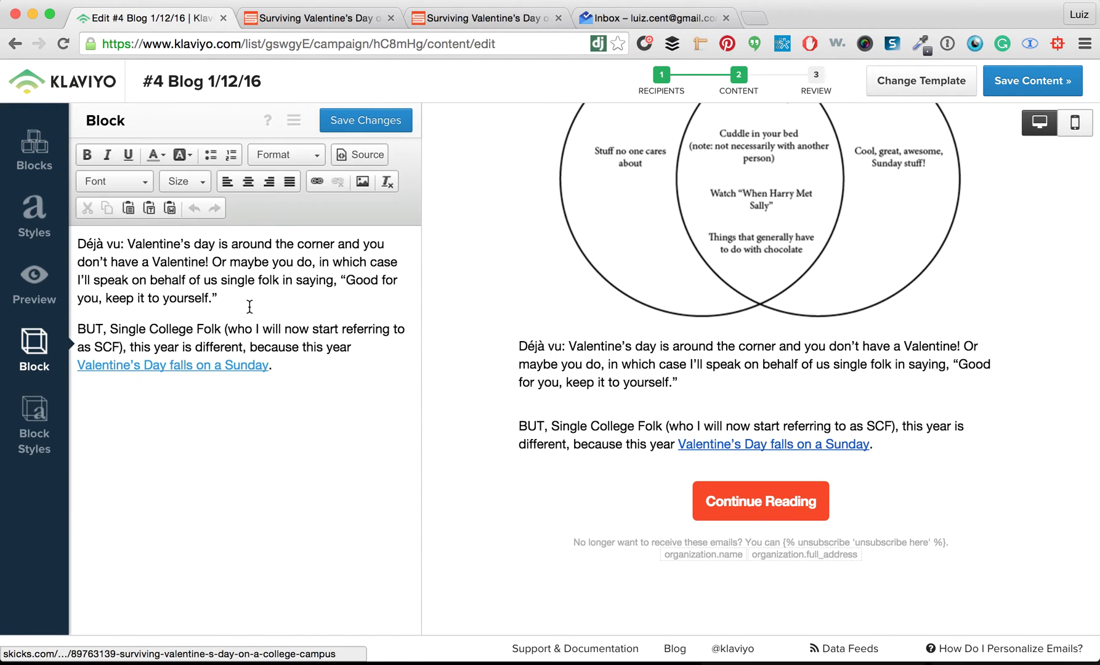
click(267, 364)
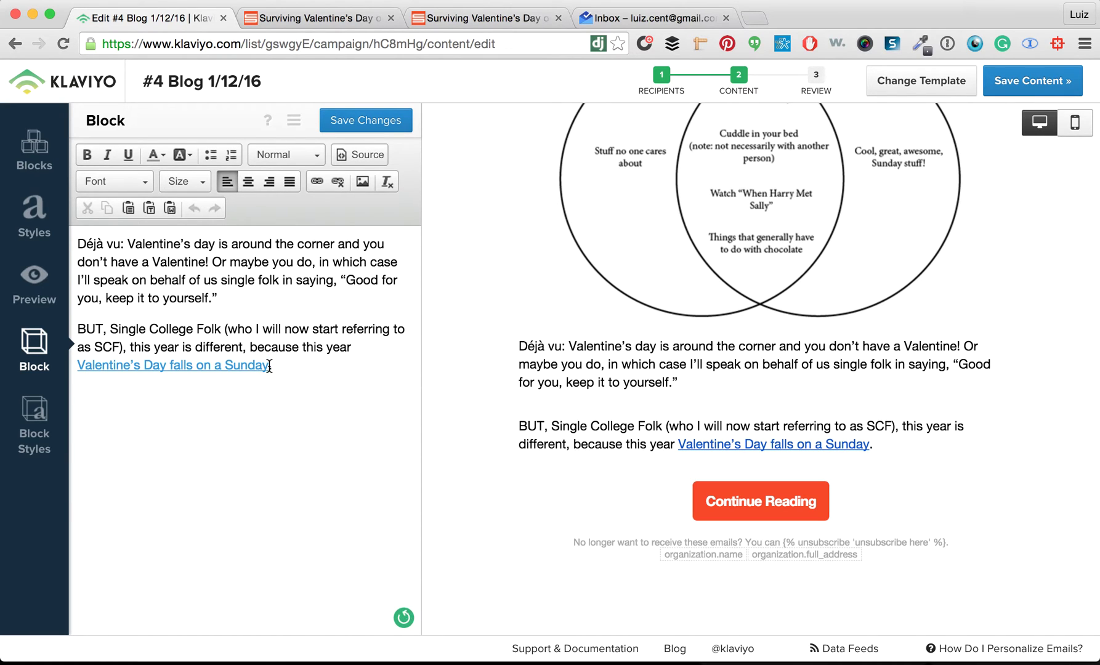
drag(269, 365, 40, 367)
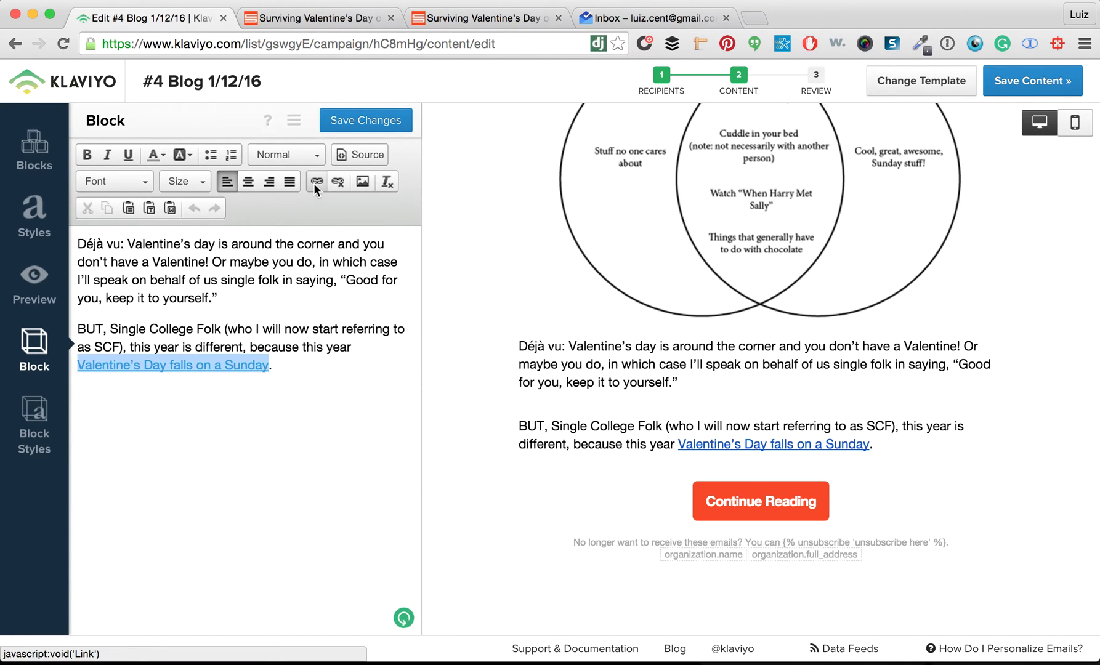
click(315, 182)
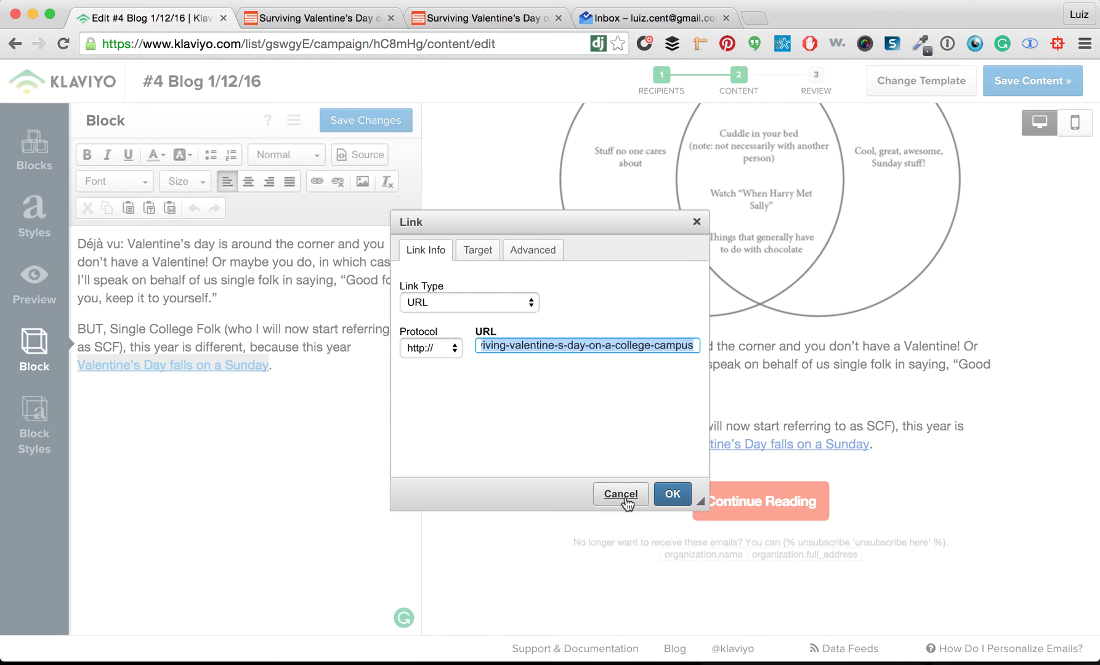
click(620, 495)
click(1028, 80)
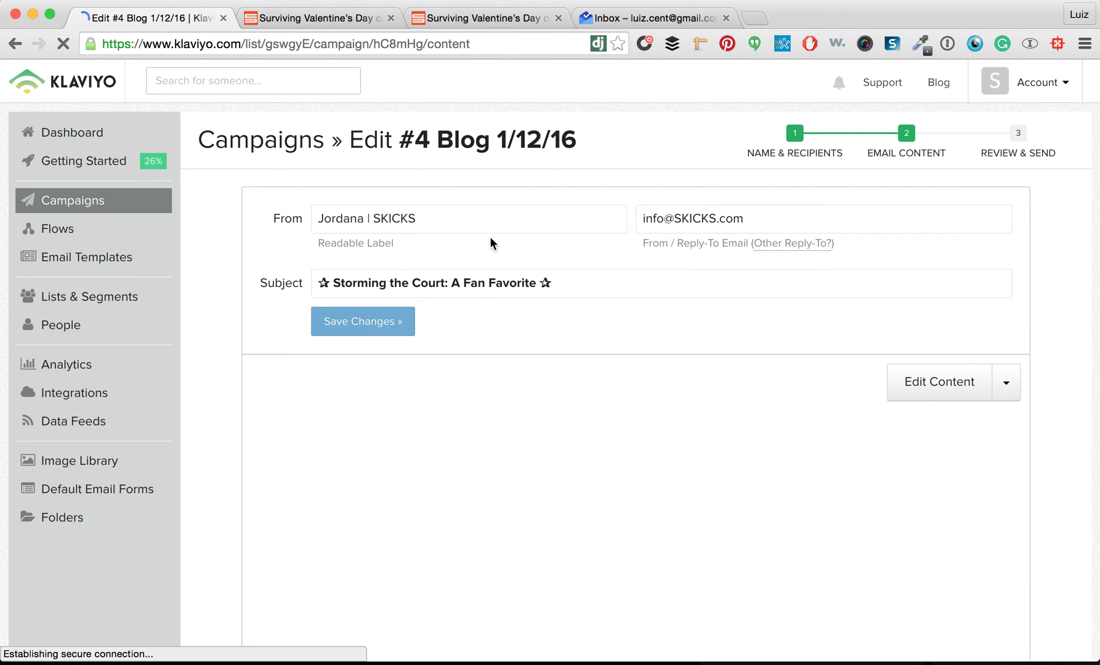
Select the Valentine's article title and open the Convert Case website in a new tab
click(485, 20)
drag(616, 159, 174, 113)
key(super+c)
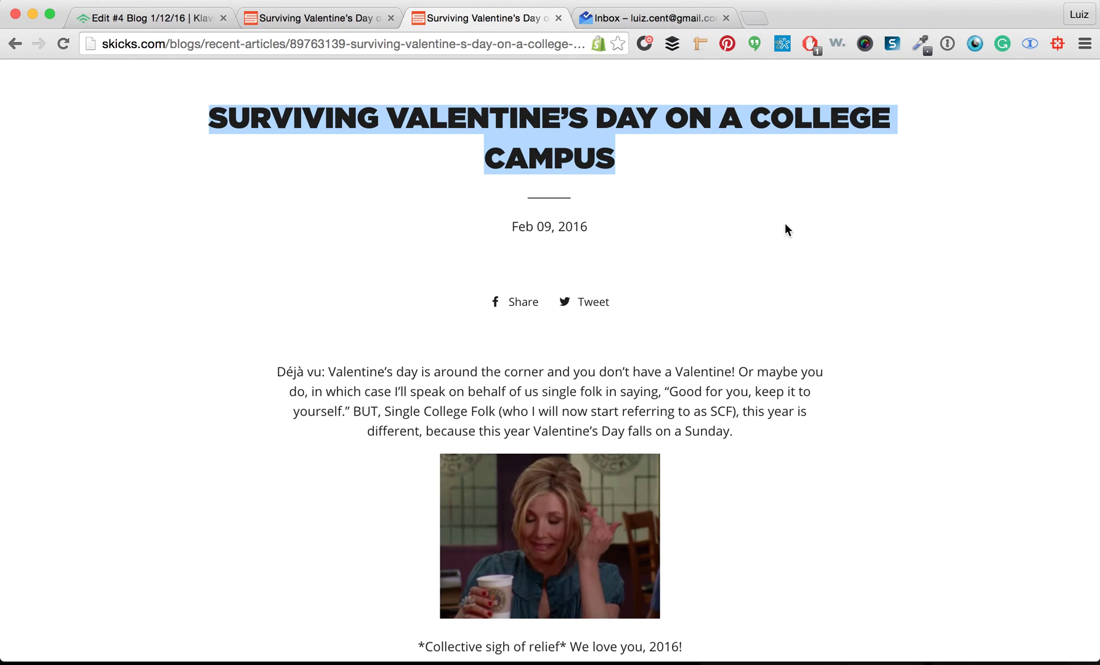
click(754, 18)
text(conver)
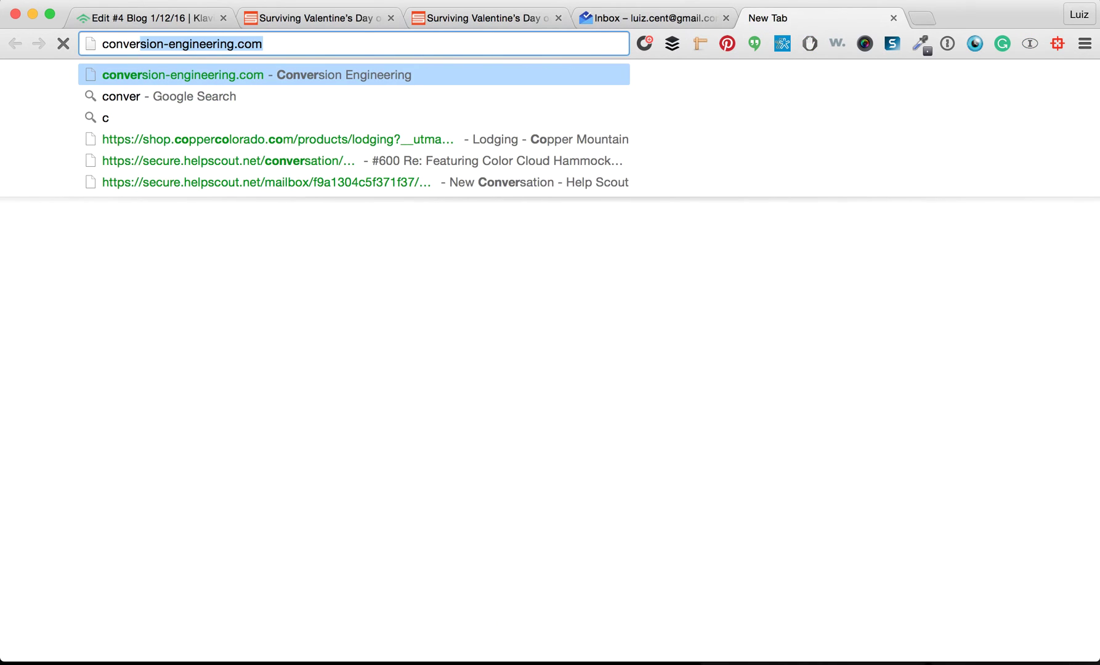
text(t case)
key(Return)
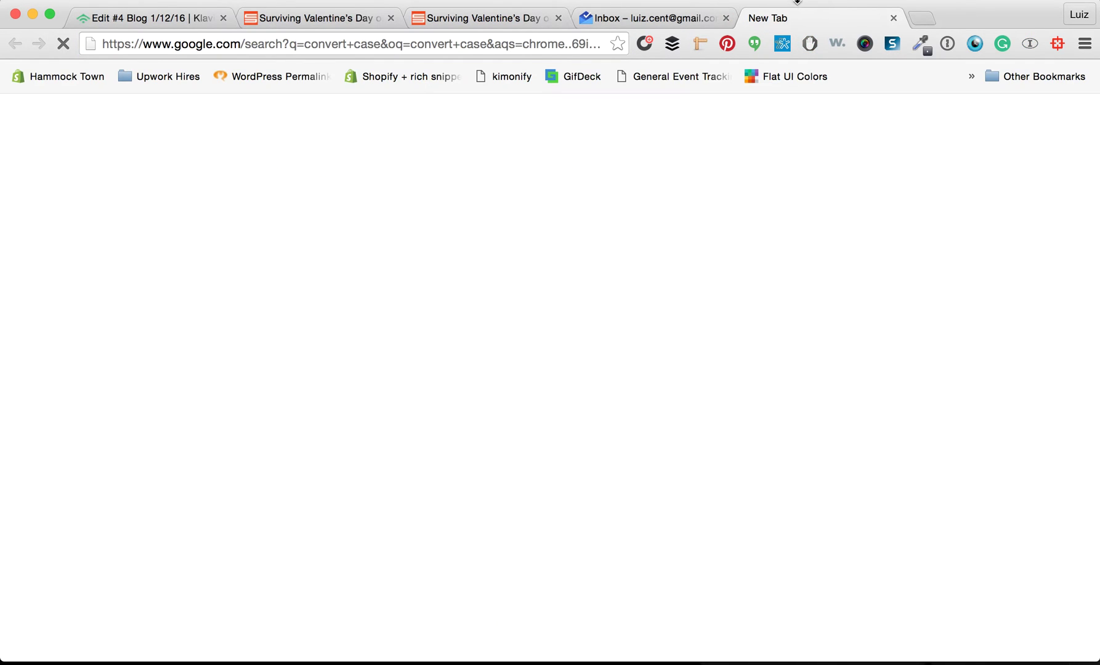
drag(807, 21, 655, 22)
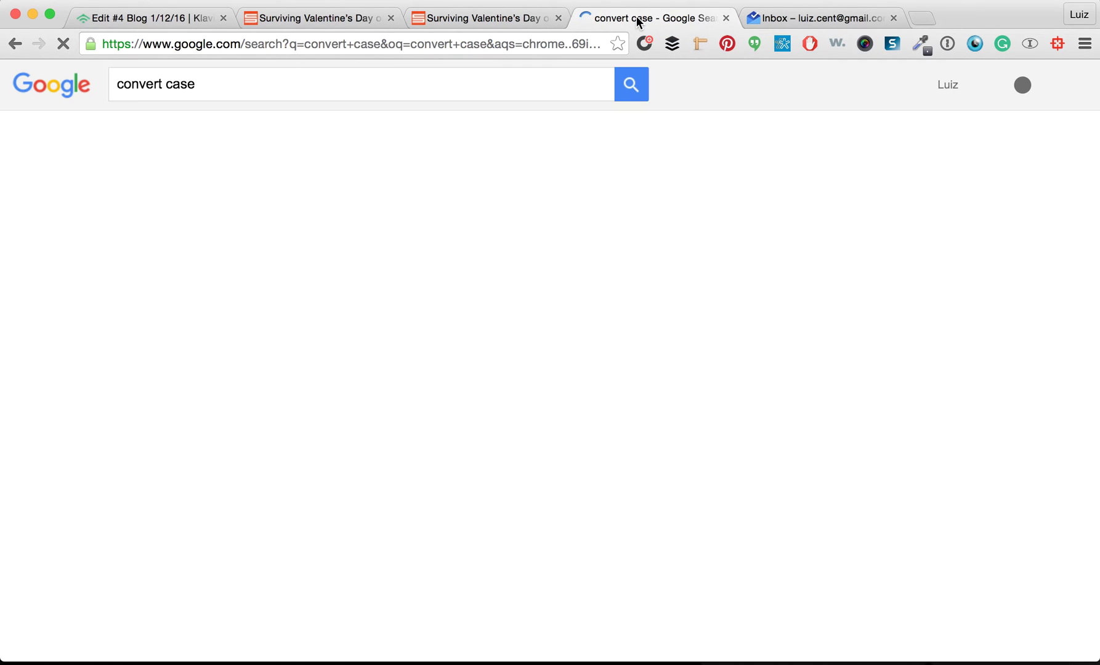
click(157, 218)
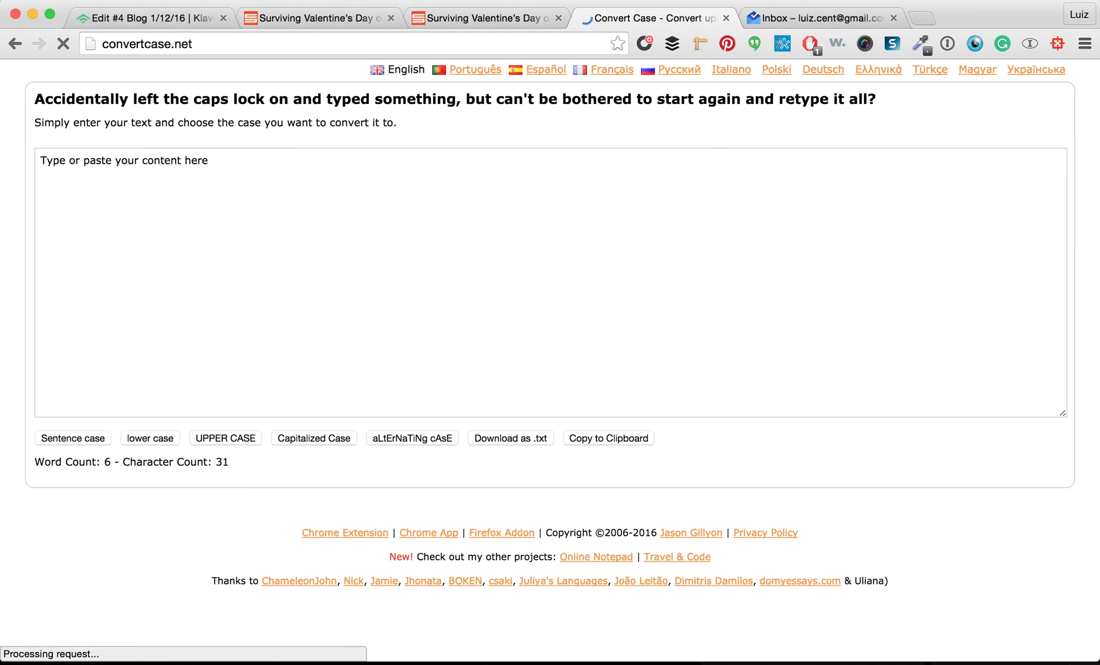
Paste the article title into Convert Case, capitalize each word, and cut the result
click(494, 24)
scroll(478, 161, up, 2)
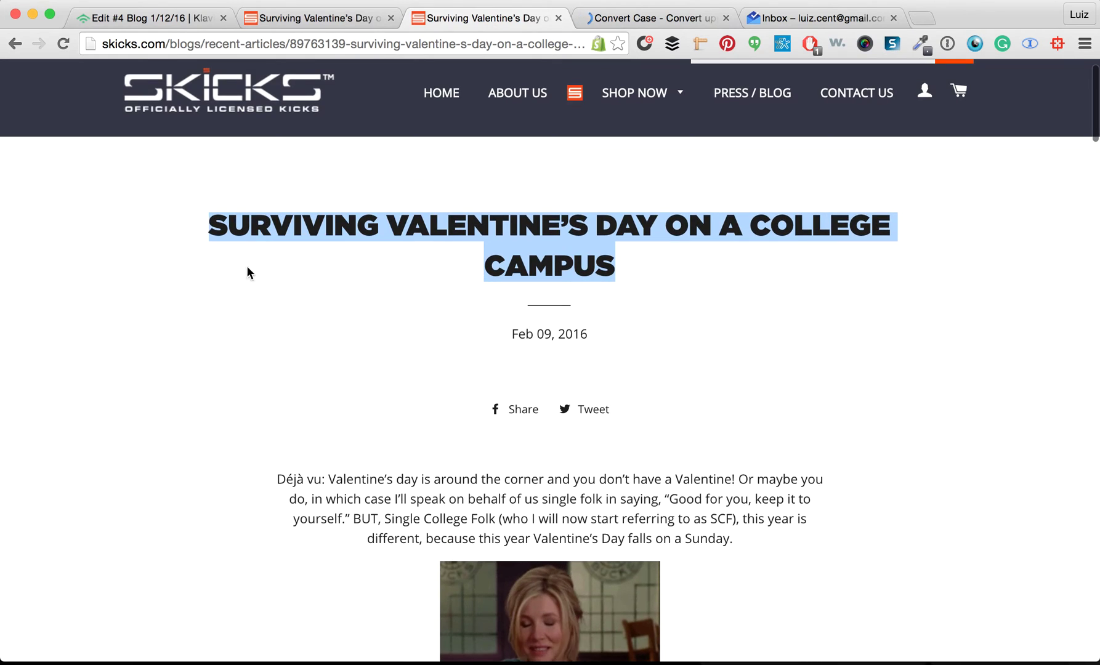
click(246, 276)
click(594, 15)
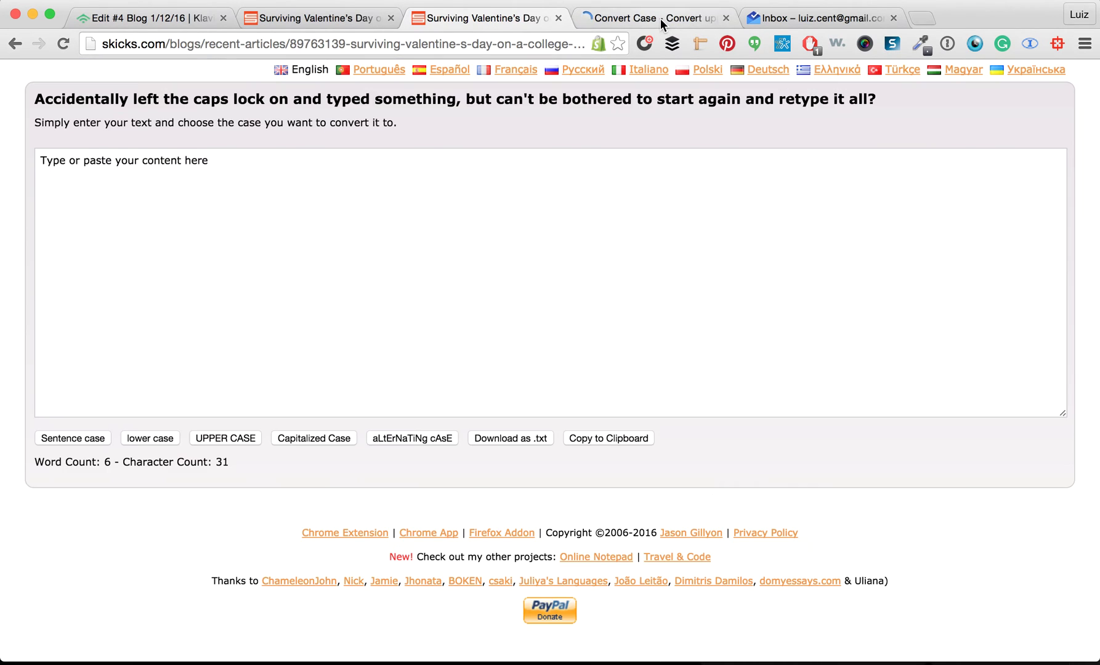
click(166, 174)
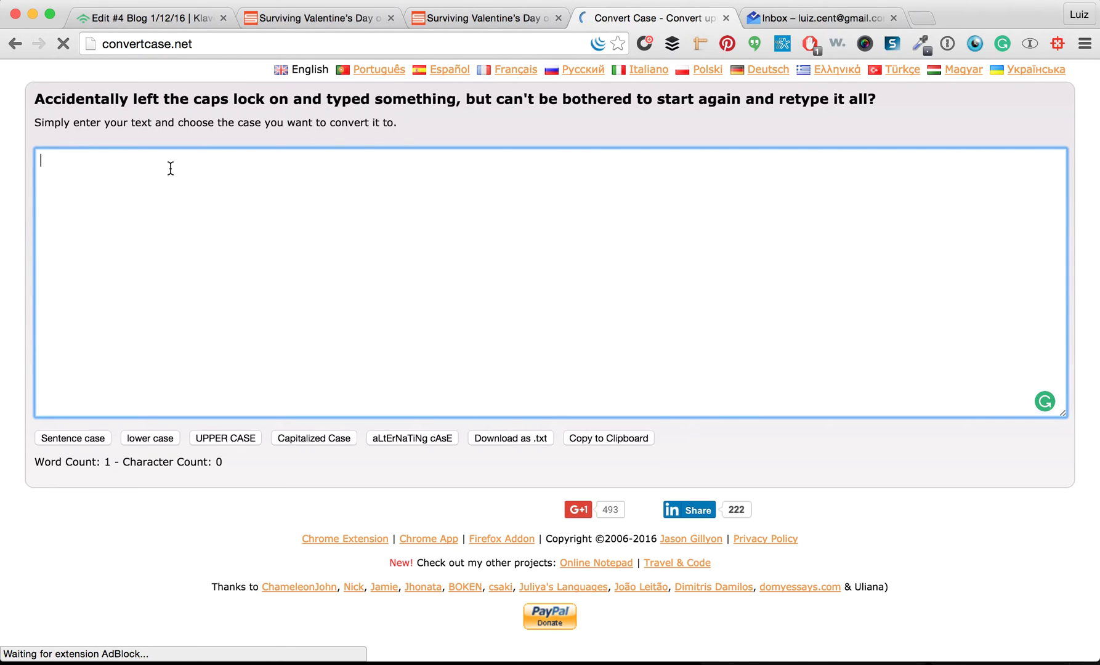
key(super+v)
click(324, 439)
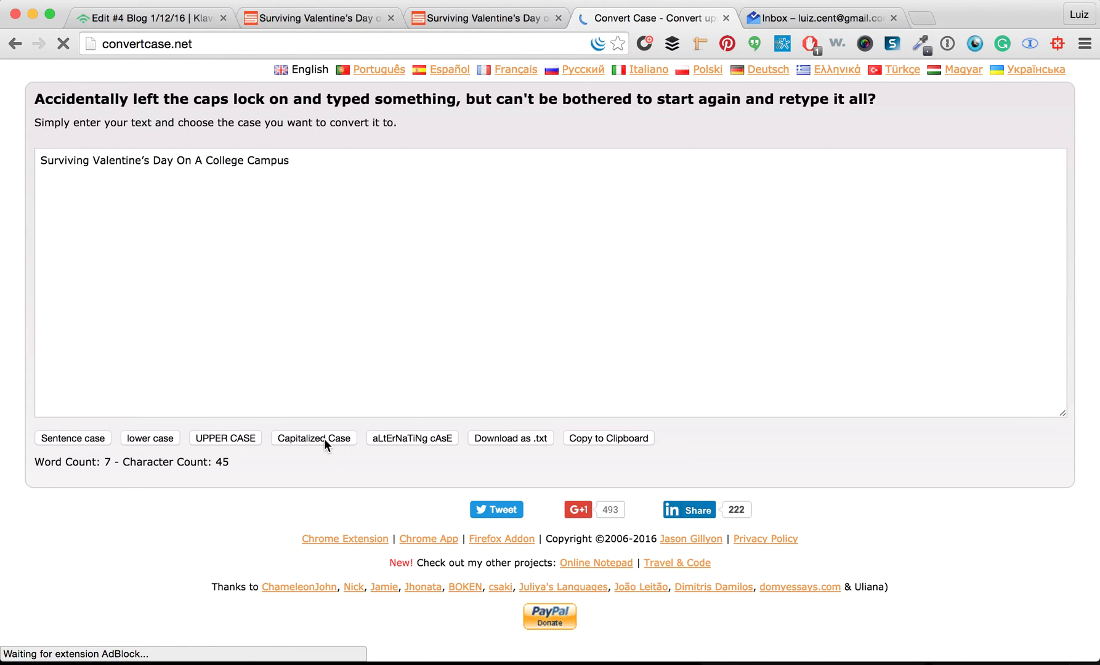
key(super+a)
key(super+x)
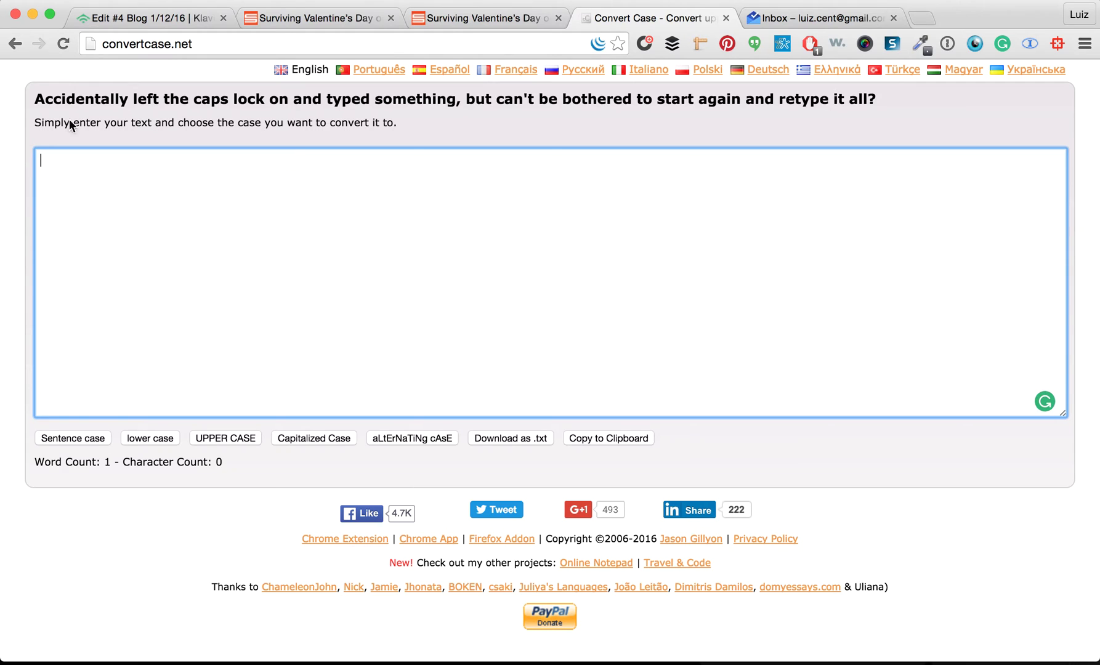
click(308, 18)
Replace the subject with 'Surviving Valentine's Day On A College Campus' and save it
click(173, 22)
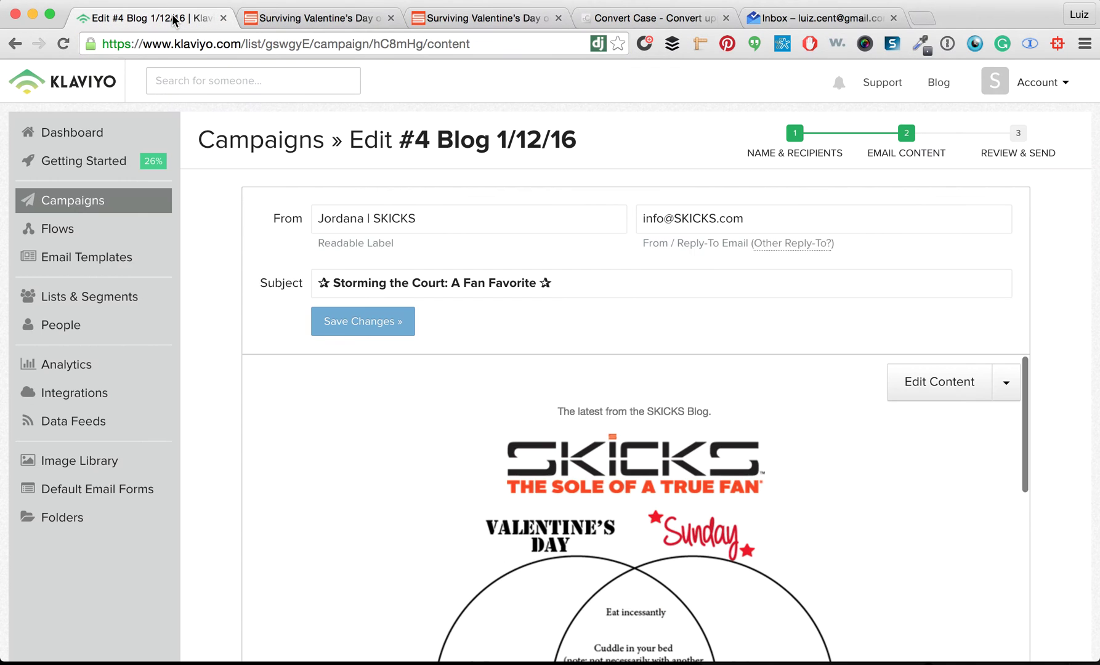
click(514, 282)
key(super+a)
key(super+v)
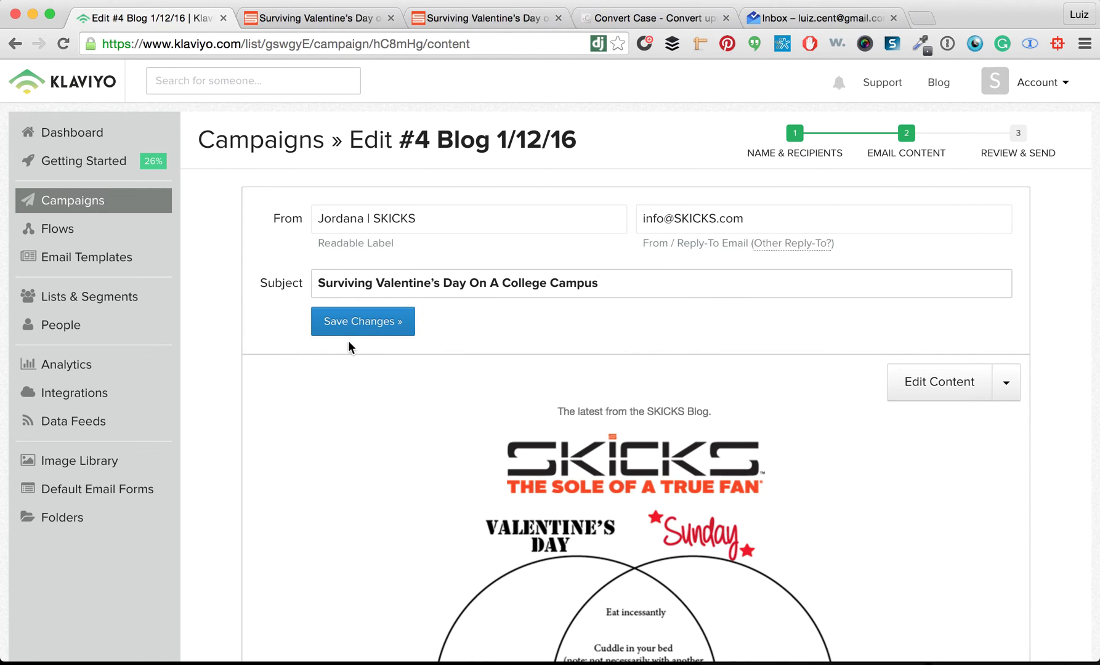
click(377, 330)
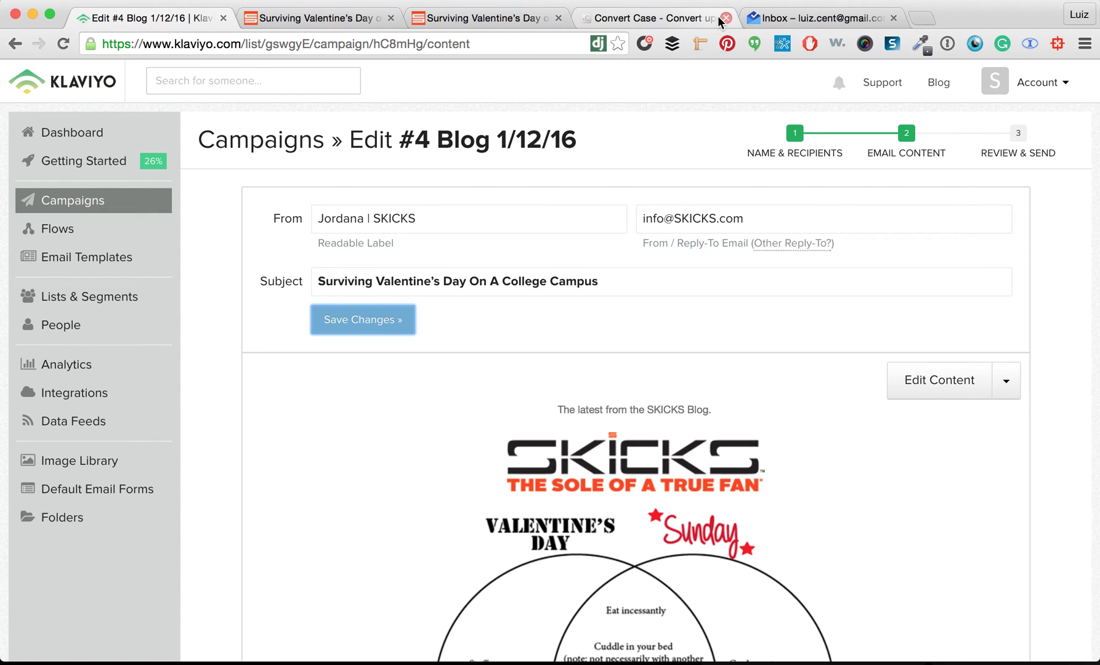
Scroll the campaign page and look at the extra email content options without choosing one
scroll(789, 360, down, 2)
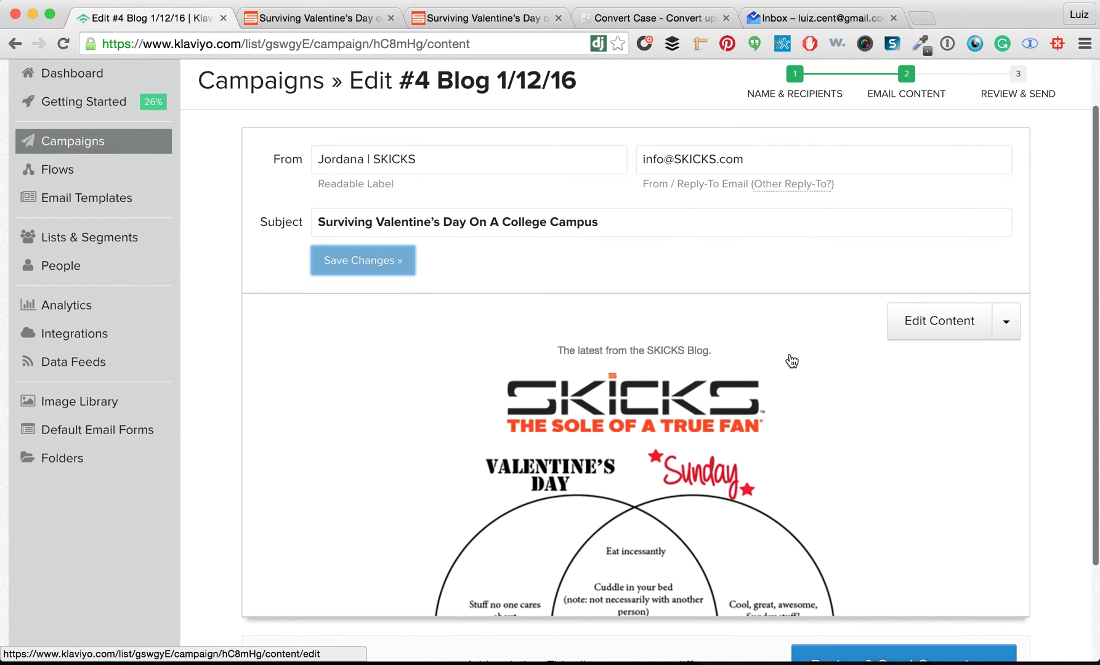
scroll(792, 361, down, 4)
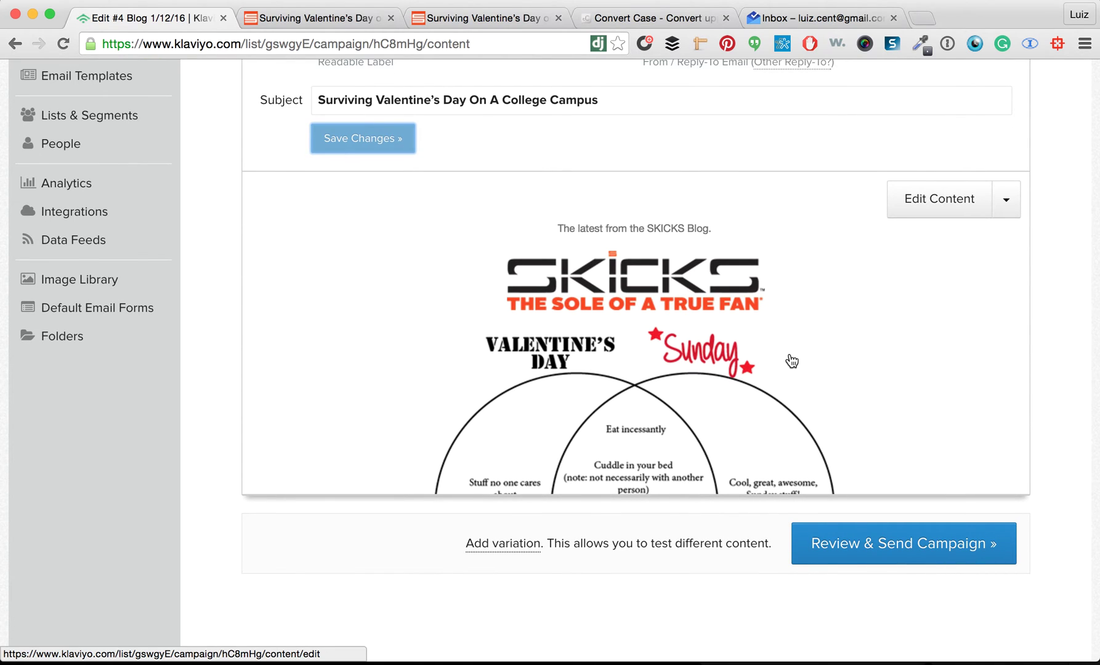
scroll(792, 361, up, 5)
click(1004, 332)
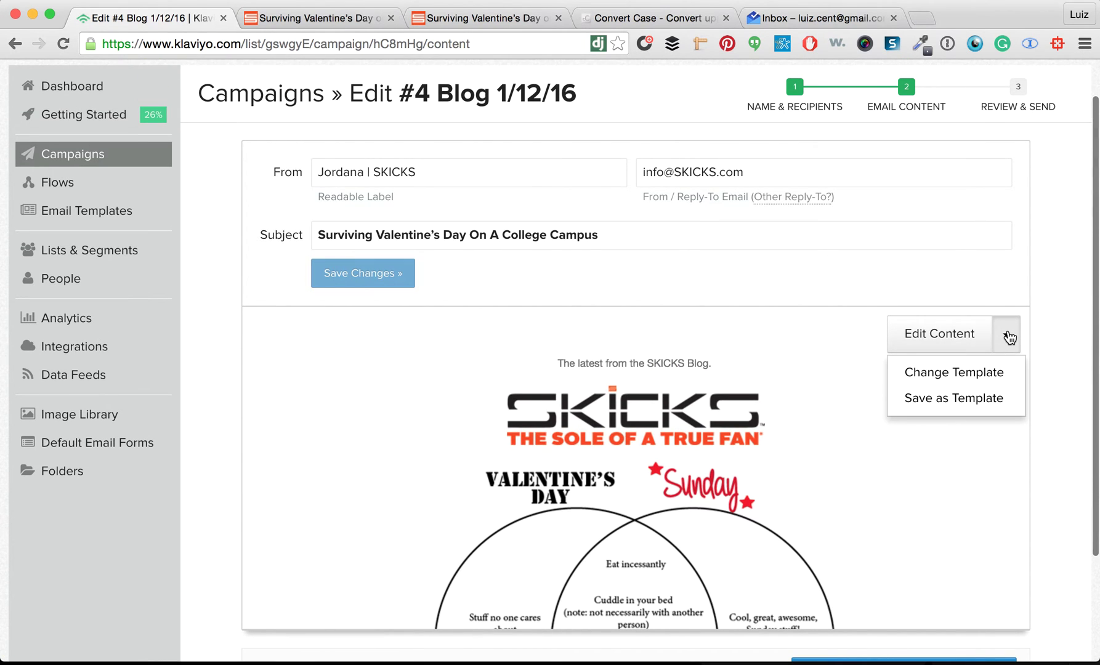
click(602, 272)
scroll(609, 274, down, 5)
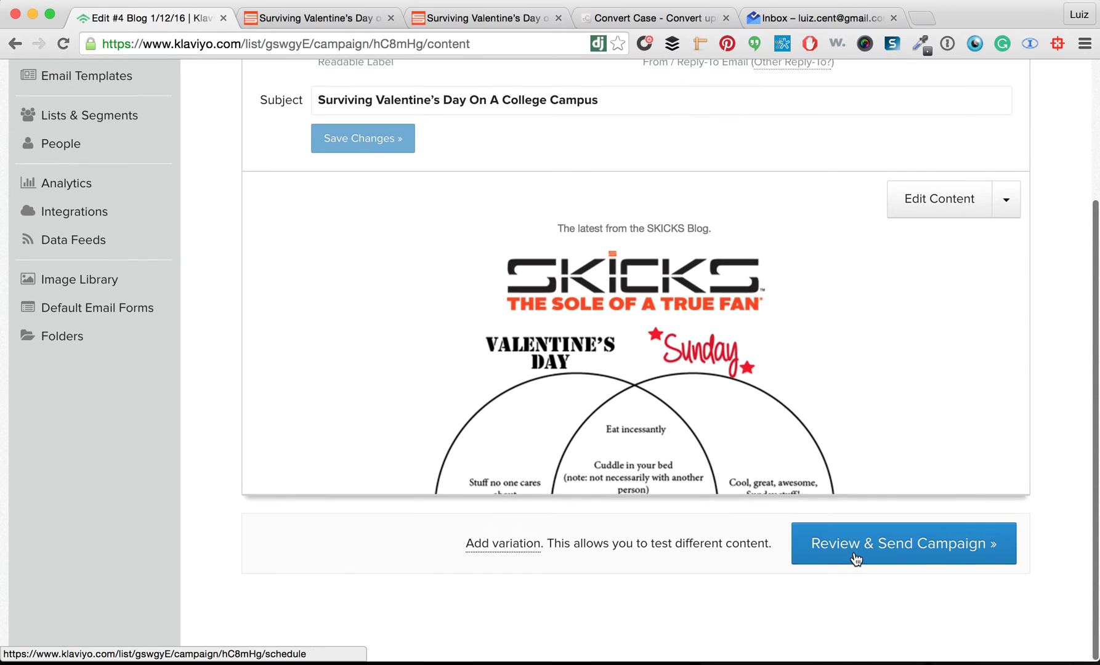
Add a second variation to make the campaign an A/B test and open variation B
click(500, 553)
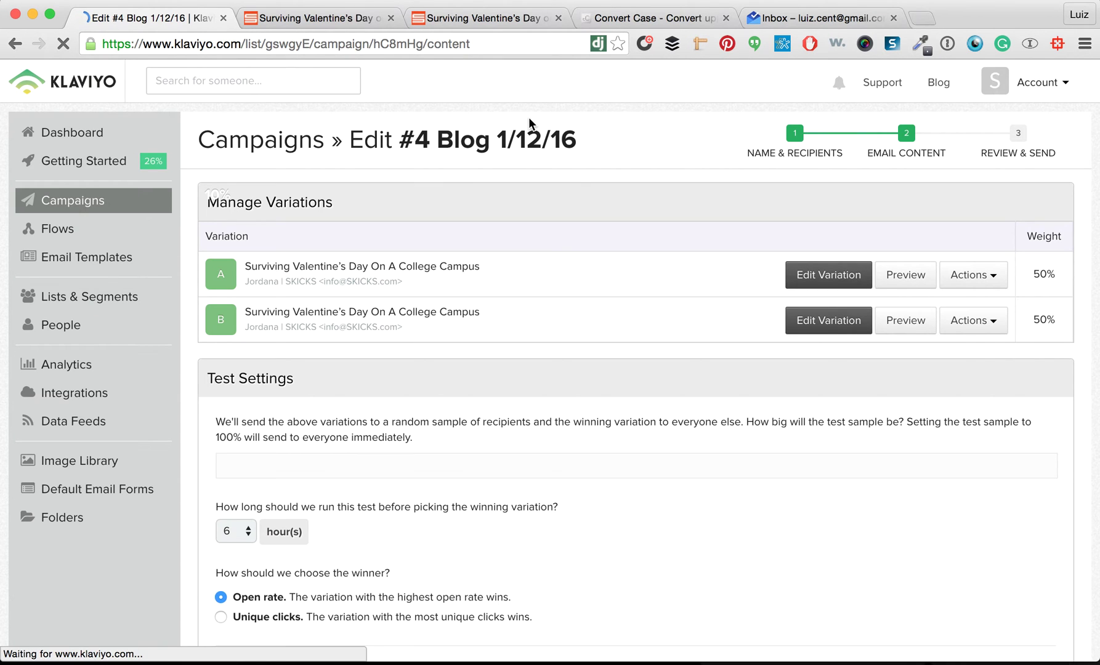
scroll(747, 295, down, 3)
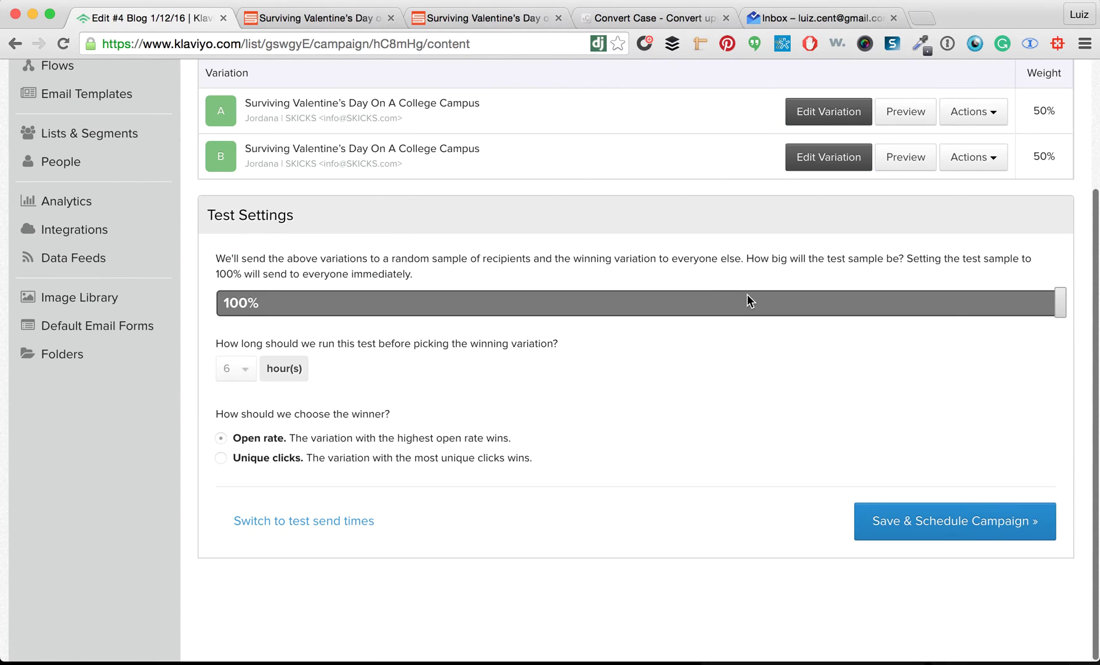
scroll(776, 271, up, 3)
click(818, 325)
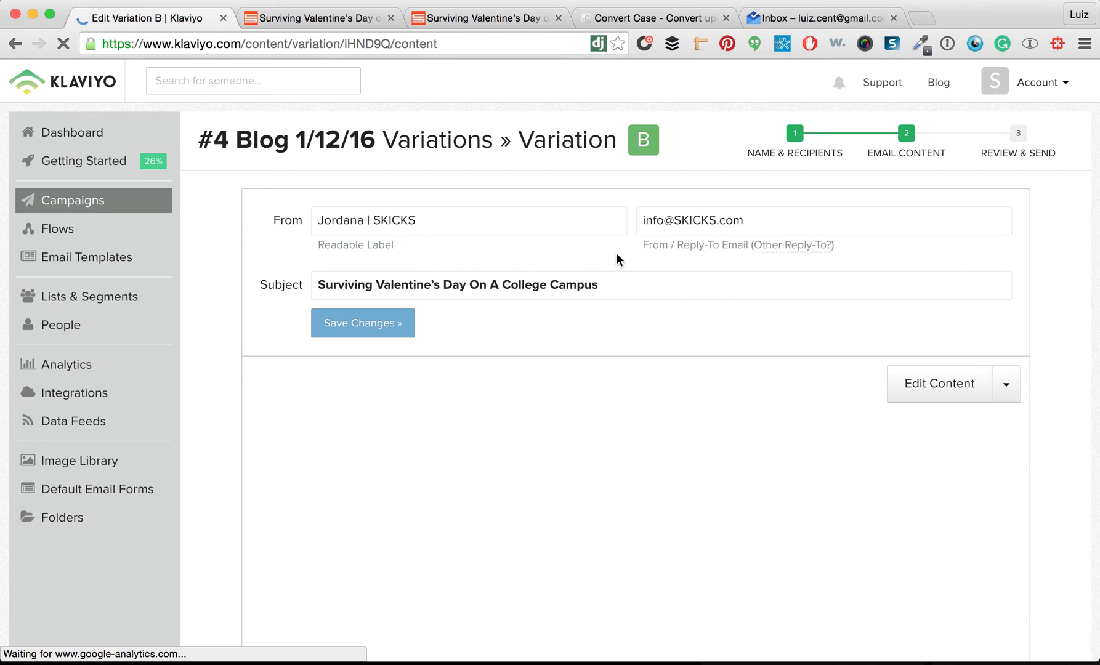
Set variation B's subject to '♡♡ Surviving Valentine's Day On A College Campus ♡♡' and save
click(626, 276)
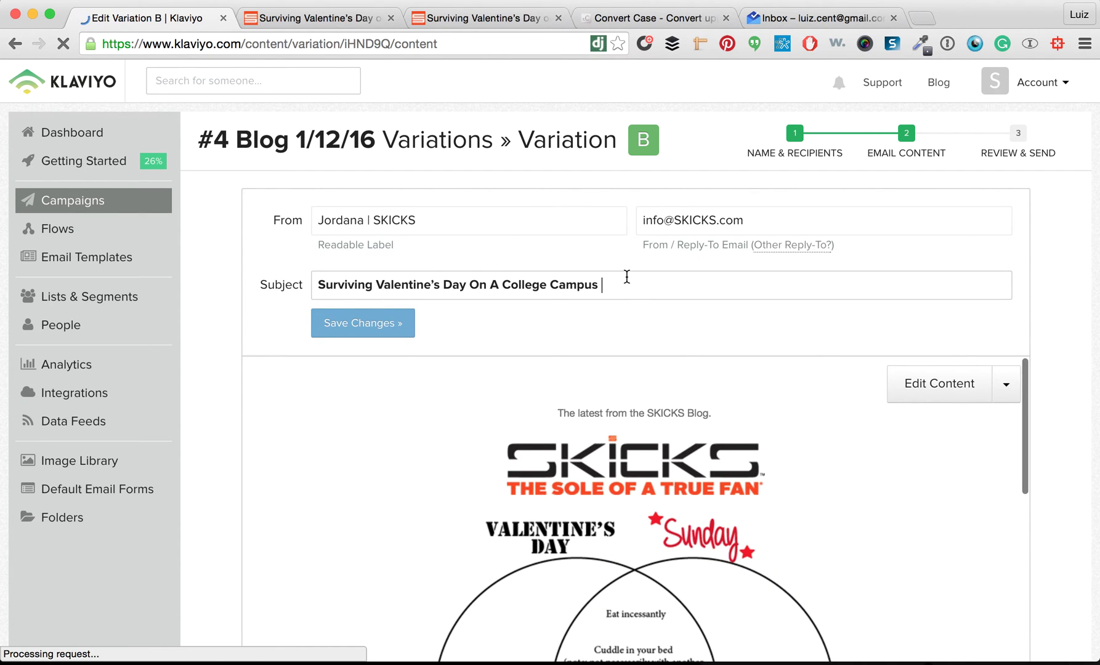
key(ctrl+super+space)
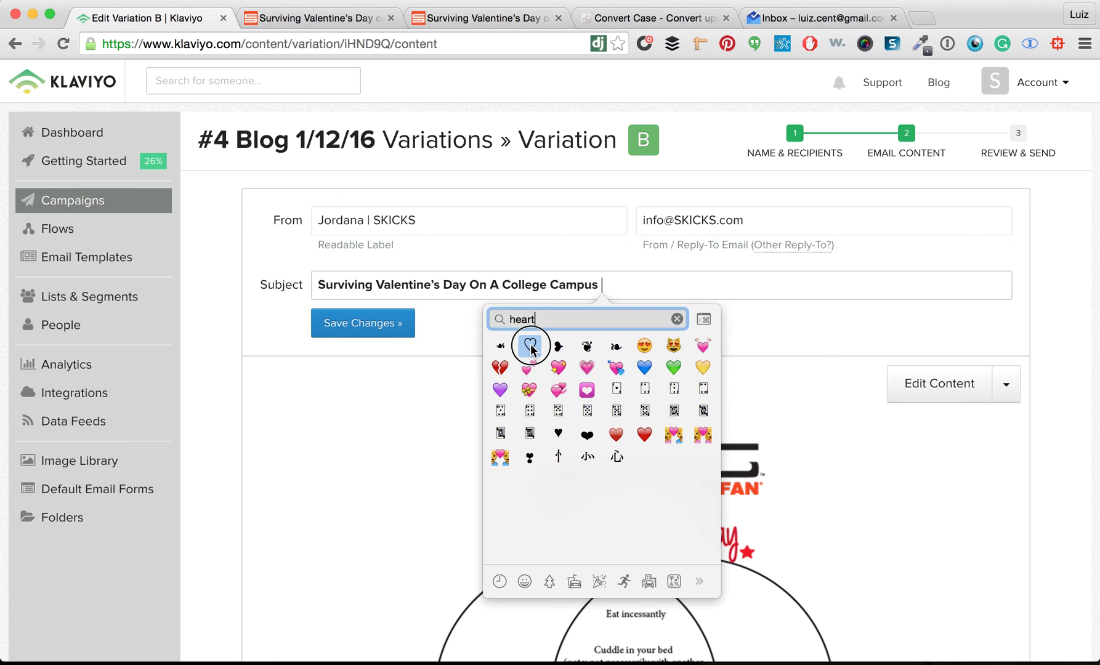
click(530, 347)
drag(607, 282, 623, 283)
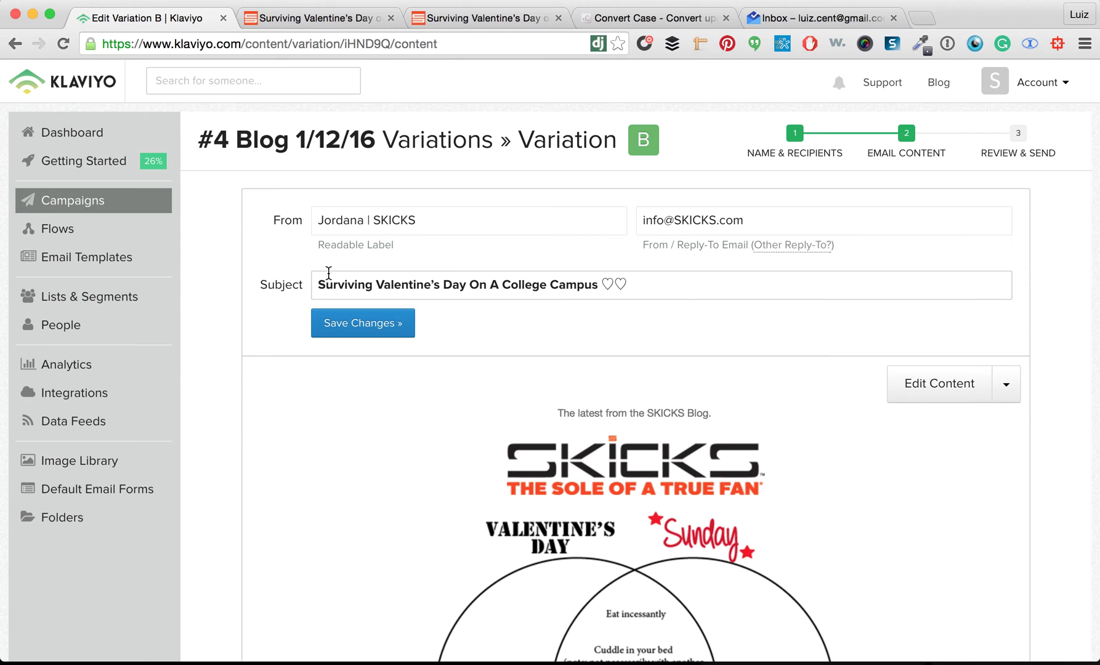
key(super+v)
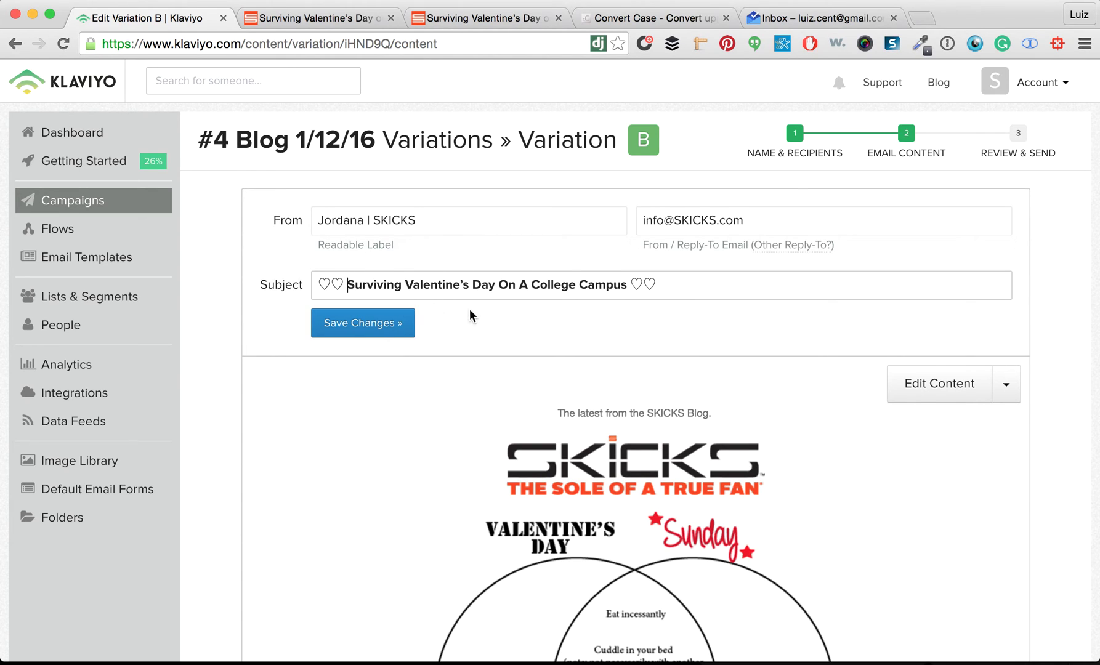
click(375, 325)
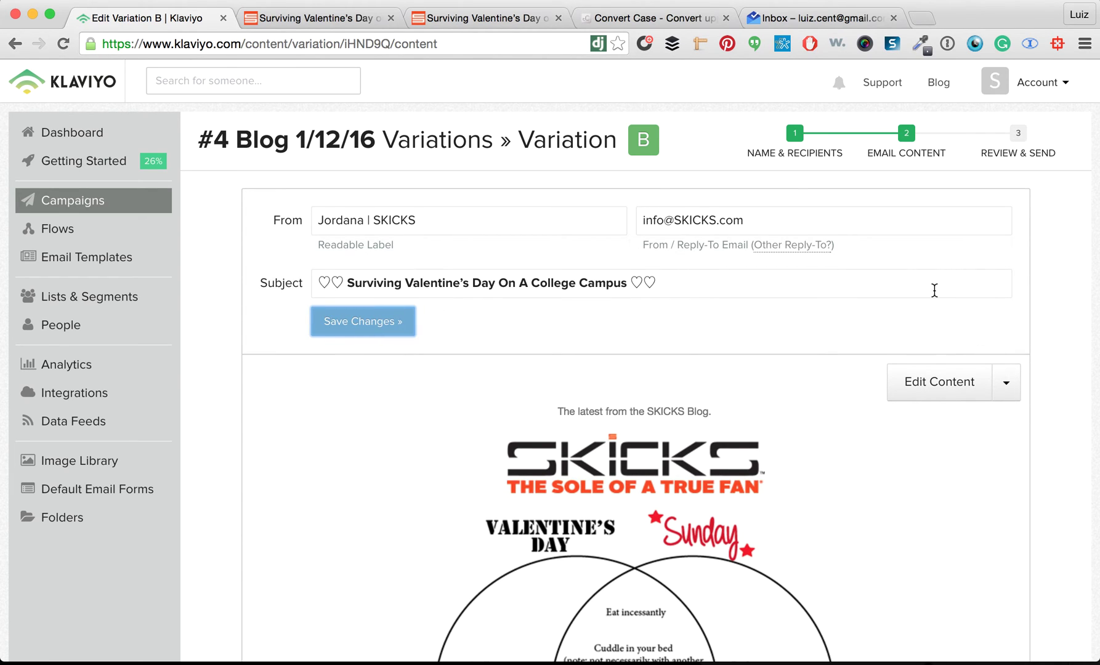
Email a preview of variation B's content to three test addresses, adding two more recipients
click(924, 385)
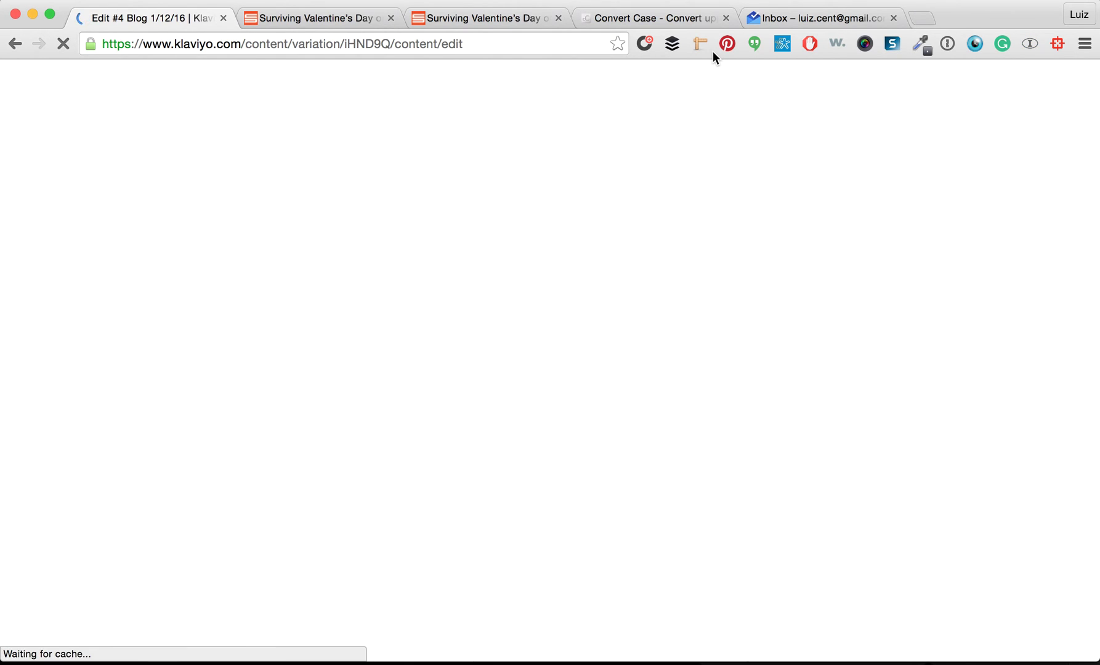
click(37, 275)
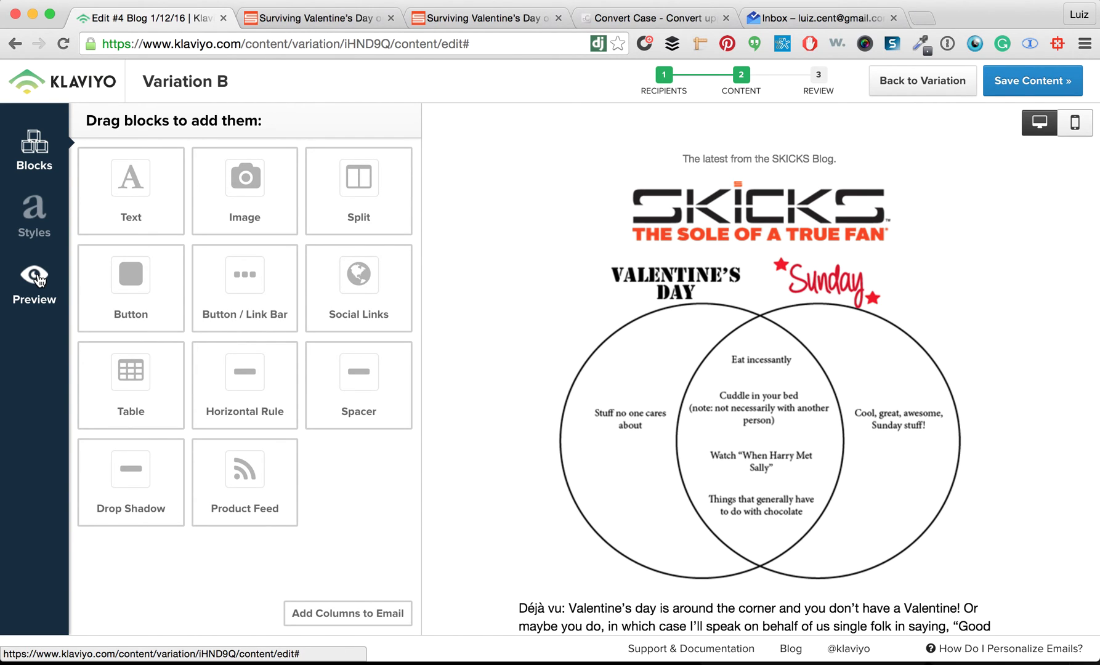
click(37, 277)
click(504, 401)
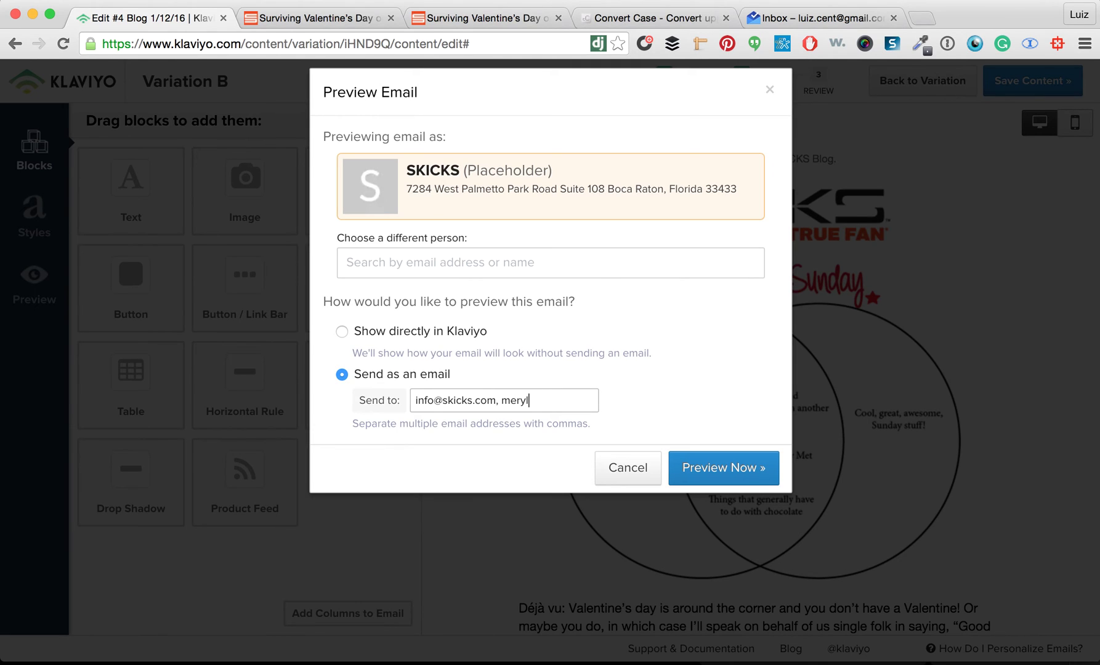
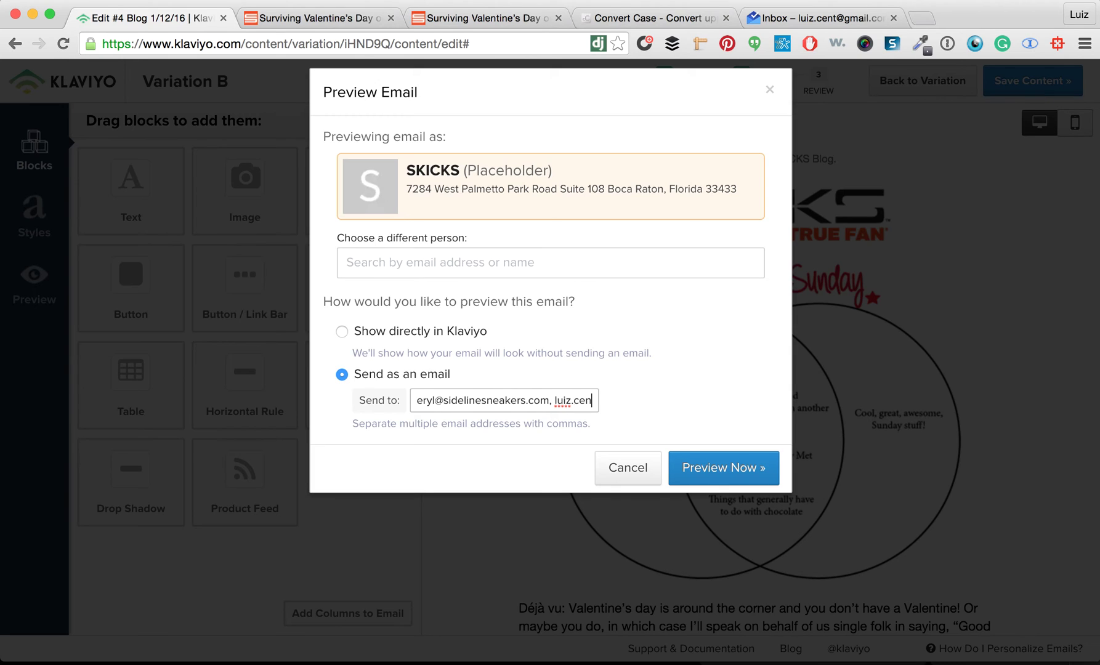
click(689, 448)
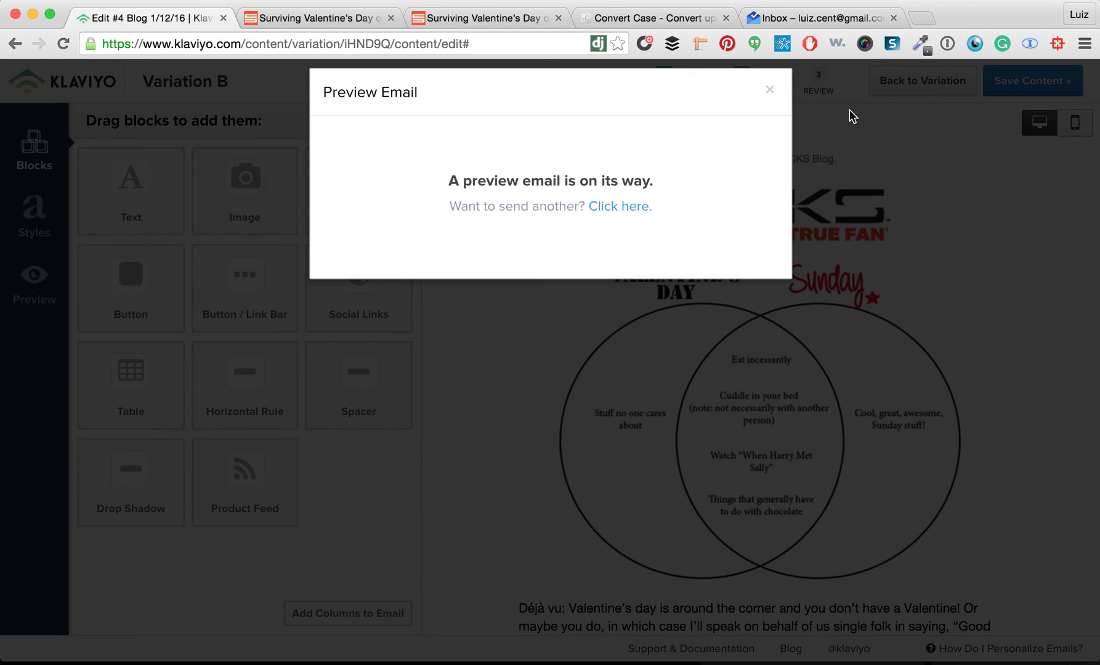
click(768, 87)
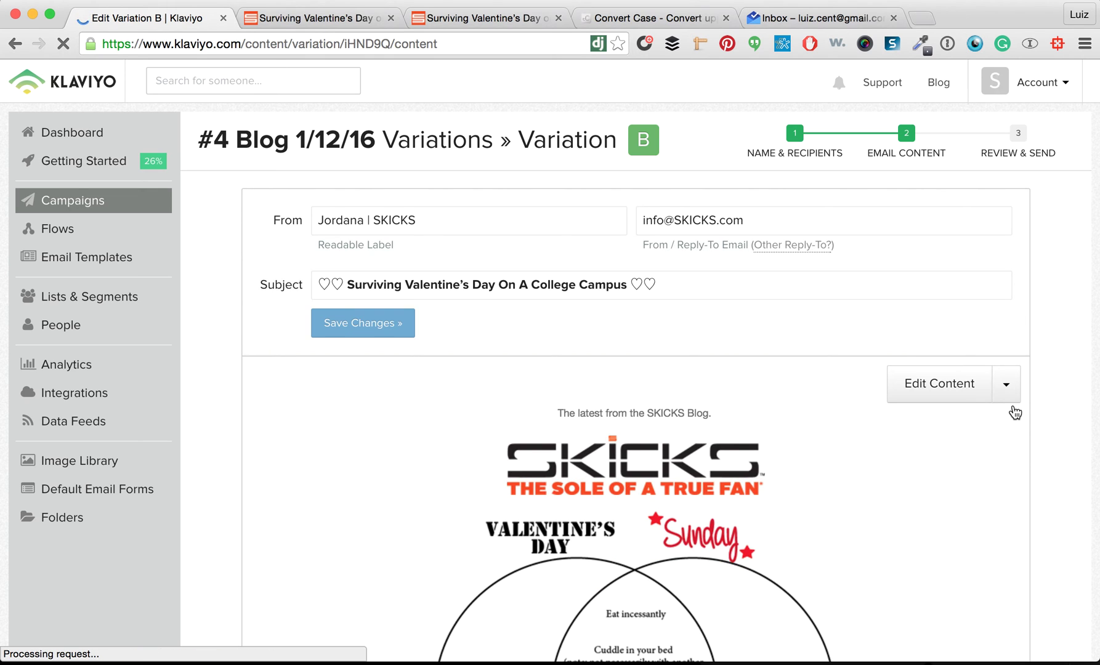
On Review & Send, check the recipient list, subject line and From & Replies sections
scroll(1011, 412, down, 2)
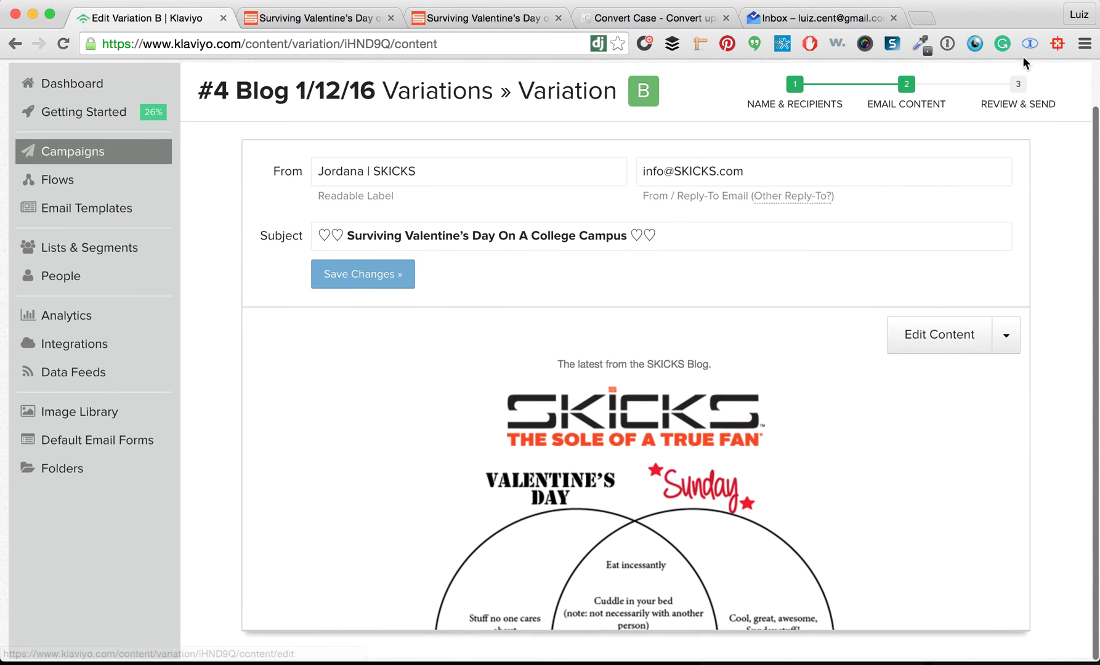
click(1016, 110)
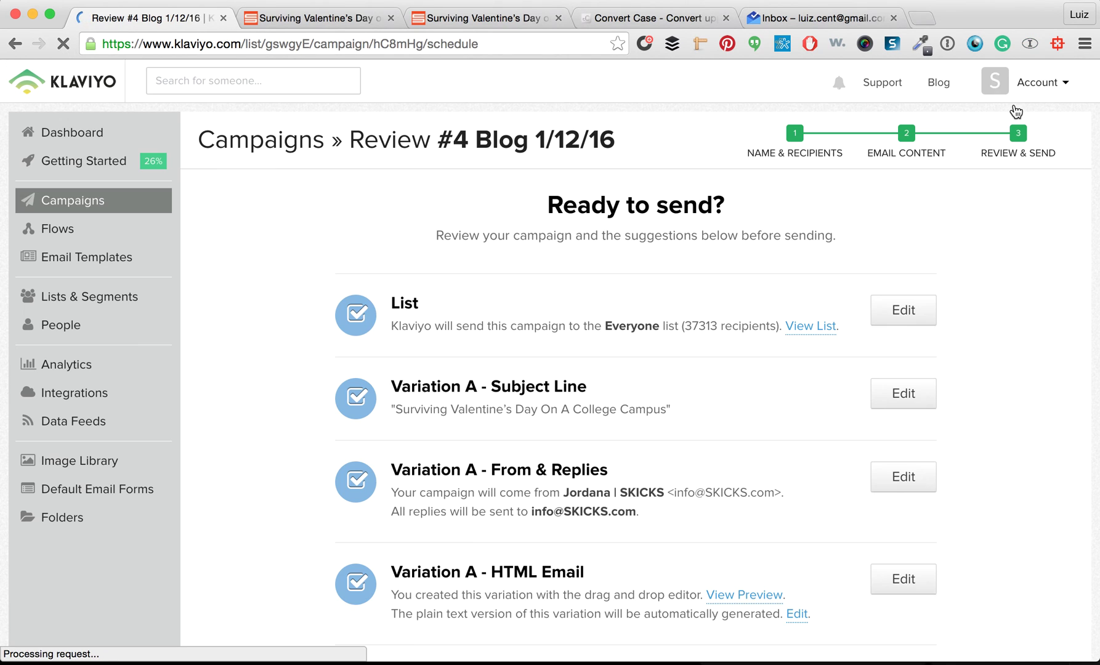
scroll(906, 434, down, 2)
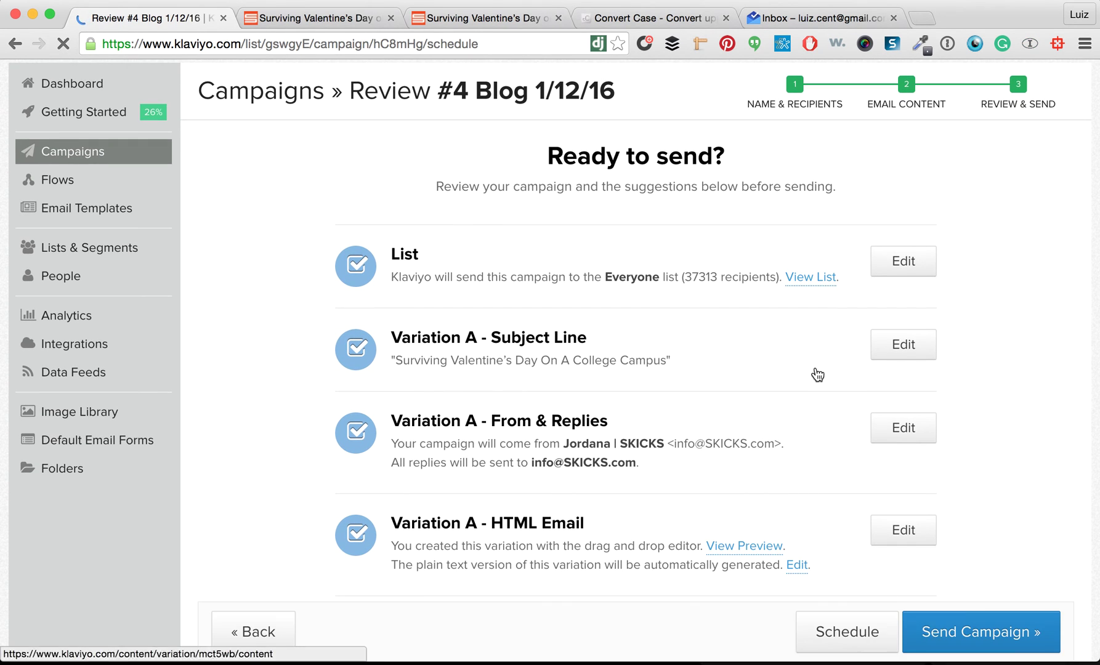
scroll(805, 325, down, 3)
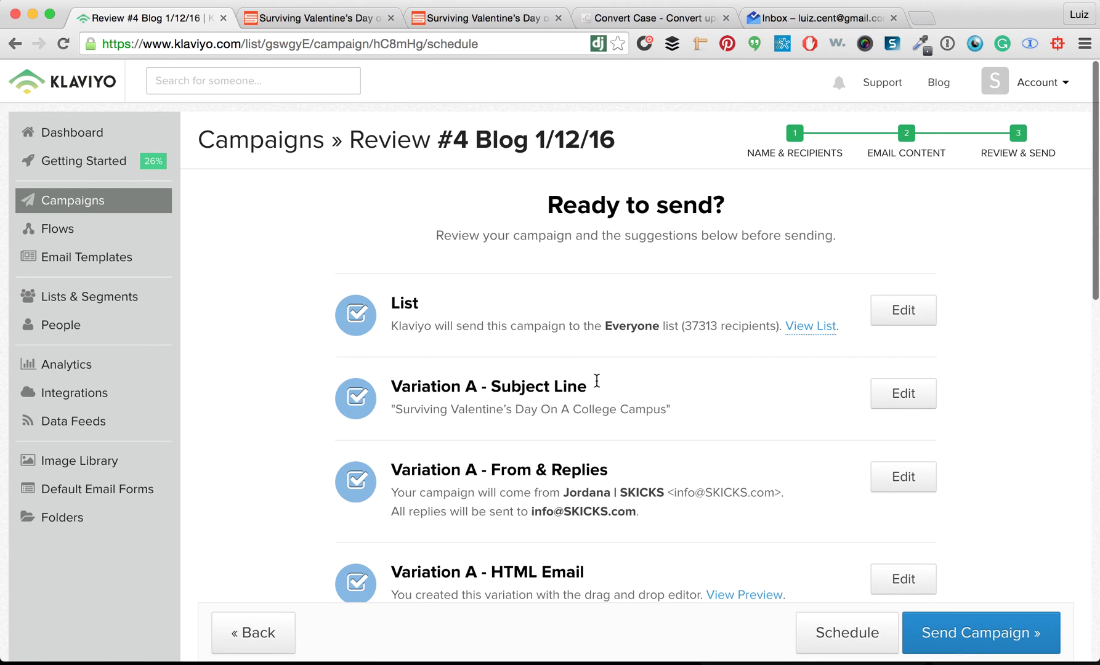
scroll(425, 410, down, 2)
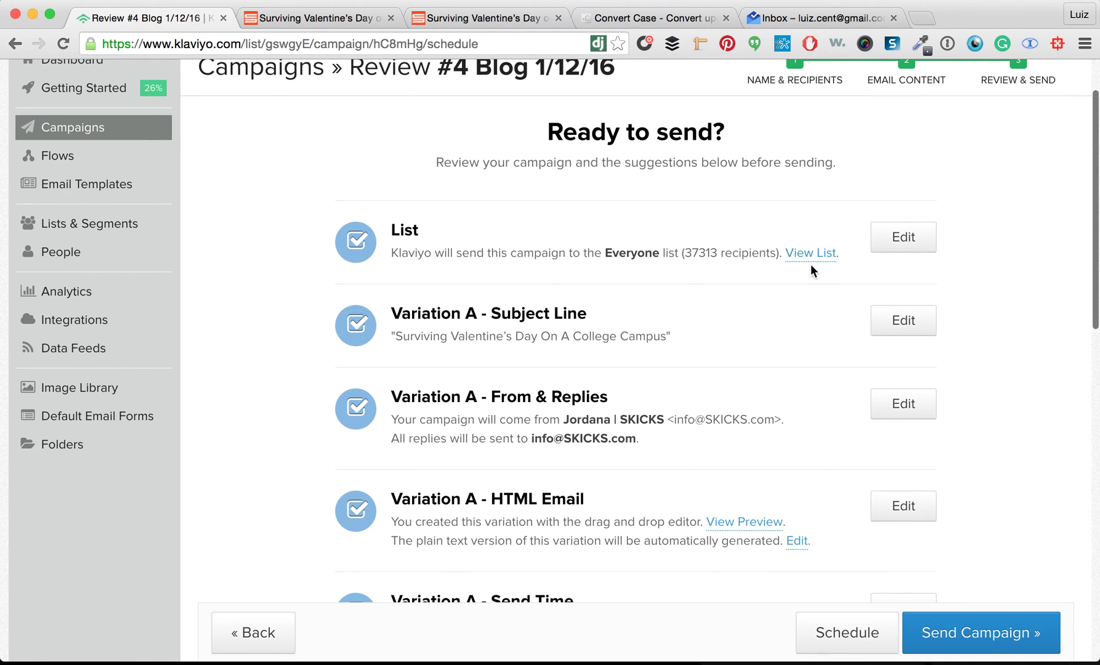
drag(602, 257, 726, 257)
click(561, 340)
scroll(545, 348, down, 2)
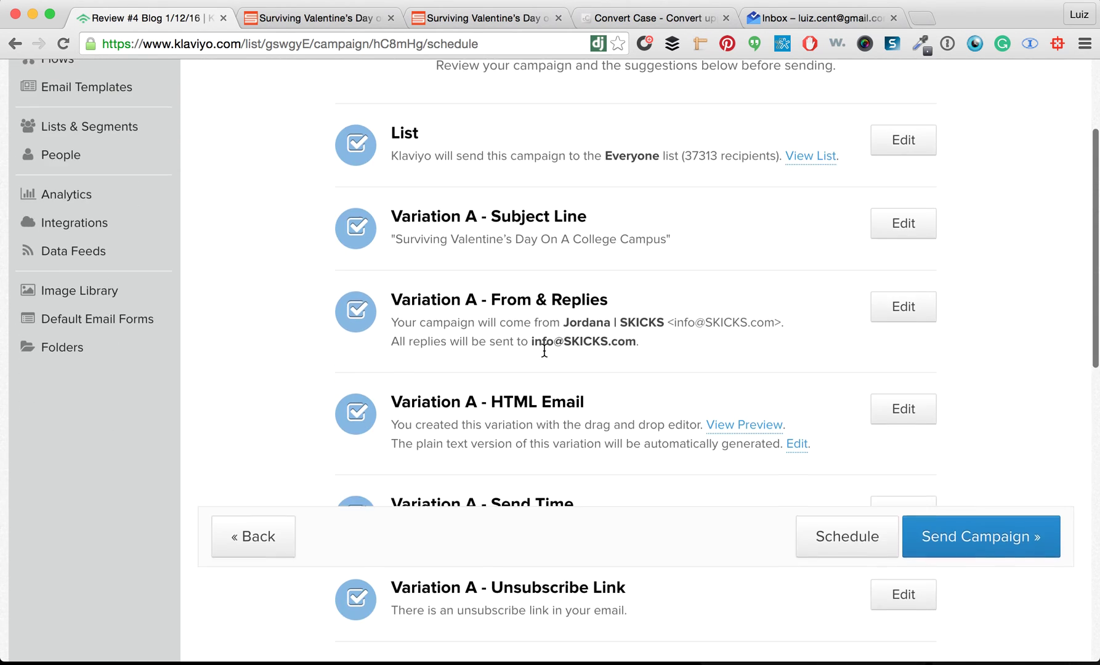
drag(395, 241, 647, 238)
click(645, 238)
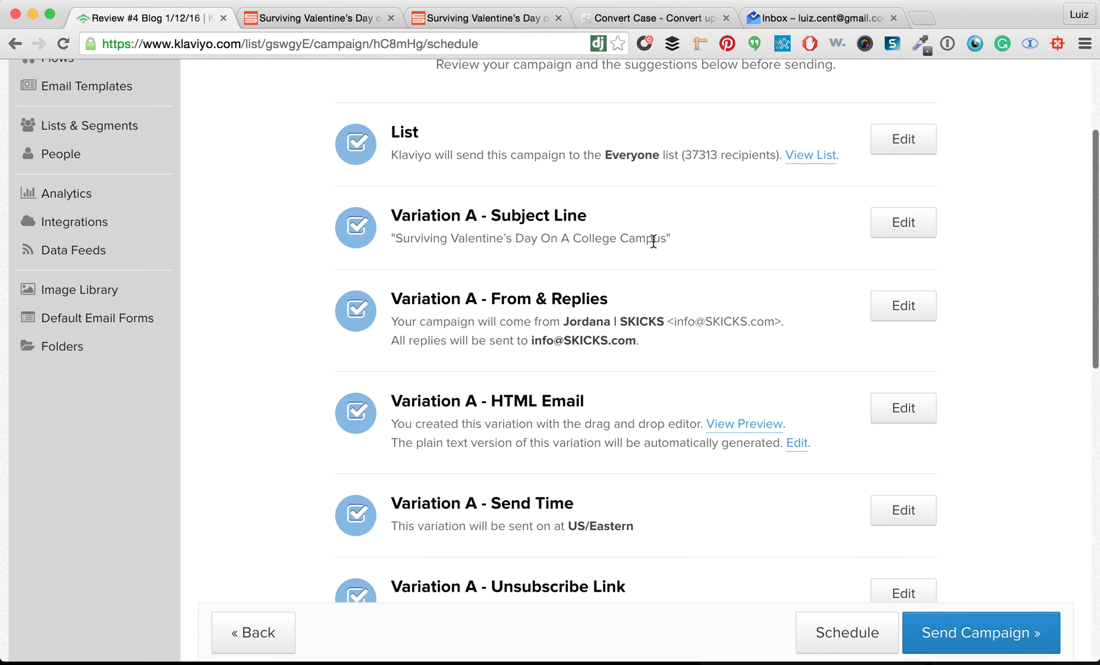
scroll(655, 238, down, 2)
drag(558, 252, 662, 256)
drag(528, 269, 655, 275)
click(665, 278)
scroll(665, 278, down, 3)
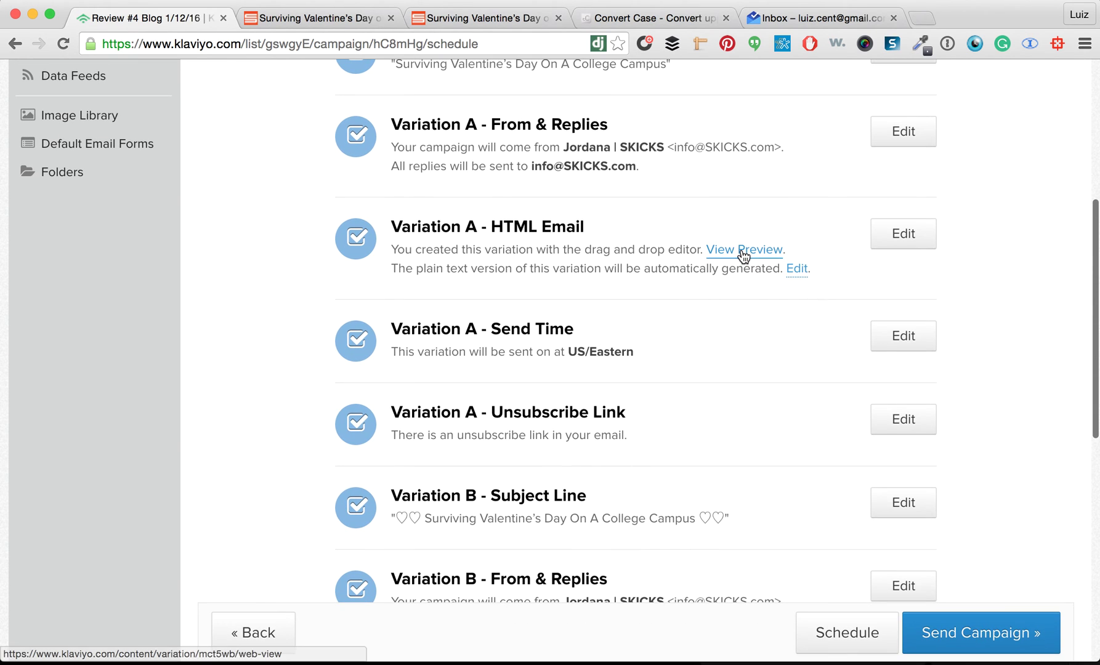
Open variation A and B email previews in new tabs and check the Unsubscribe Link section
super+click(741, 250)
scroll(545, 350, down, 4)
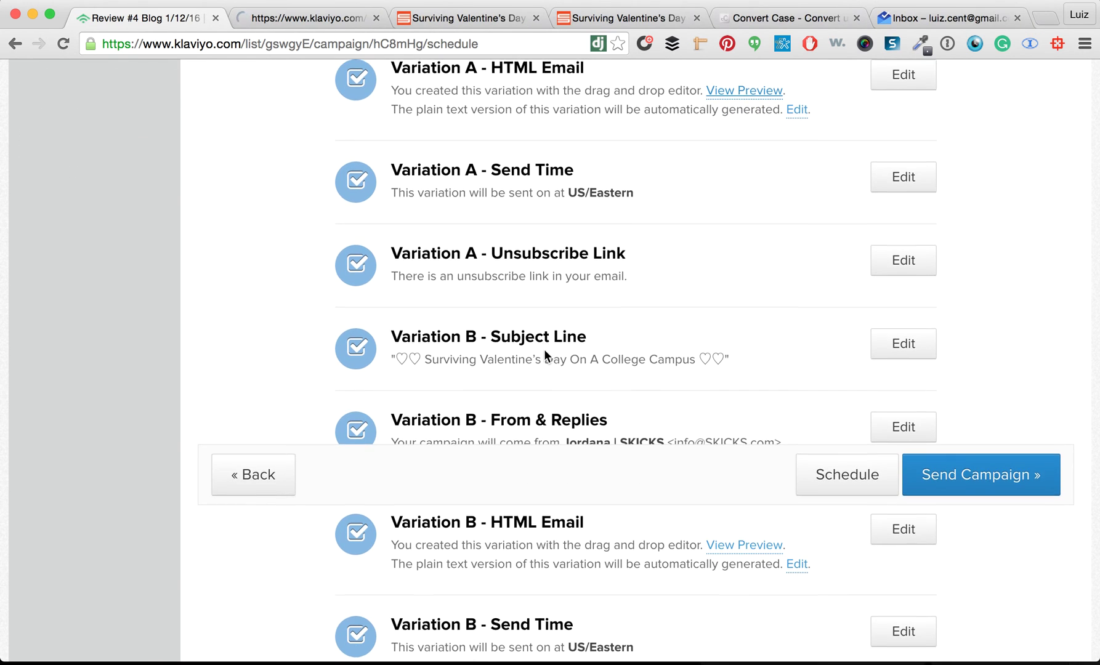
scroll(544, 349, down, 3)
drag(393, 267, 742, 266)
click(741, 265)
scroll(663, 325, down, 3)
scroll(663, 325, down, 2)
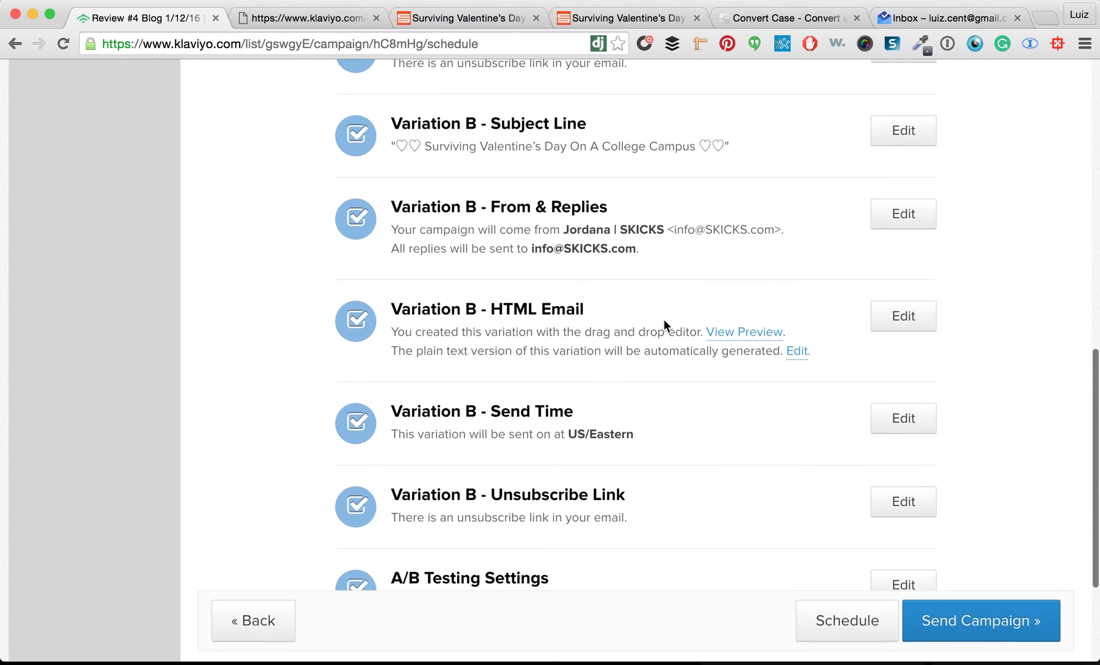
super+click(744, 304)
scroll(650, 402, down, 5)
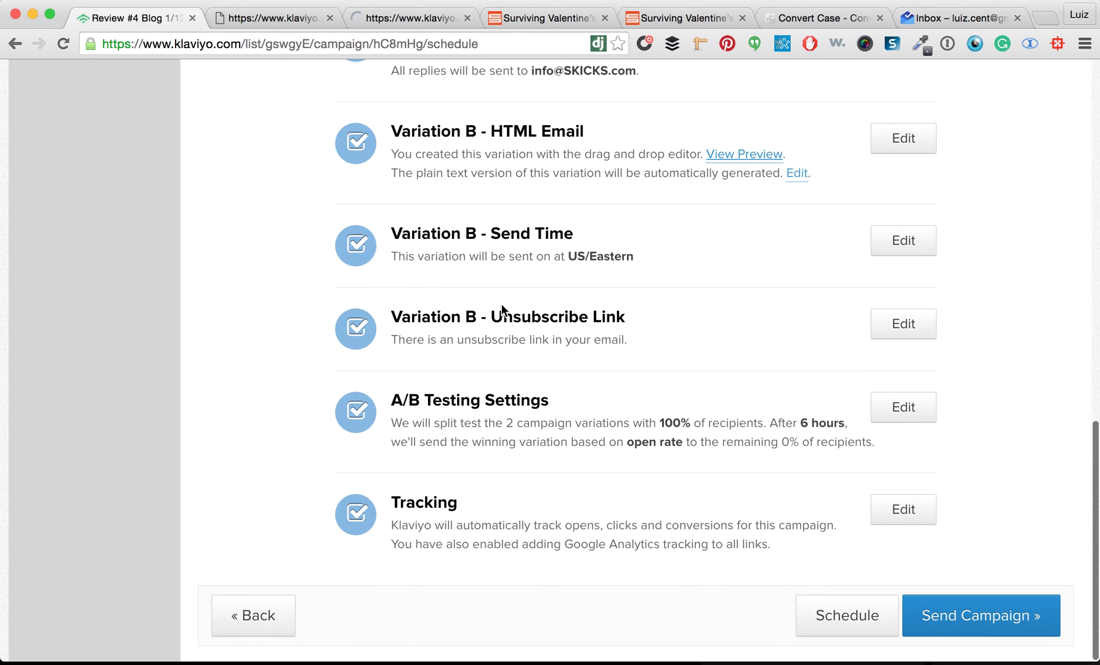
drag(527, 314, 727, 312)
click(727, 312)
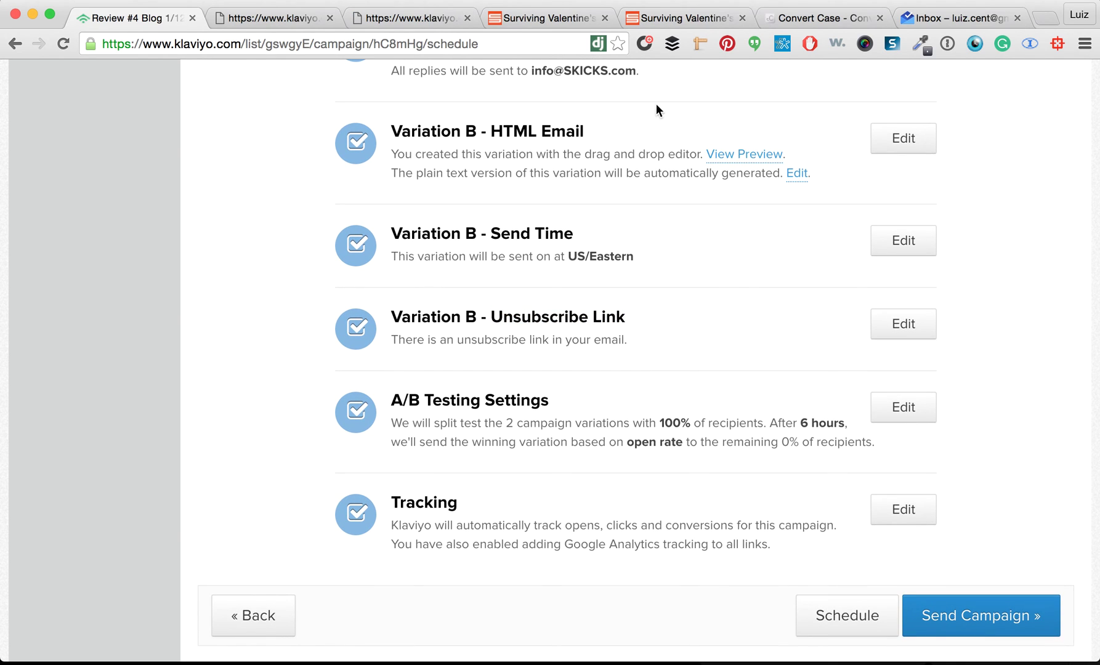
Scroll through the variation A and variation B email previews
click(270, 19)
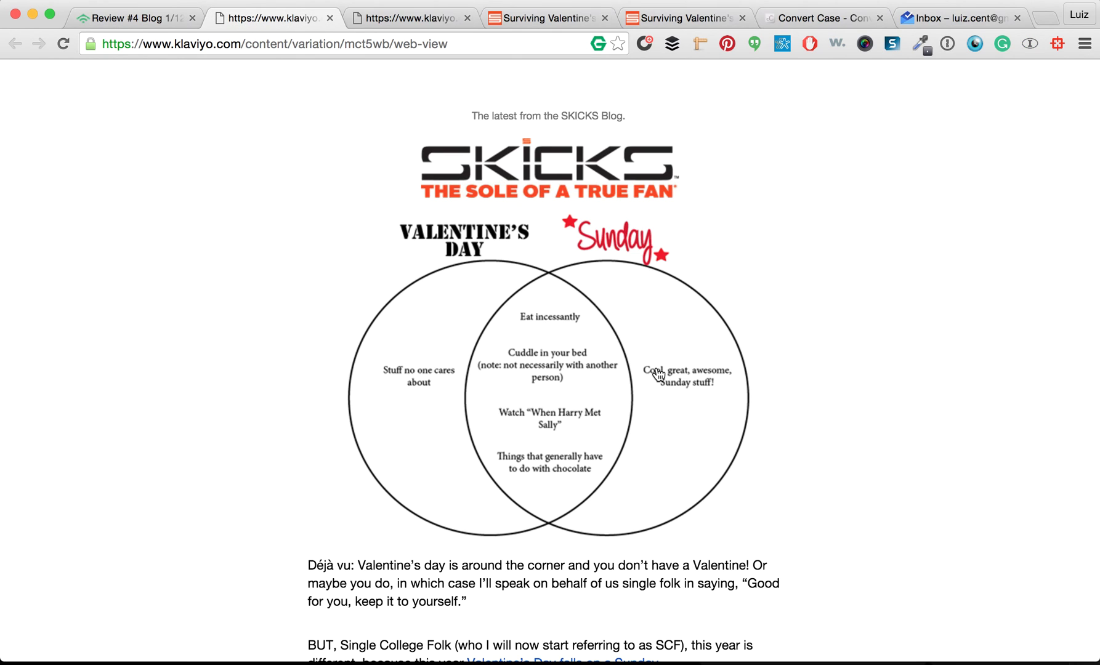
scroll(658, 374, down, 3)
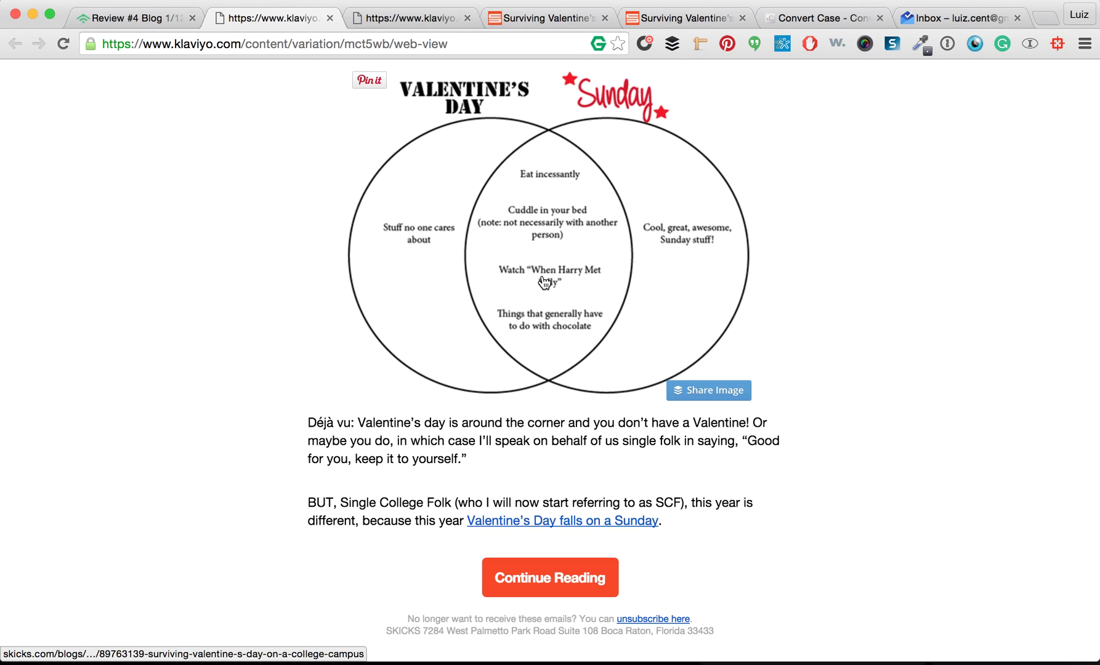
scroll(544, 282, up, 3)
right_click(355, 16)
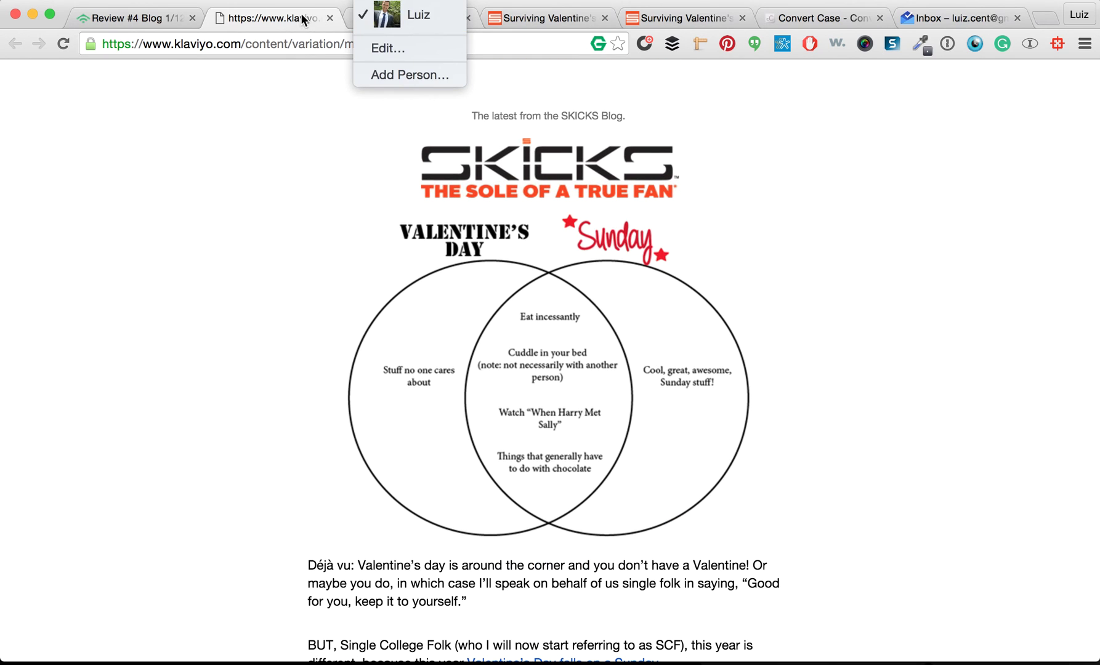
key(Escape)
click(368, 16)
scroll(527, 312, down, 3)
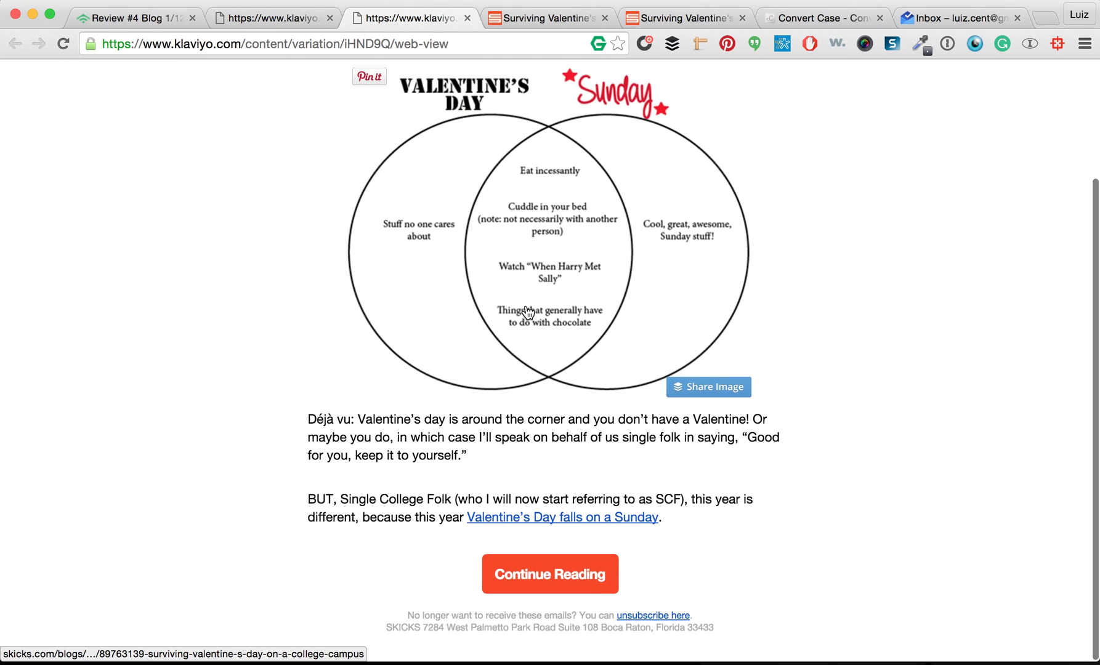
scroll(527, 312, up, 3)
Close both preview tabs and the two Valentine's blog post tabs
click(328, 18)
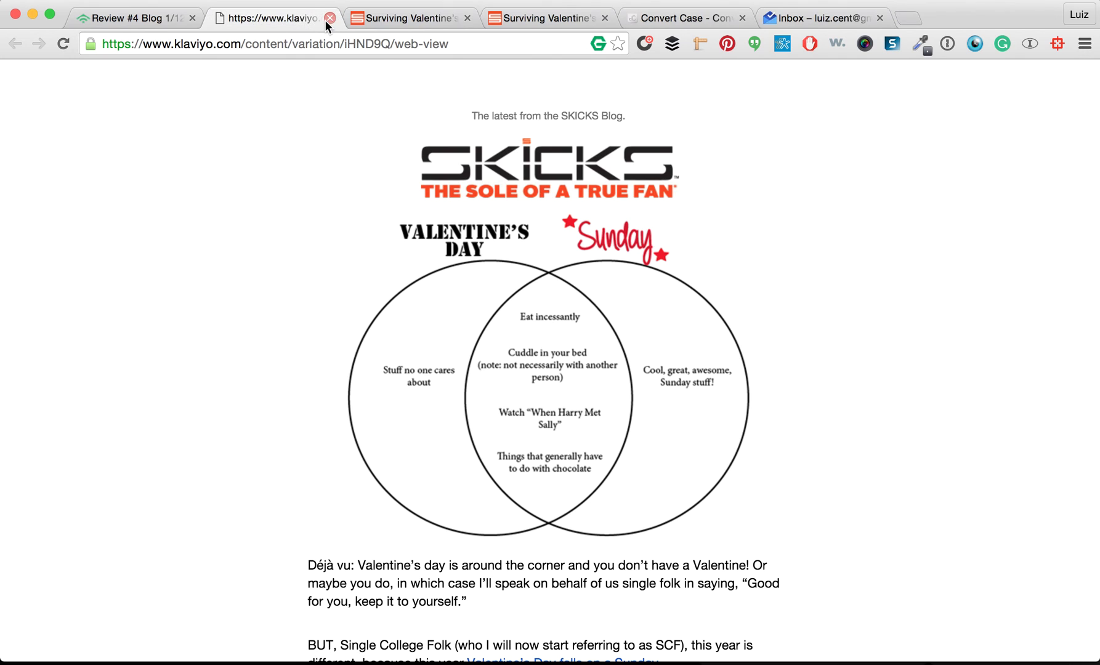
click(327, 19)
click(291, 19)
click(328, 18)
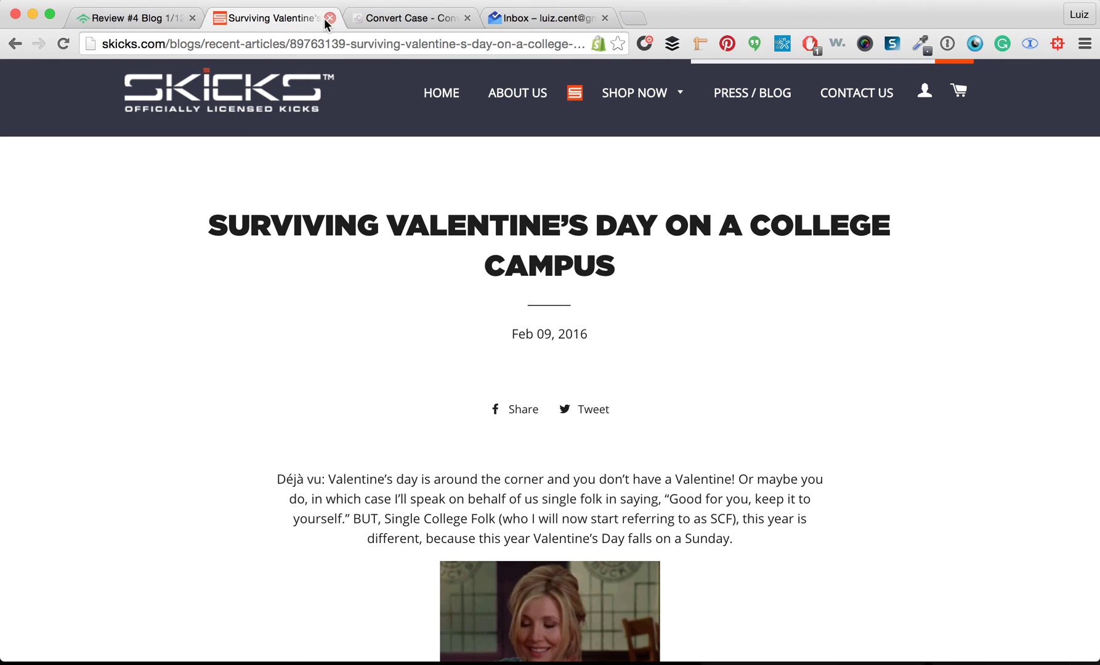
click(325, 19)
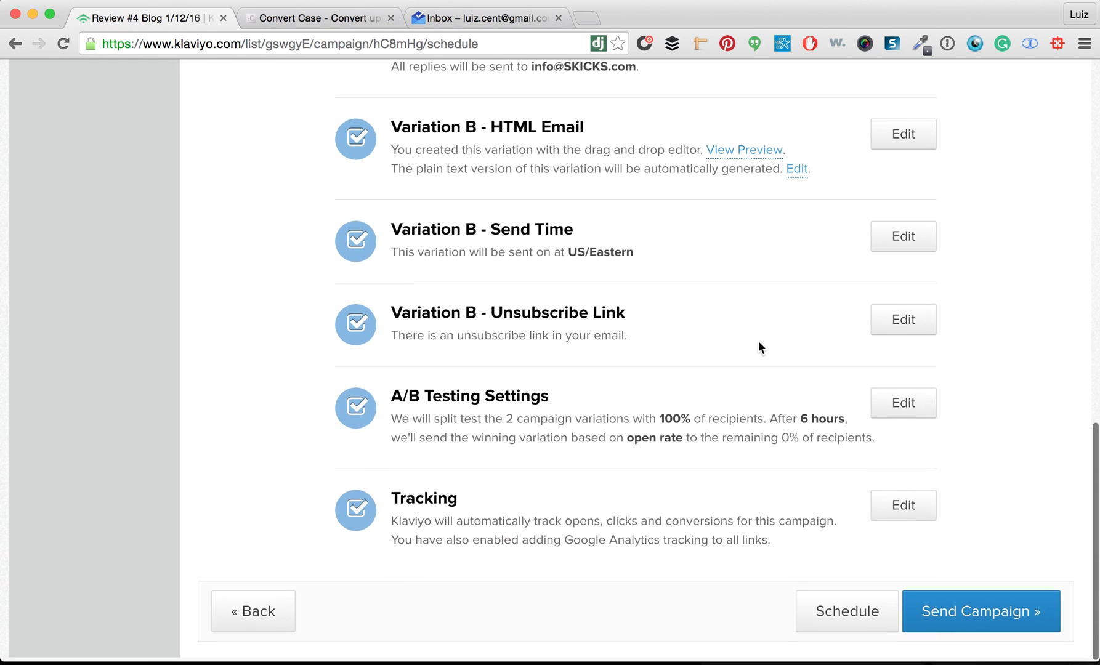
Schedule the campaign for Feb 12, 2016 with a 2:00 pm send time and confirm
click(848, 615)
scroll(853, 618, down, 1)
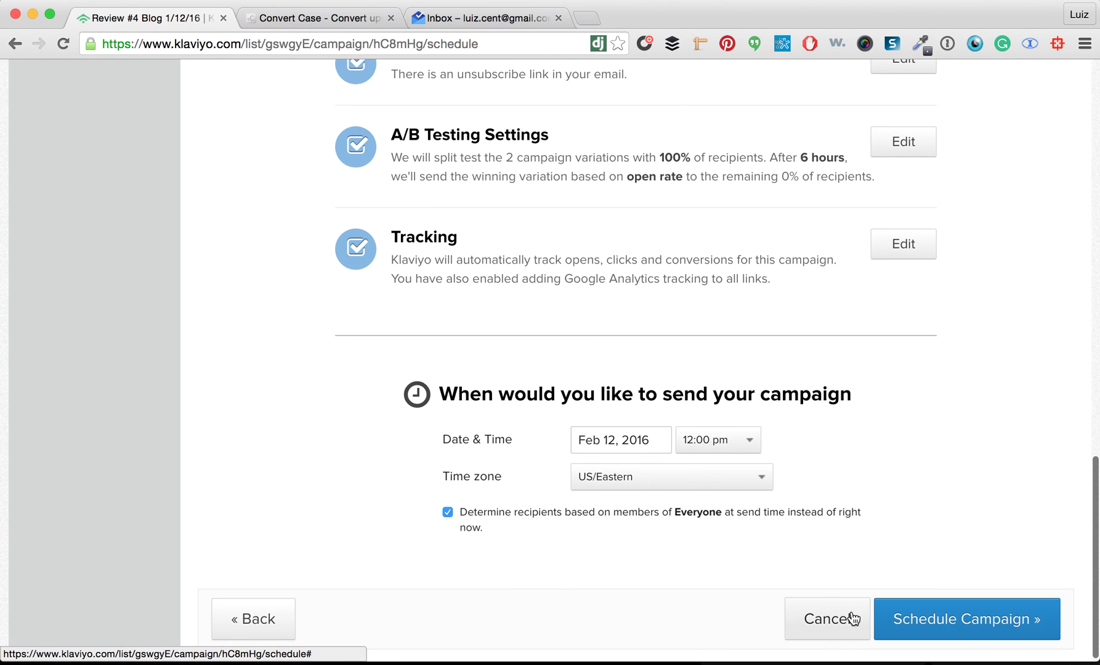
click(711, 439)
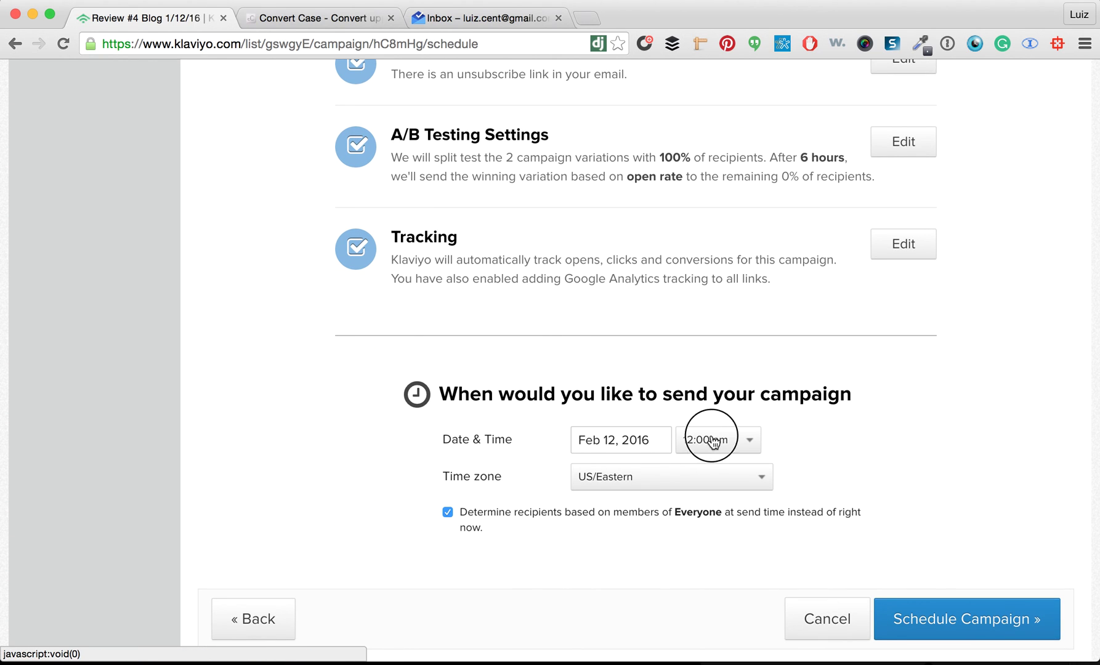
scroll(722, 566, down, 5)
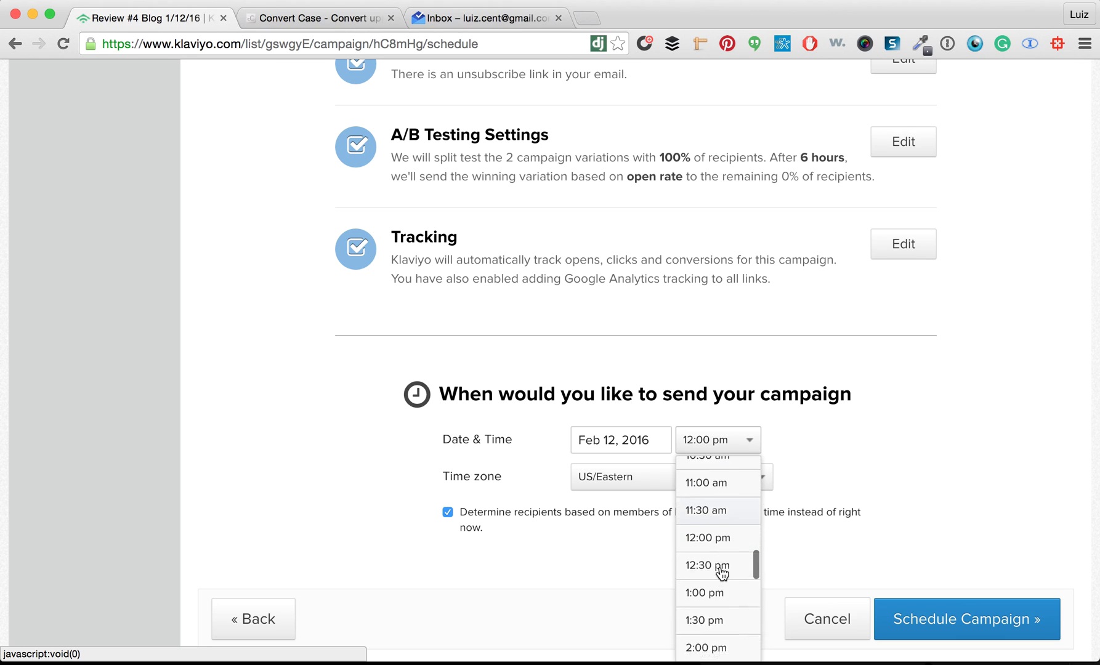
click(717, 608)
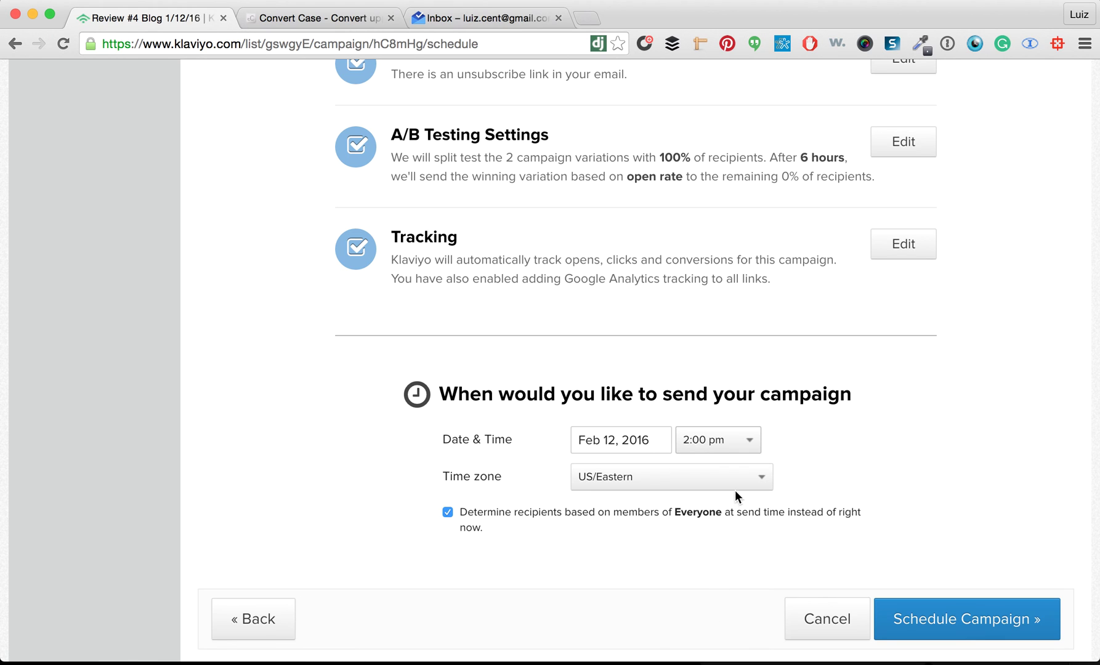
click(967, 629)
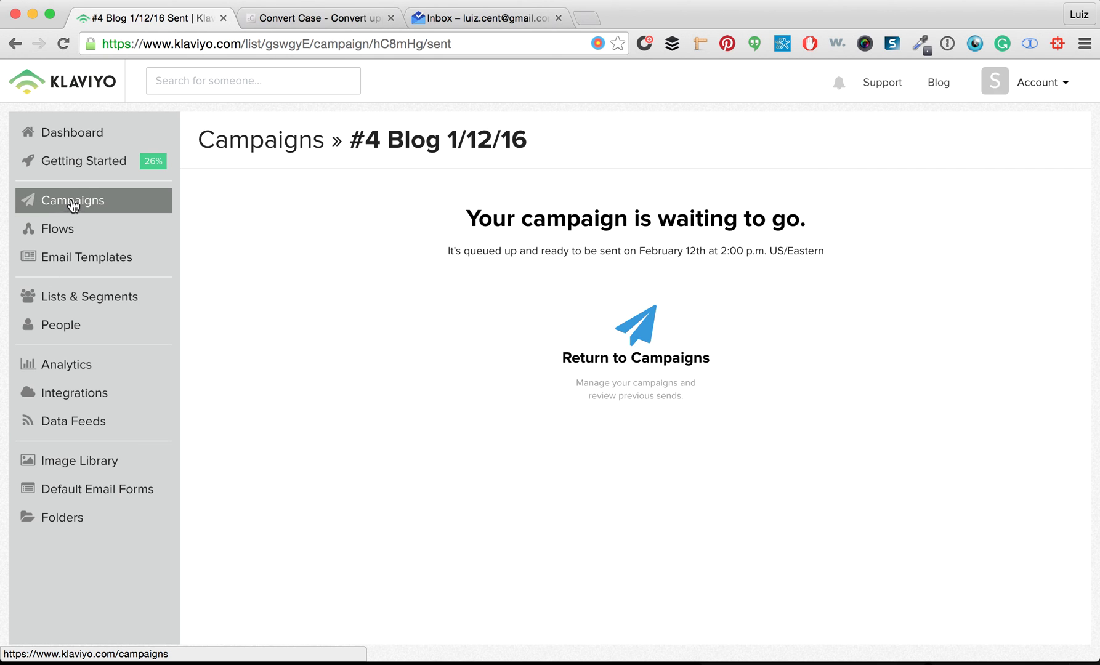
mouse_move(456, 654)
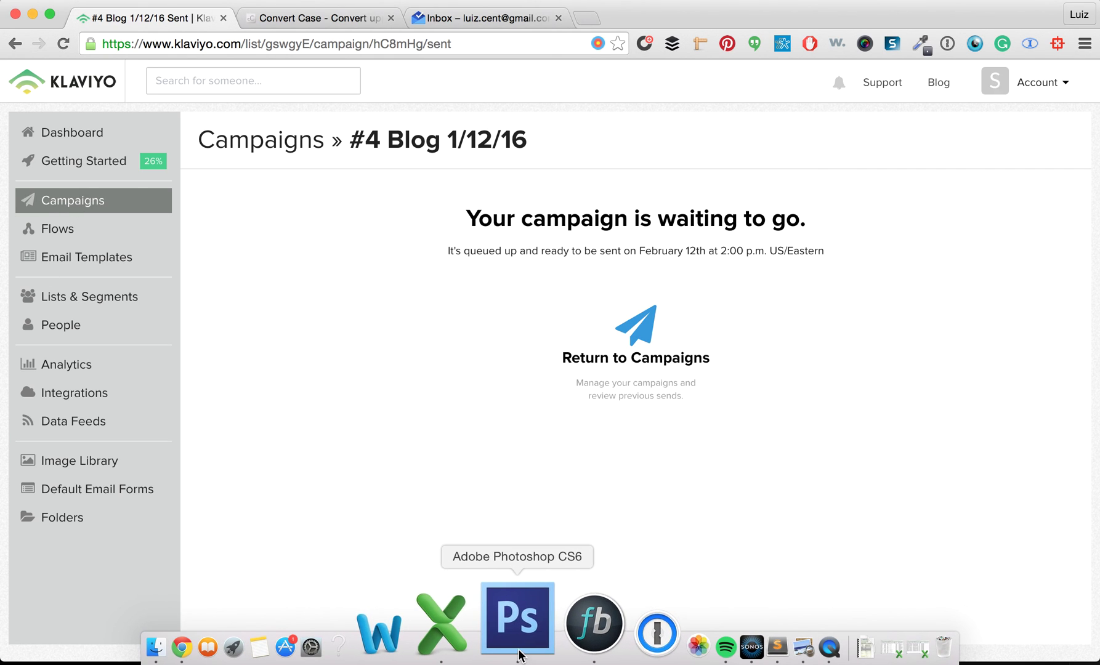